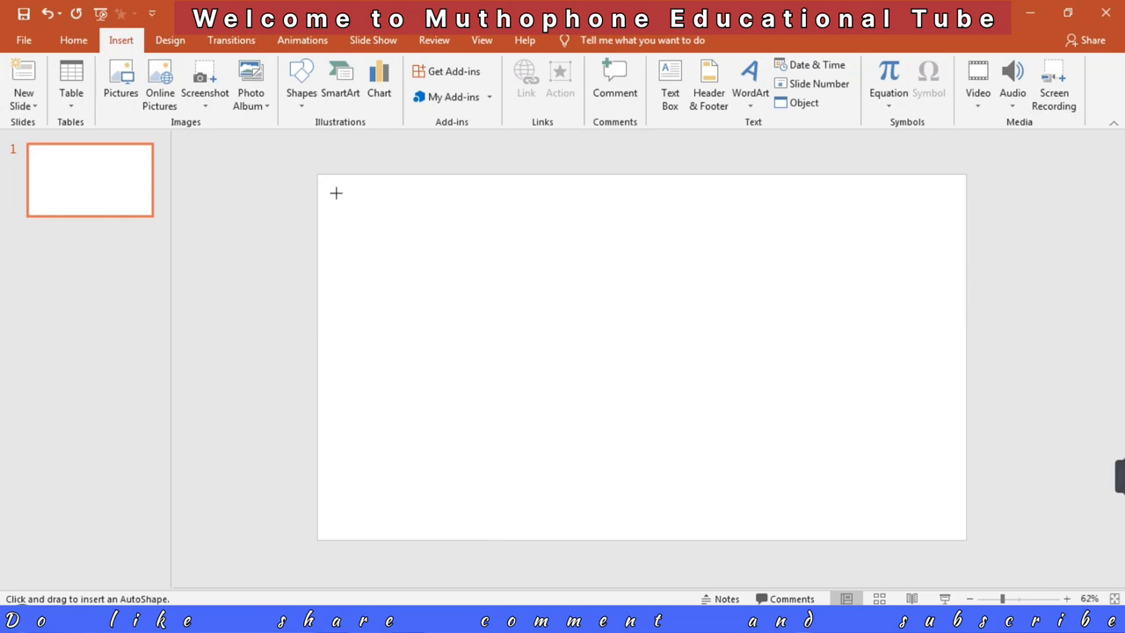
# Step: Draw a rectangle covering the whole slide and a circle about 6.41" in diameter on top of it
pyautogui.moveTo(318, 174); pyautogui.dragTo(967, 540)
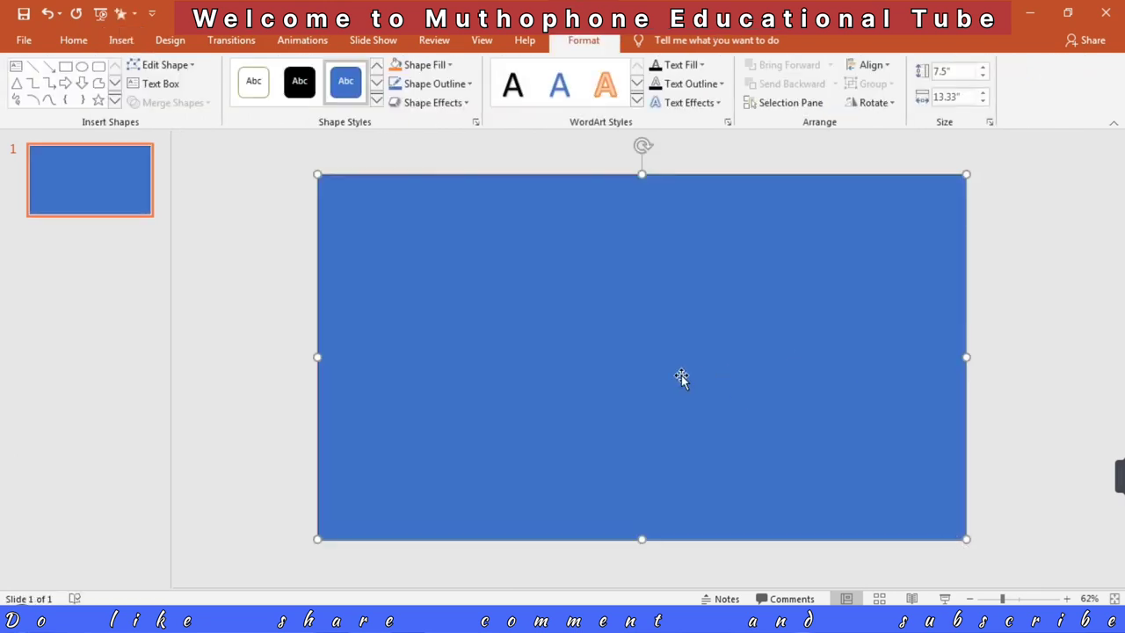
pyautogui.click(81, 67)
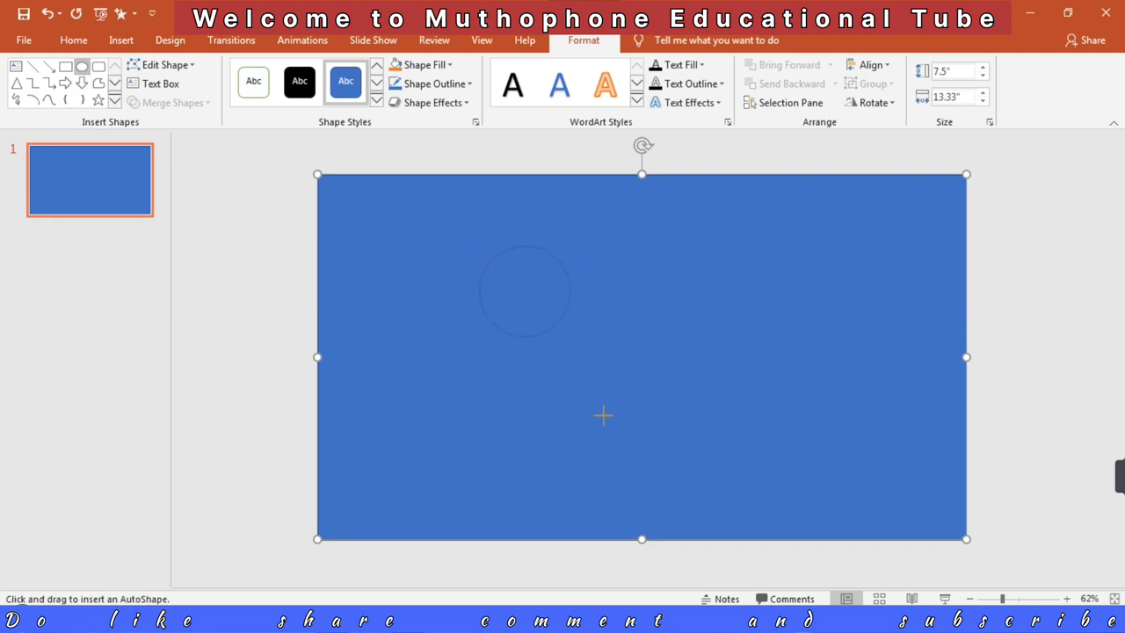
pyautogui.moveTo(783, 514); pyautogui.dragTo(791, 473)
pyautogui.moveTo(686, 414); pyautogui.dragTo(693, 369)
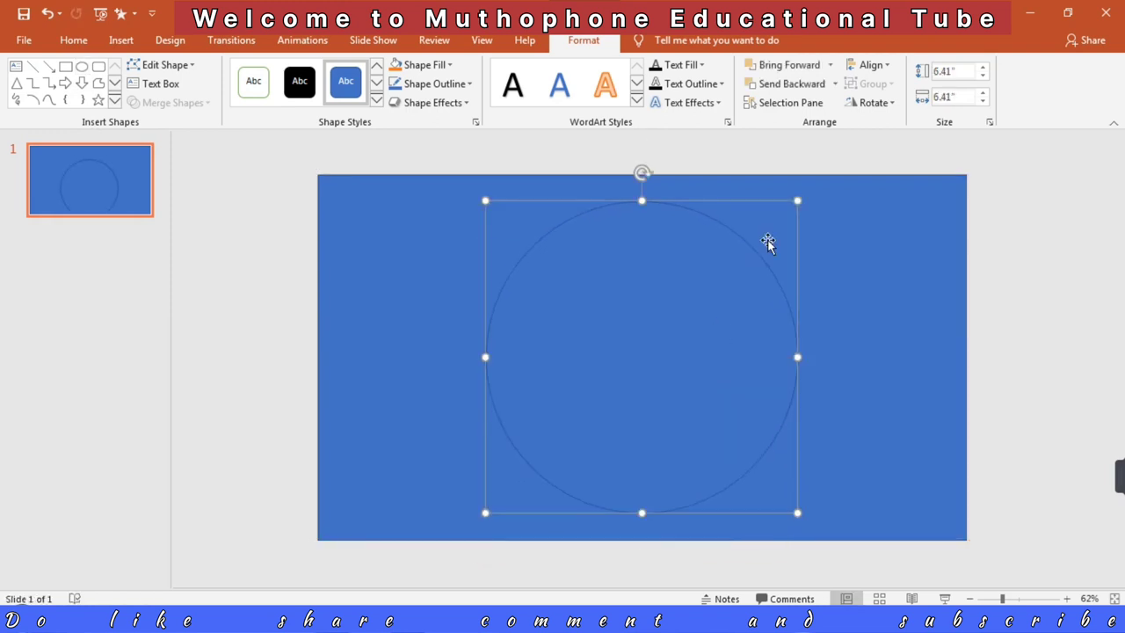
# Step: Align the circle to the center and middle of the slide
pyautogui.click(876, 67)
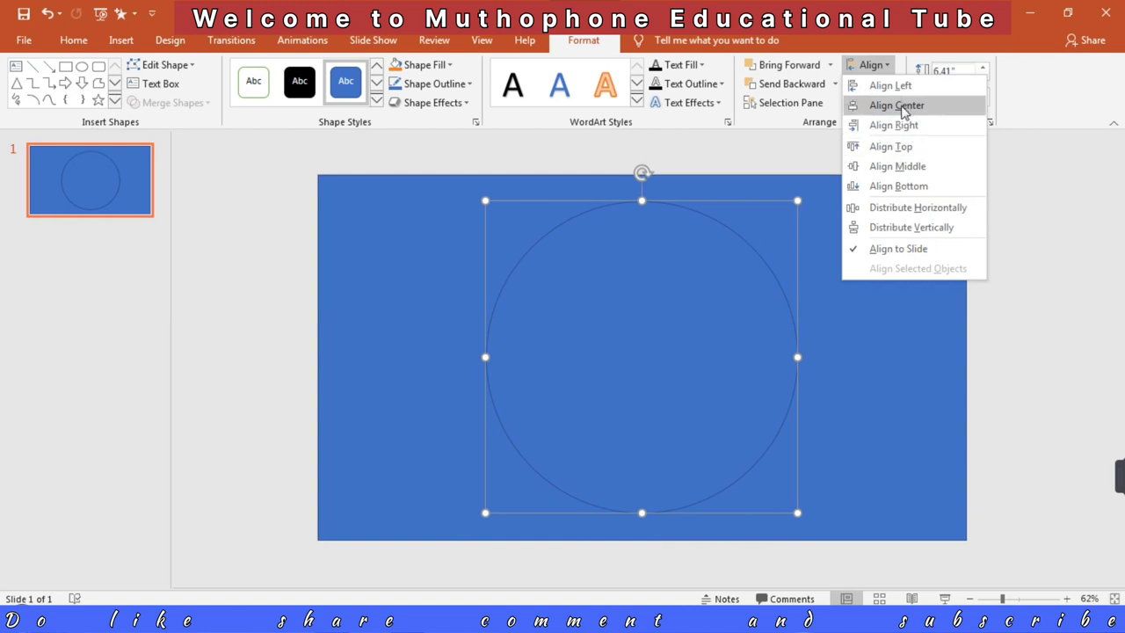
pyautogui.click(900, 106)
pyautogui.click(882, 69)
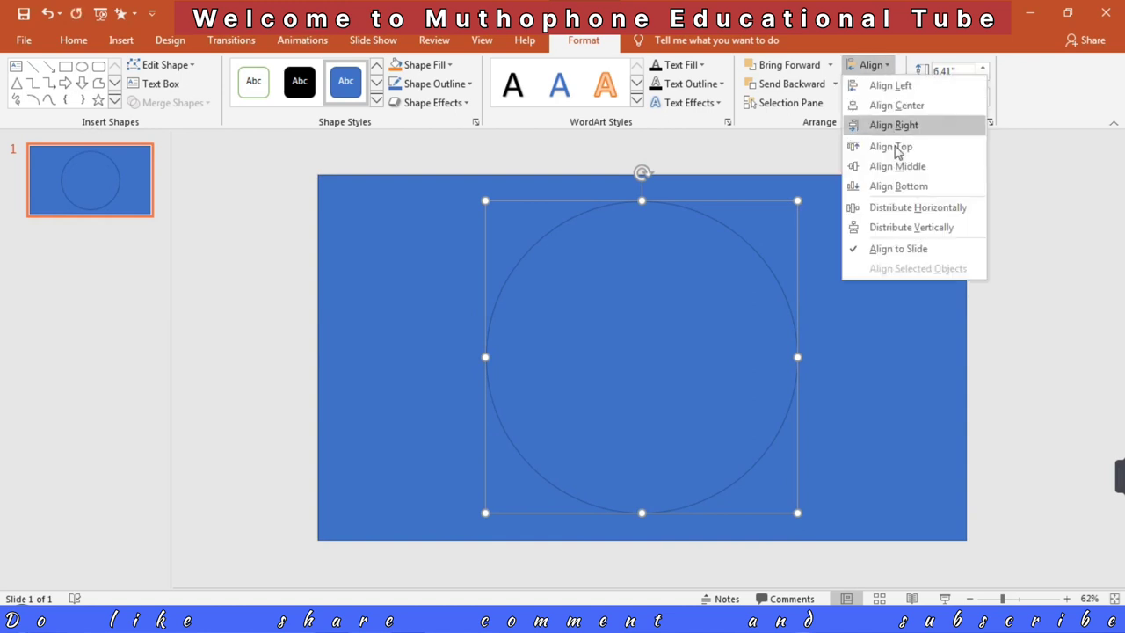
pyautogui.click(900, 167)
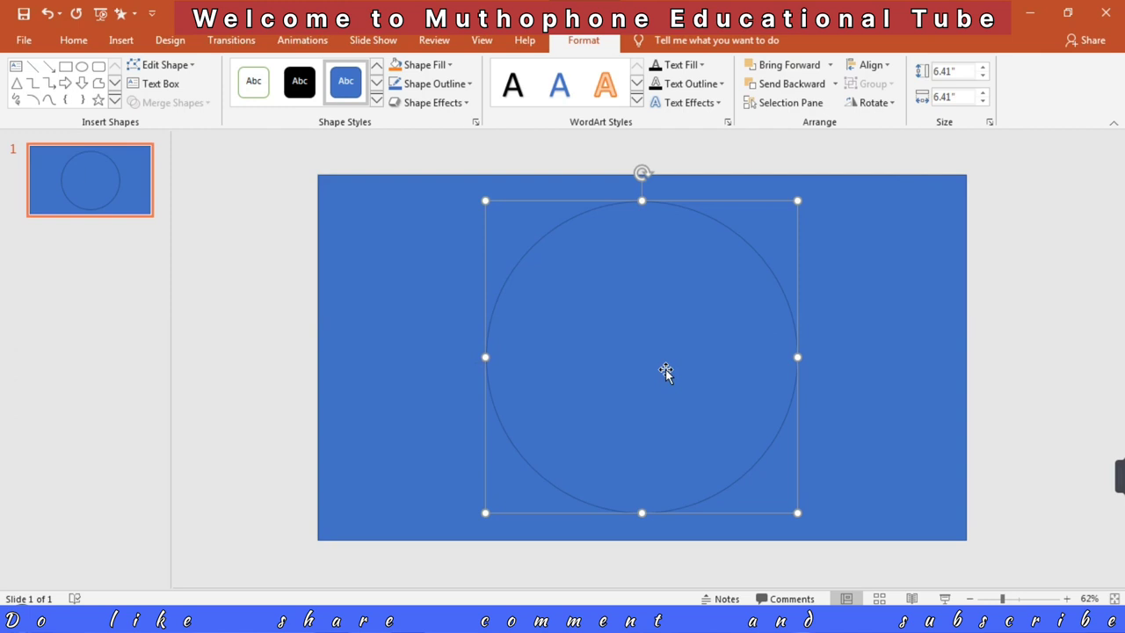
# Step: Duplicate the circle and place the copy beside the original, partly beyond the slide's right edge
pyautogui.hotkey('ctrl', 'd')
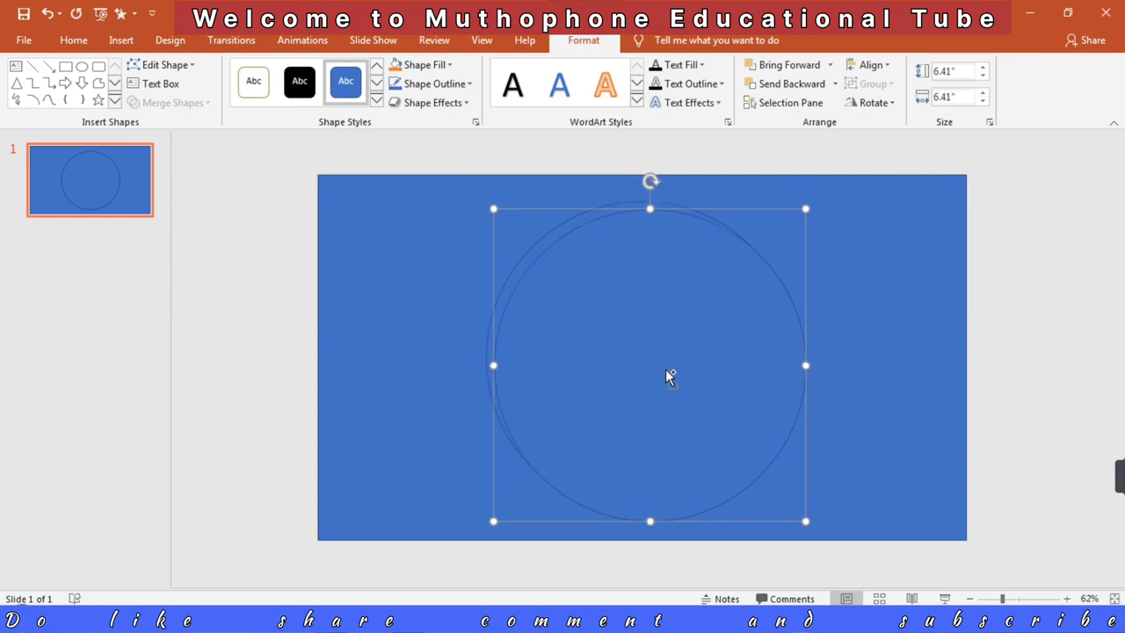
pyautogui.moveTo(667, 370); pyautogui.dragTo(1050, 359)
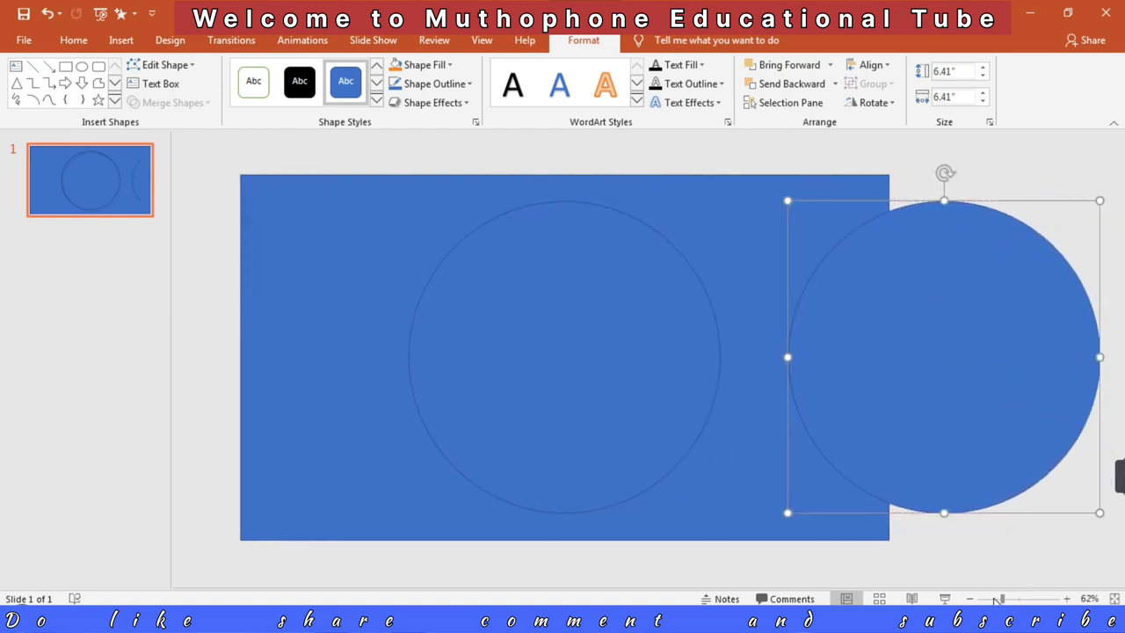
# Step: Subtract the centered circle from the rectangle to cut a round hole in it
pyautogui.click(996, 598)
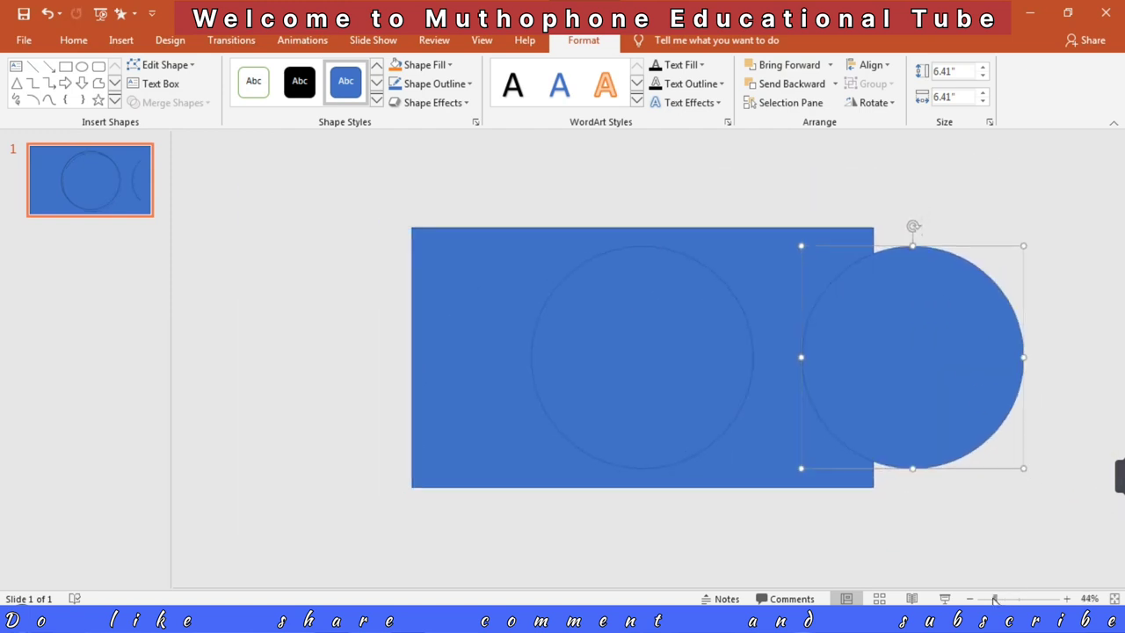
pyautogui.click(438, 268)
pyautogui.keyDown('shift'); pyautogui.click(621, 321); pyautogui.keyUp('shift')
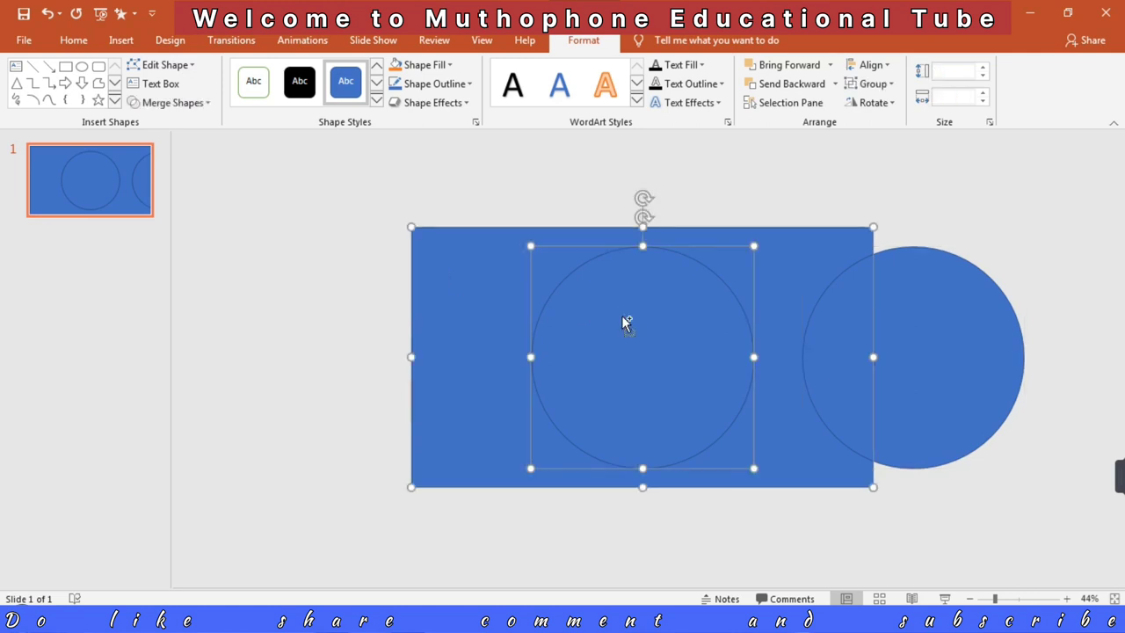
pyautogui.click(195, 105)
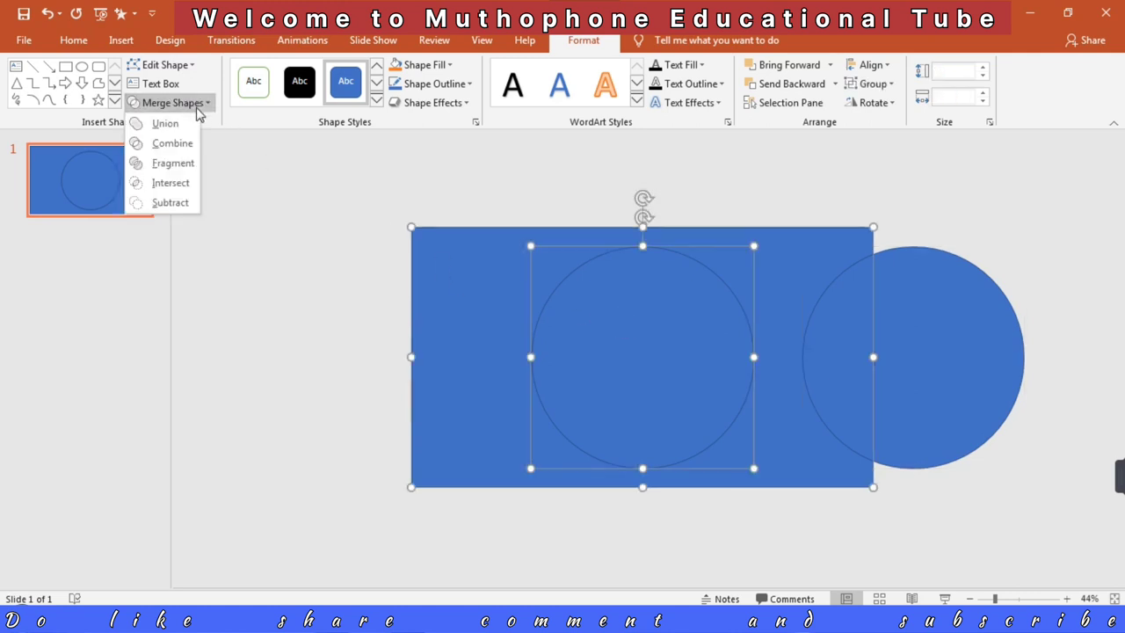
pyautogui.click(167, 205)
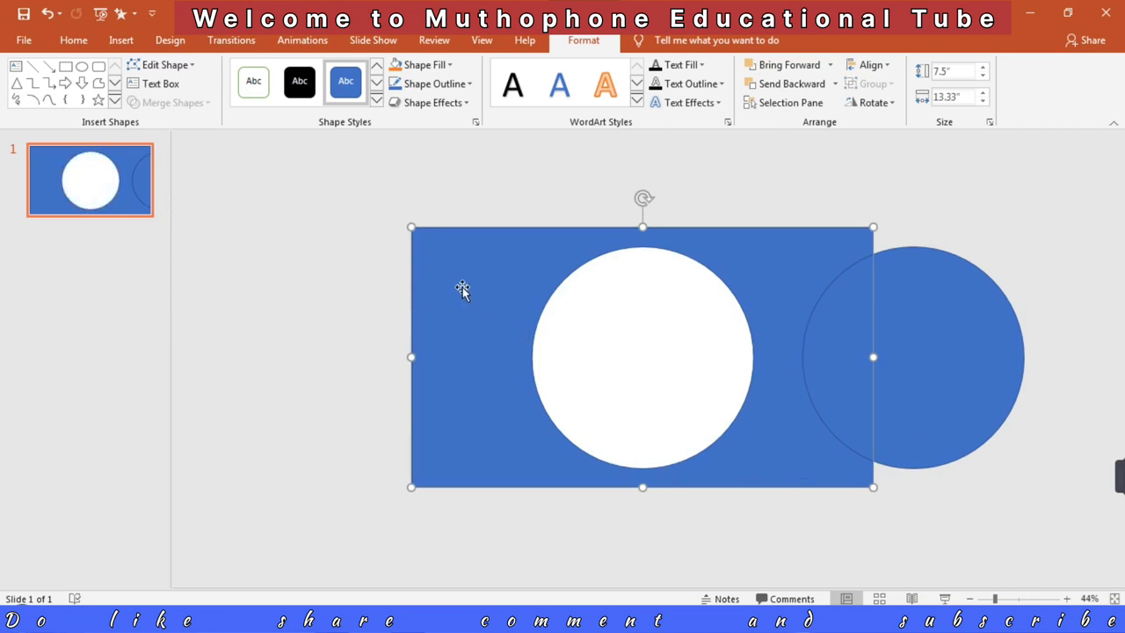
# Step: Fill the cut-out rectangle with black and remove its outline
pyautogui.click(431, 65)
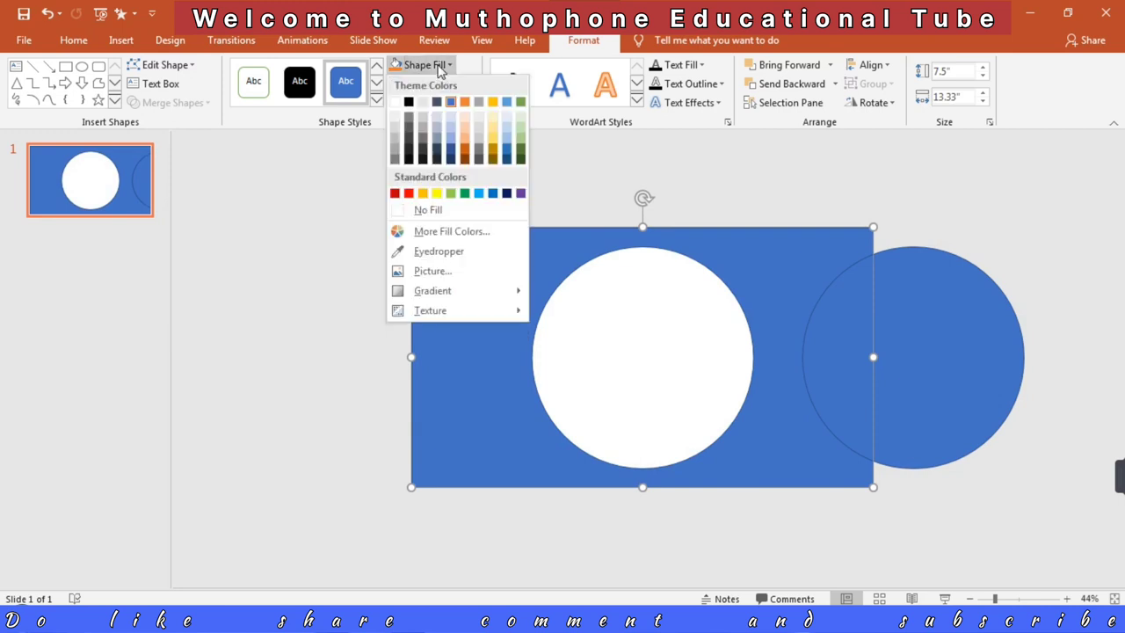
pyautogui.click(408, 102)
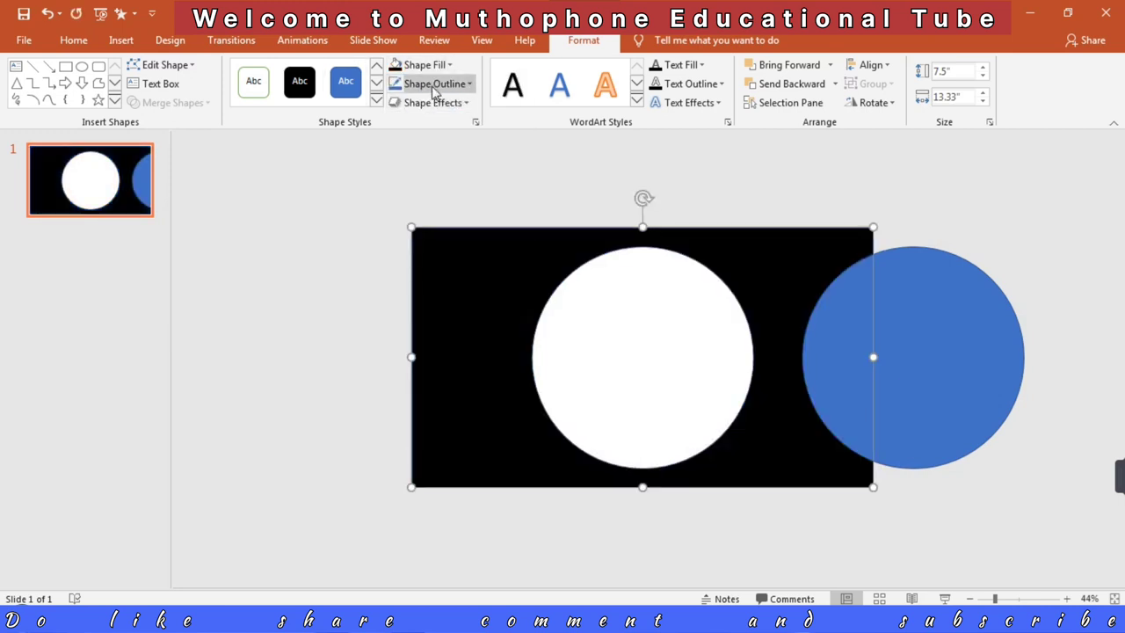
pyautogui.click(435, 83)
pyautogui.click(425, 232)
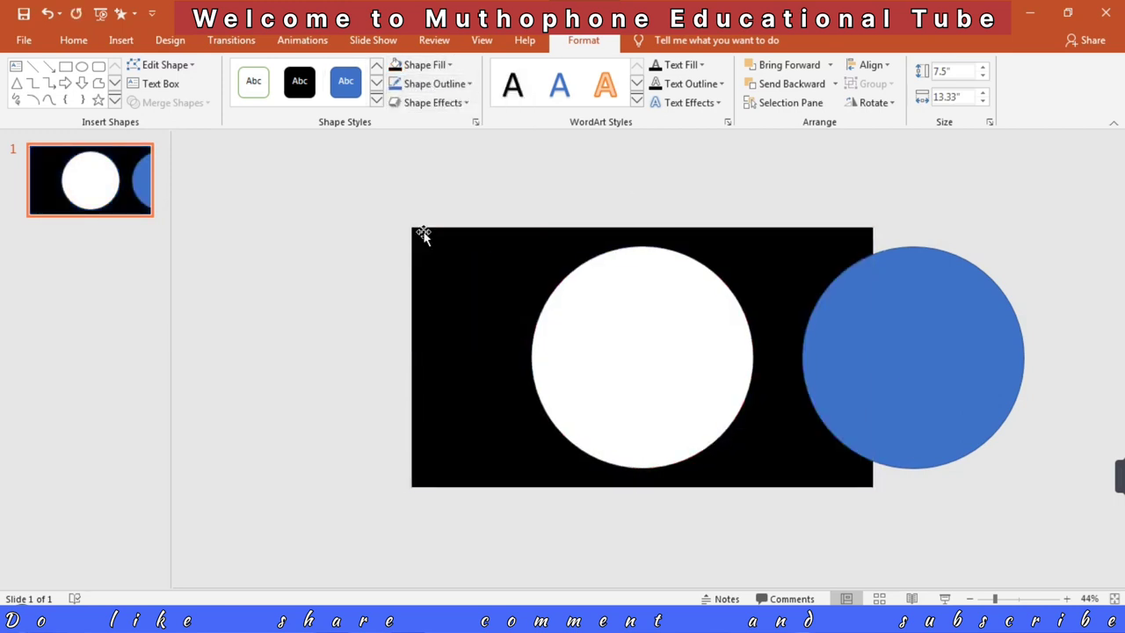
# Step: Move the copied circle exactly over the round hole in the black rectangle and remove its outline
pyautogui.moveTo(958, 380); pyautogui.dragTo(684, 378)
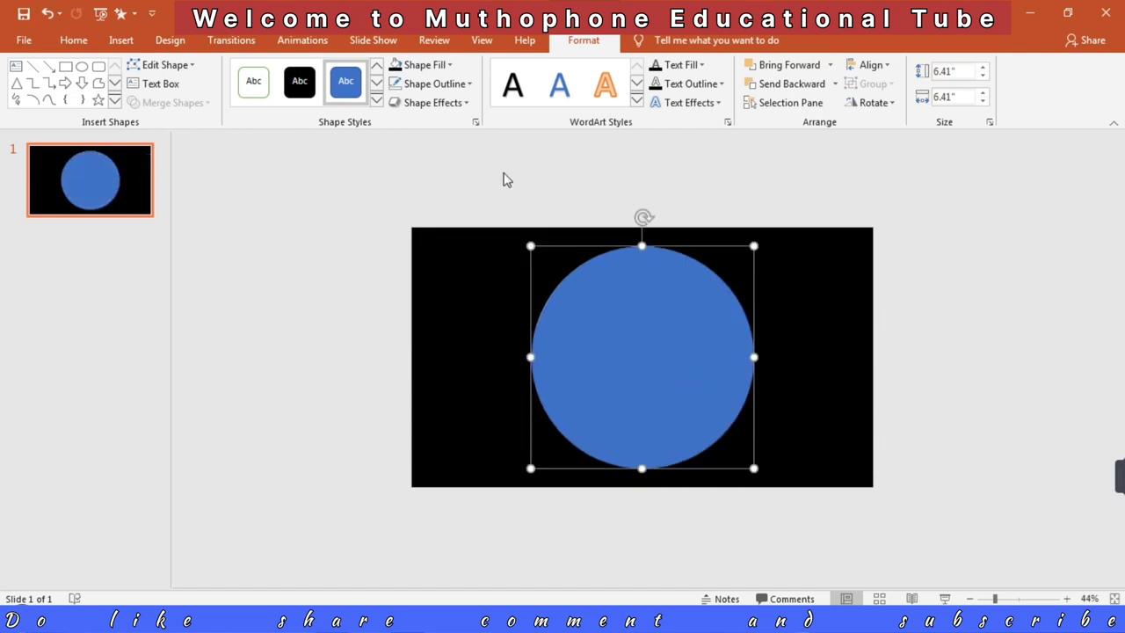
pyautogui.click(457, 85)
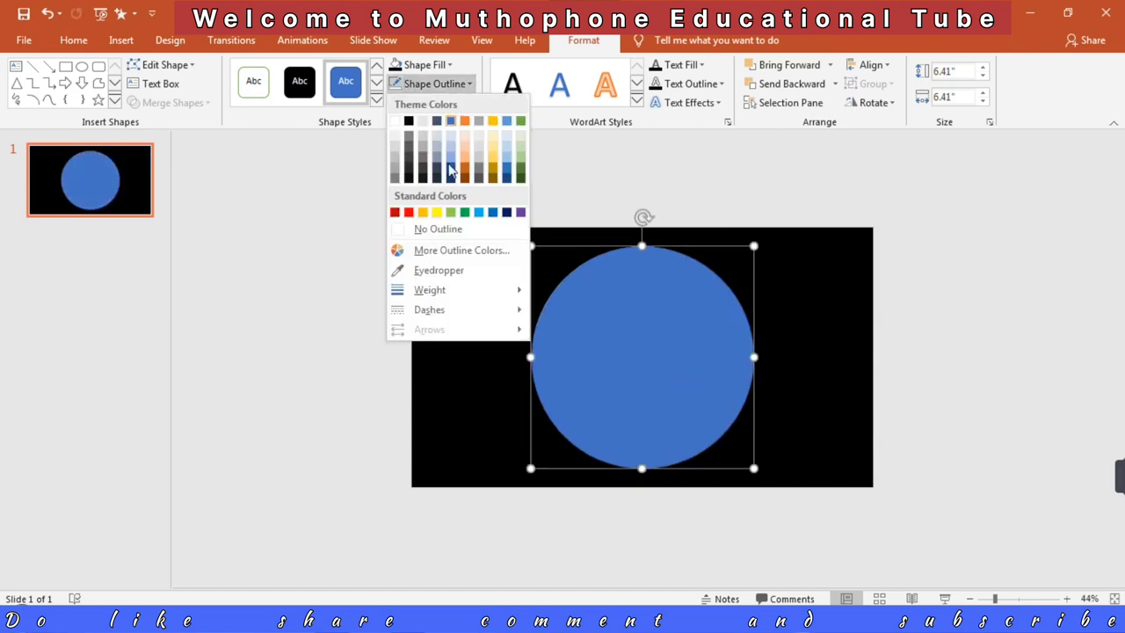
pyautogui.click(426, 230)
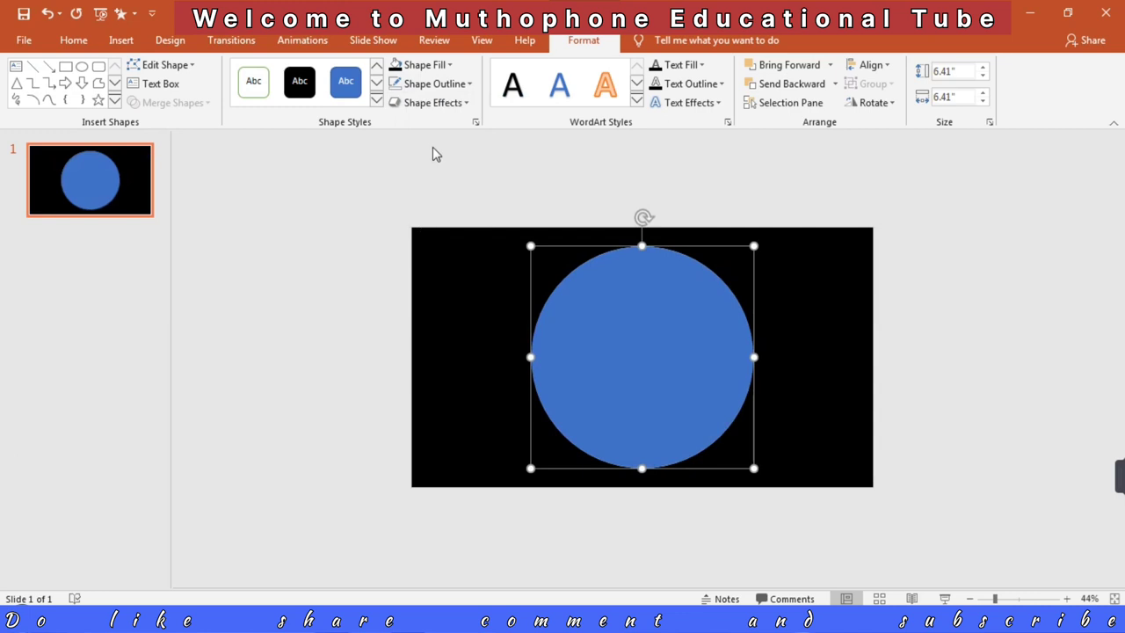
# Step: Fill the circle with a light blue theme shade and set it to No Outline
pyautogui.click(448, 66)
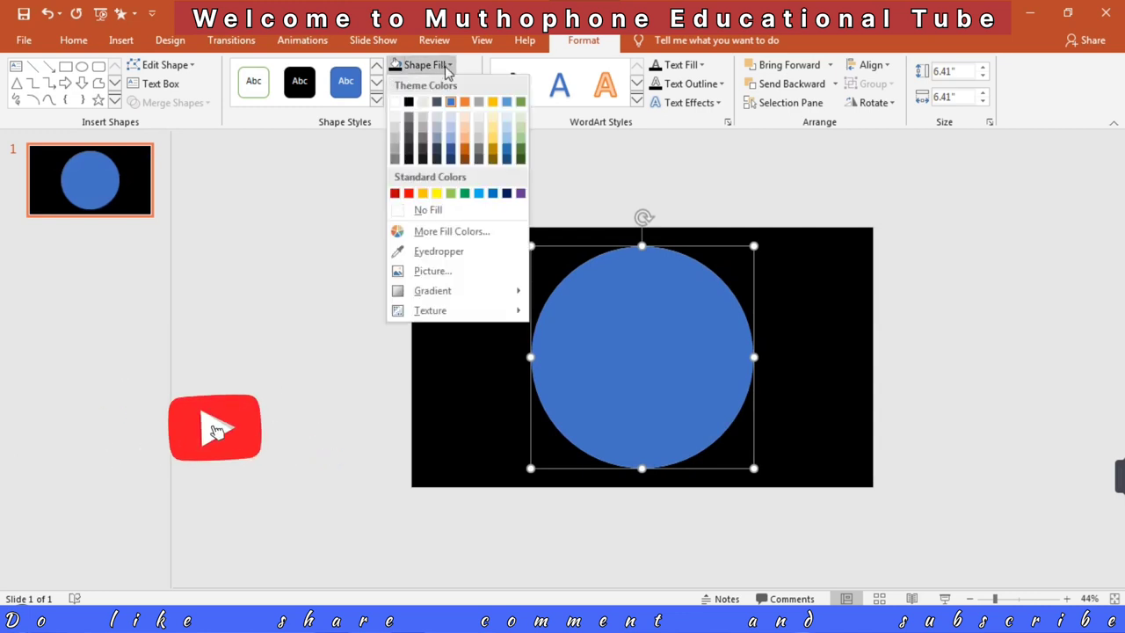
pyautogui.click(507, 142)
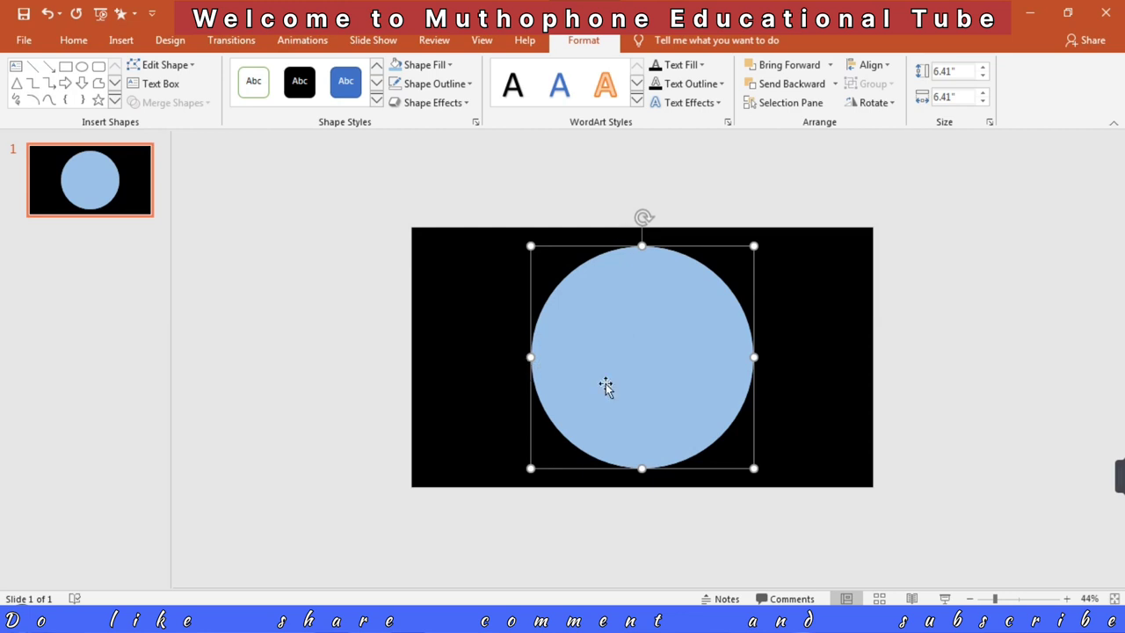
pyautogui.click(463, 84)
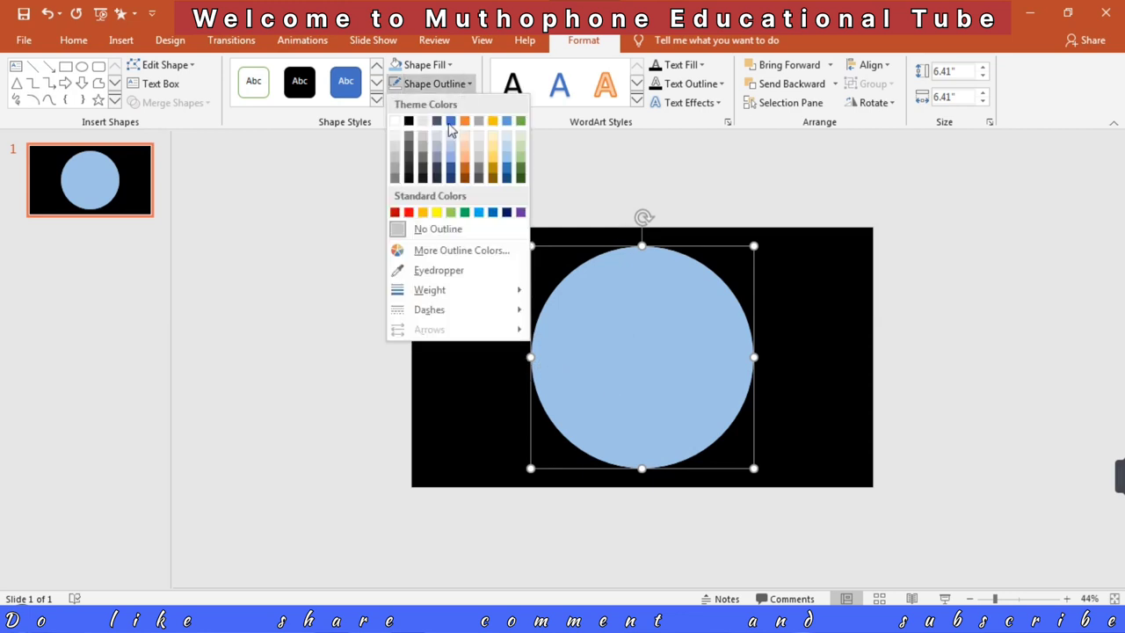
pyautogui.click(422, 230)
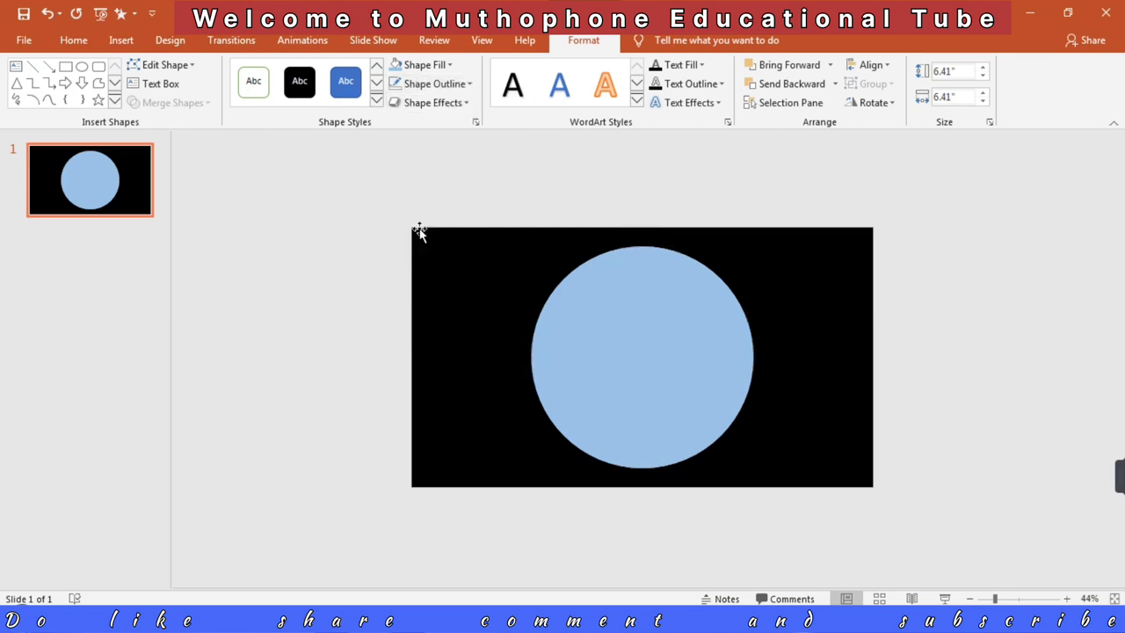
# Step: Apply the first preset in the Bevel group to both the top bevel and the bottom bevel of the circle
pyautogui.rightClick(693, 360)
pyautogui.click(757, 332)
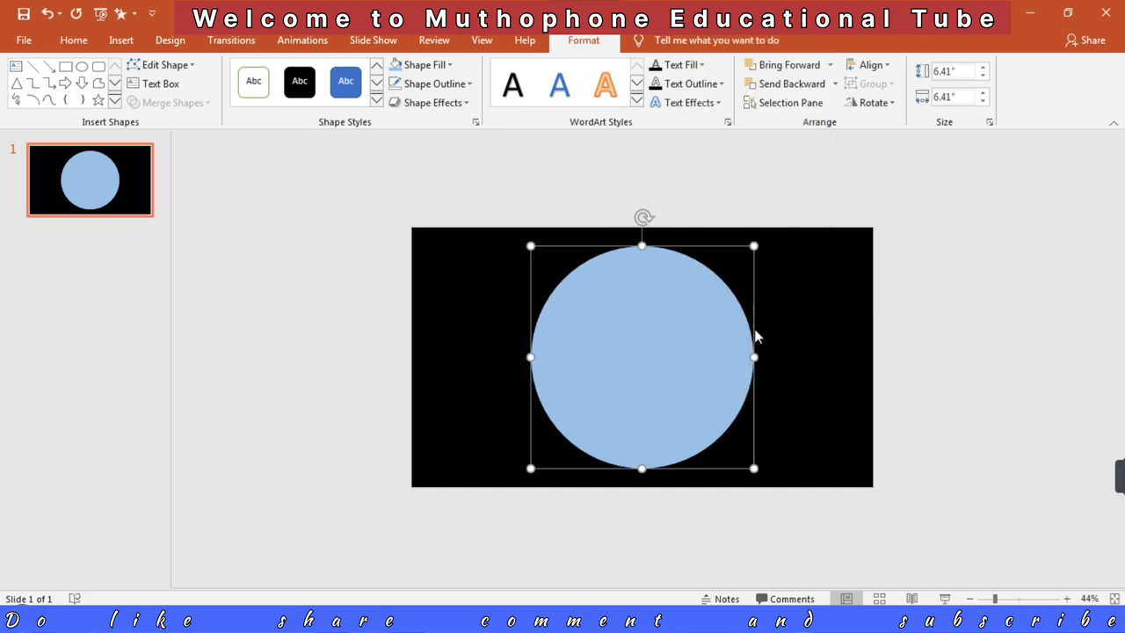
pyautogui.click(949, 208)
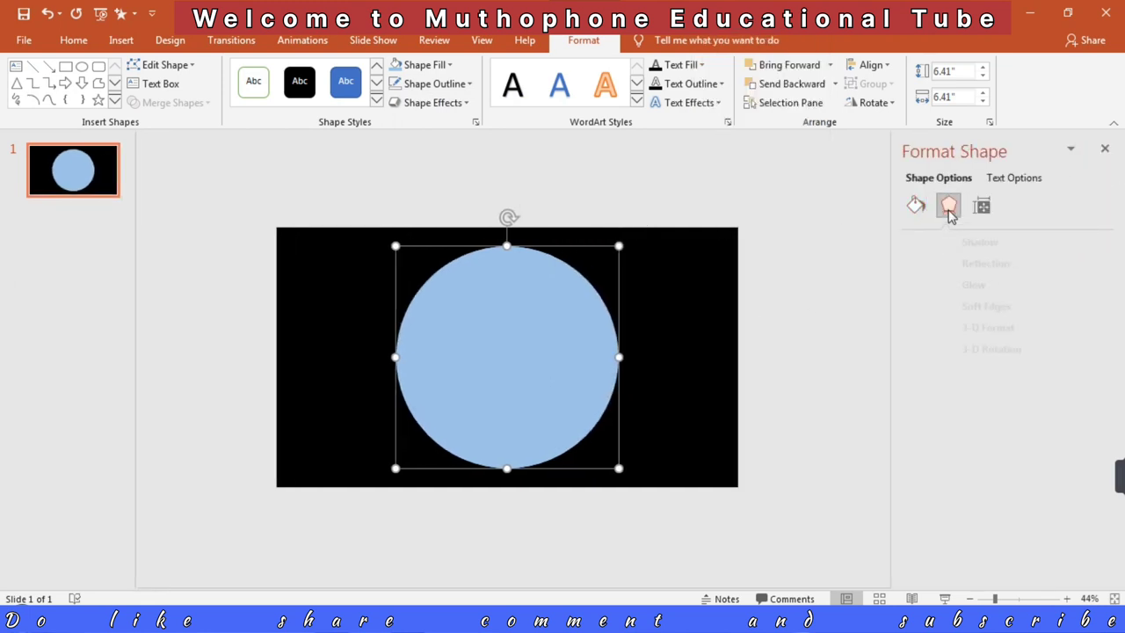
pyautogui.click(942, 331)
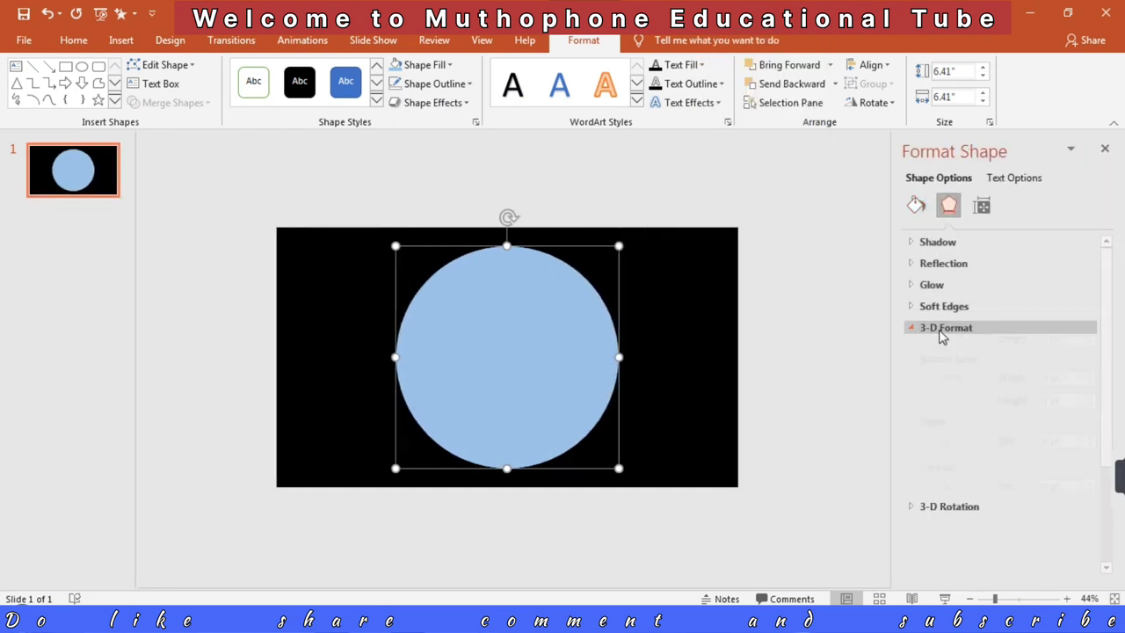
pyautogui.click(971, 378)
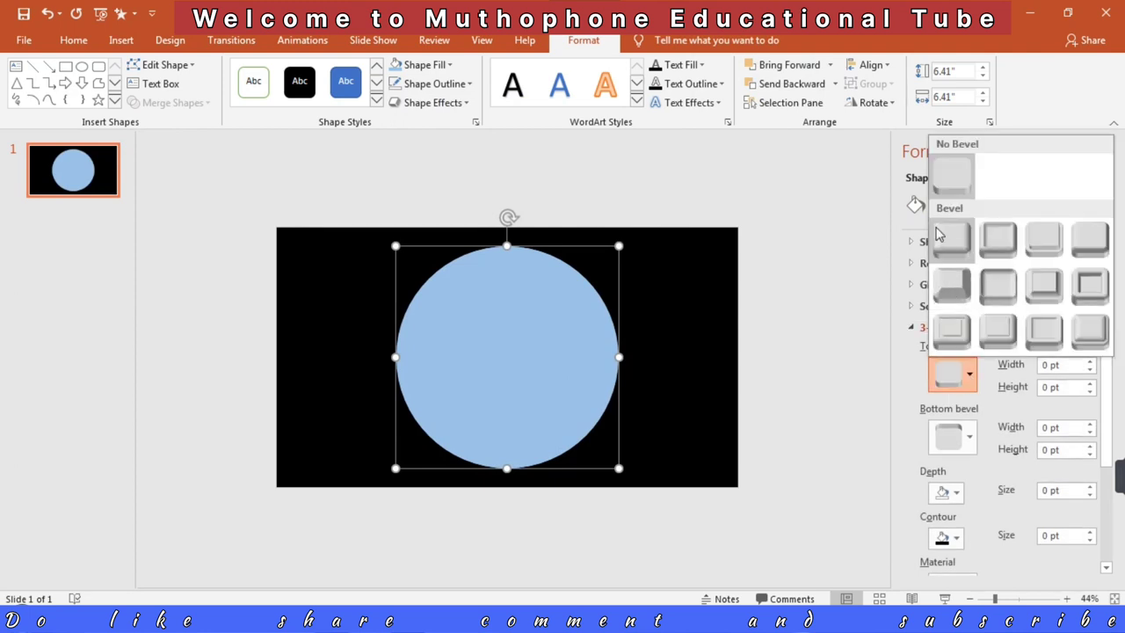
pyautogui.click(952, 240)
pyautogui.click(969, 431)
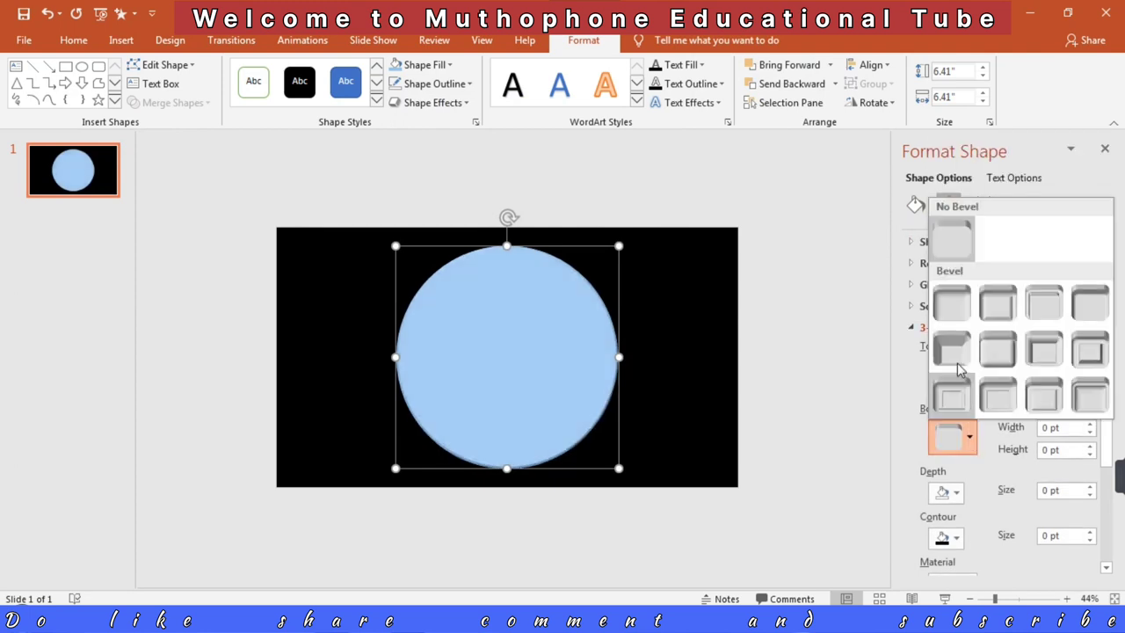
pyautogui.click(954, 301)
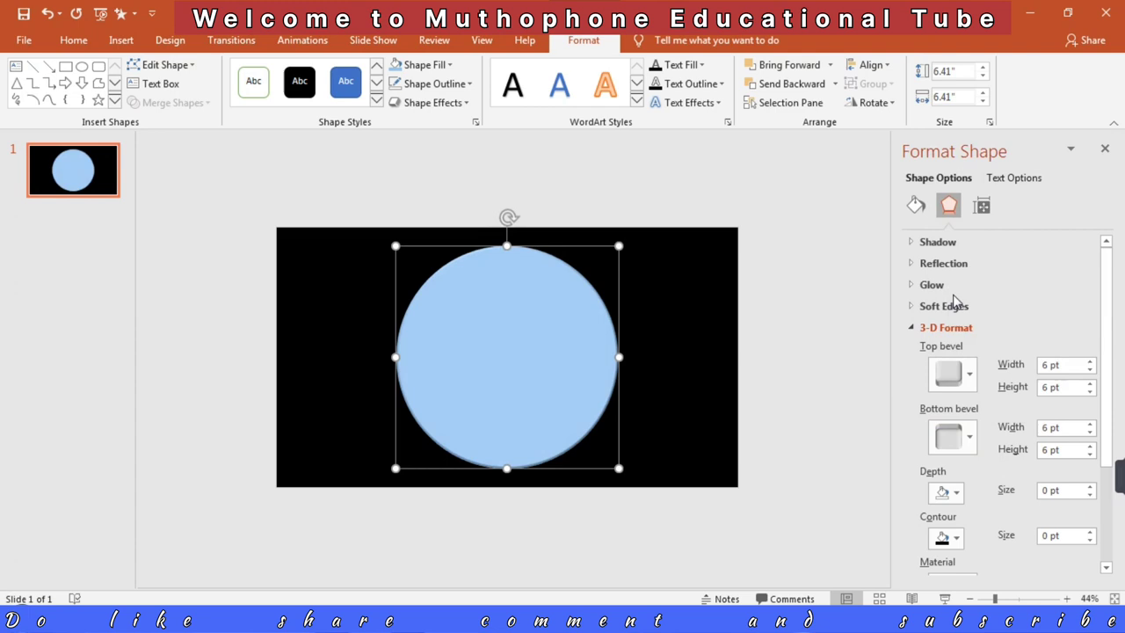
# Step: Set the circle's top bevel width and height to 140 pt each
pyautogui.click(1045, 365)
pyautogui.press('BackSpace')
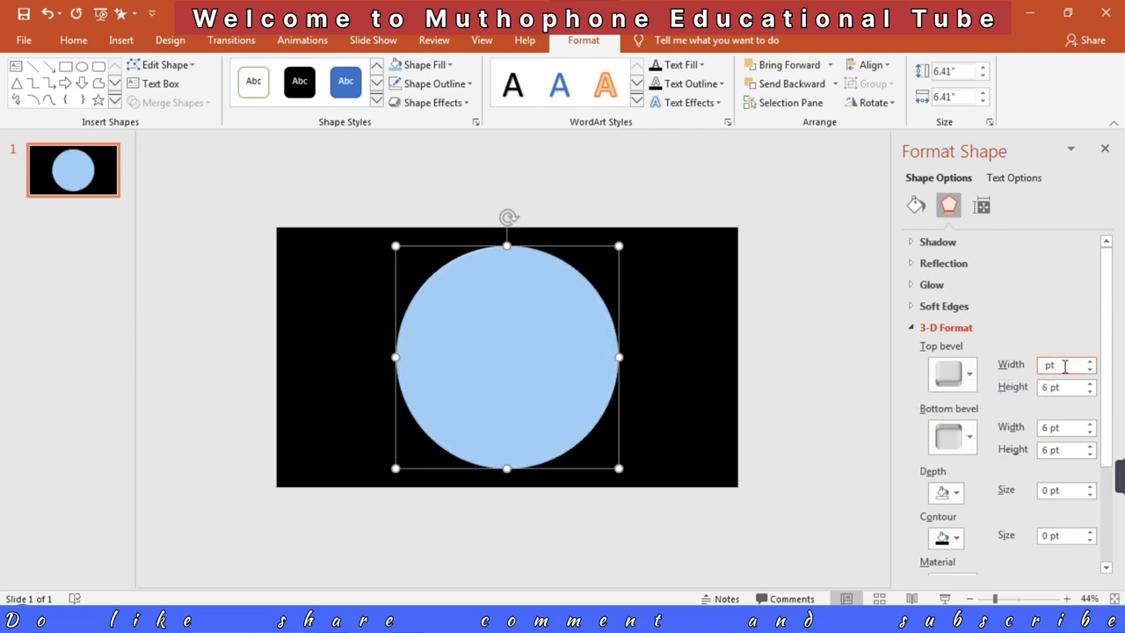
pyautogui.write('140')
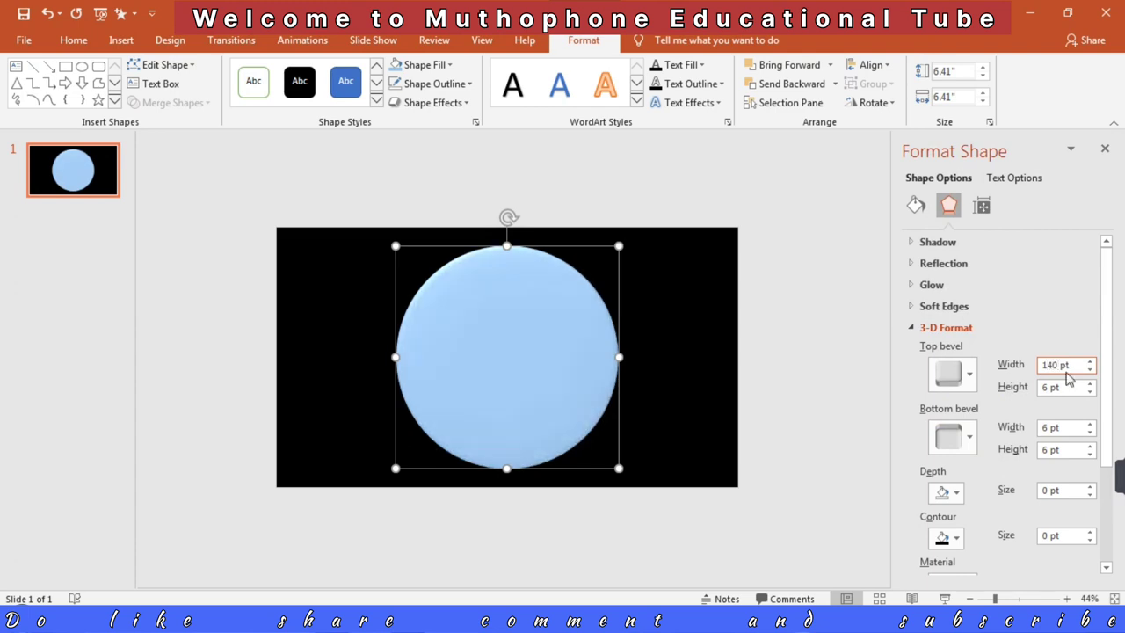
pyautogui.click(1051, 388)
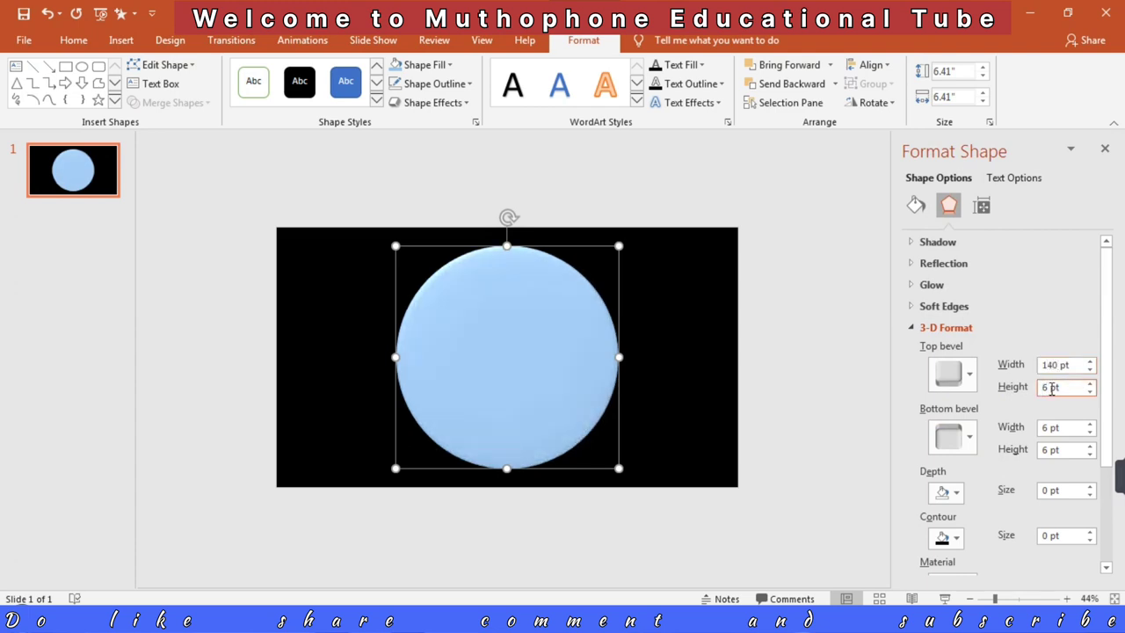
pyautogui.press('BackSpace')
pyautogui.write('1')
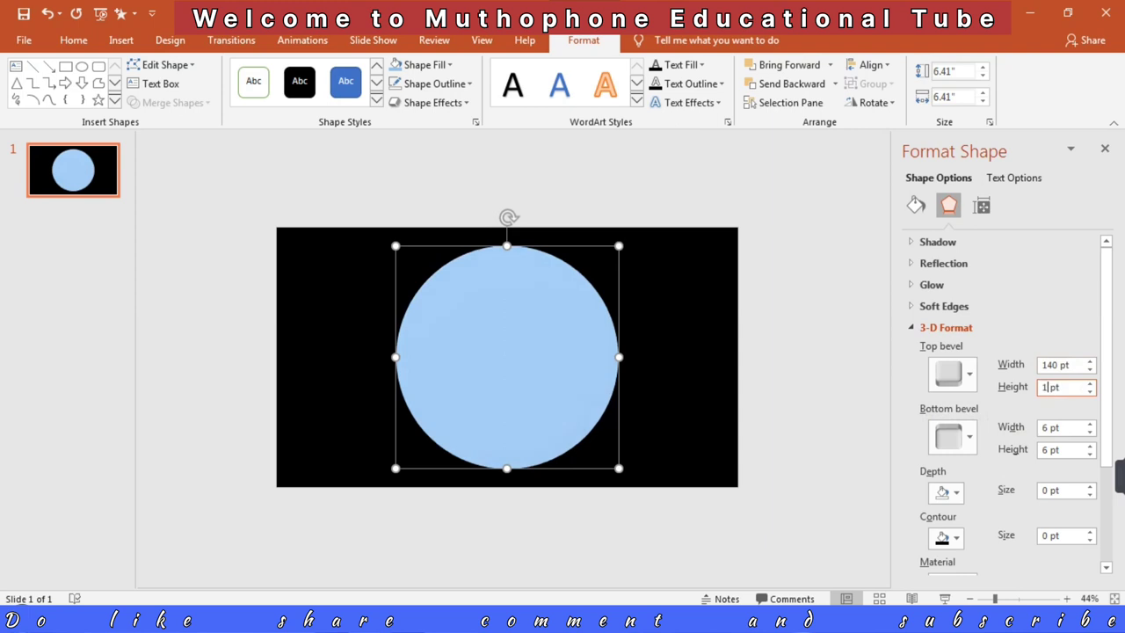
pyautogui.write('40')
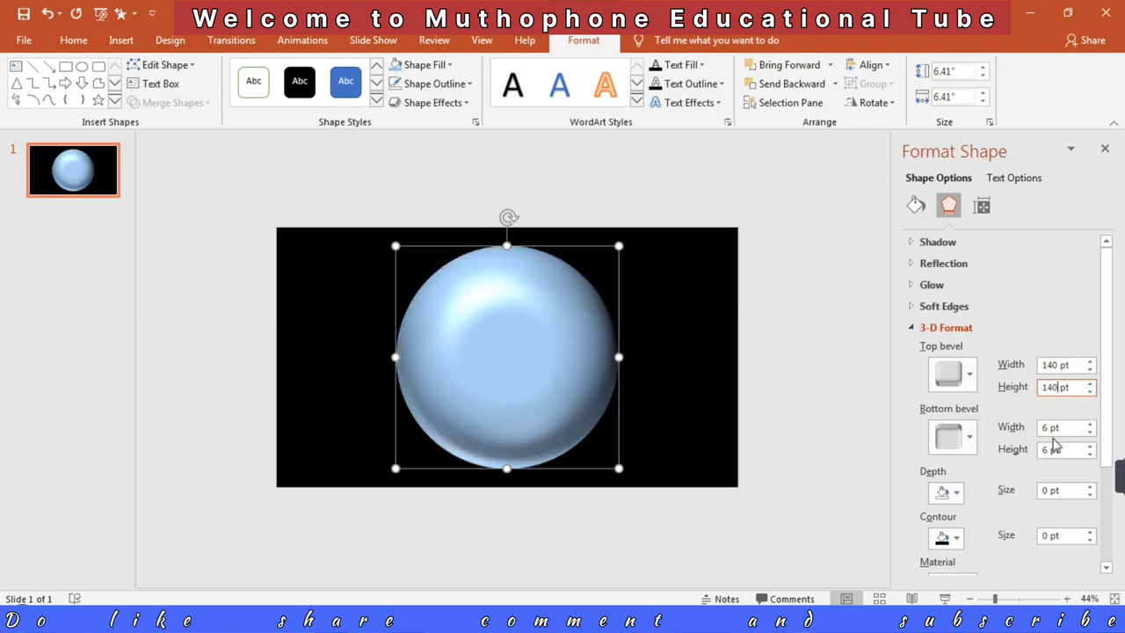
# Step: Set the circle's bottom bevel width and height to 140 pt each
pyautogui.click(1046, 428)
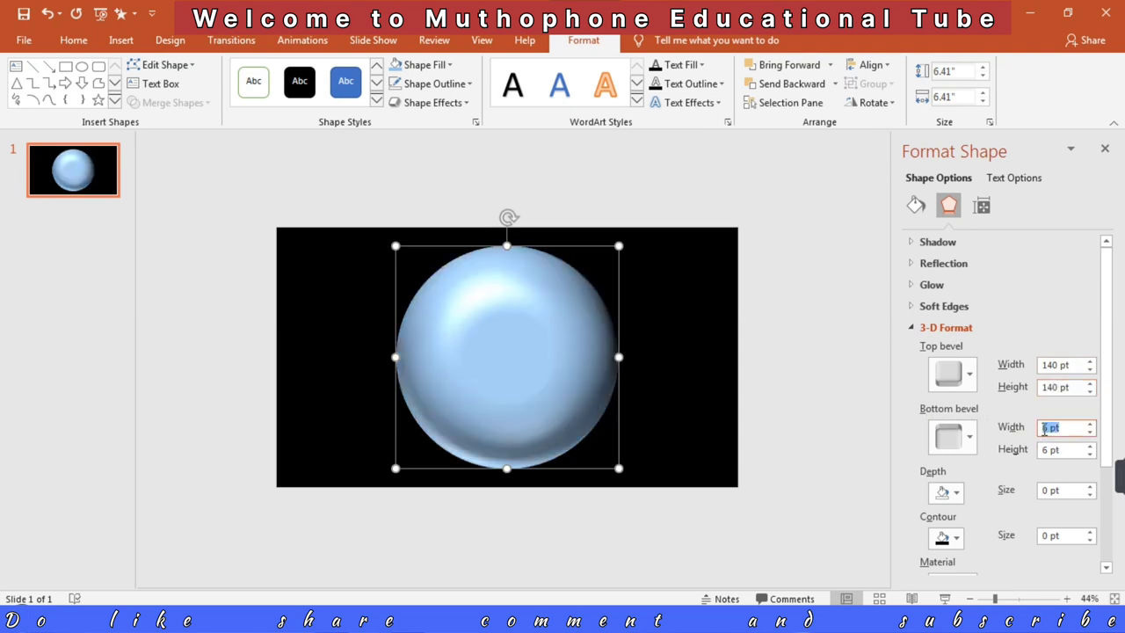
pyautogui.press('BackSpace')
pyautogui.click(1047, 451)
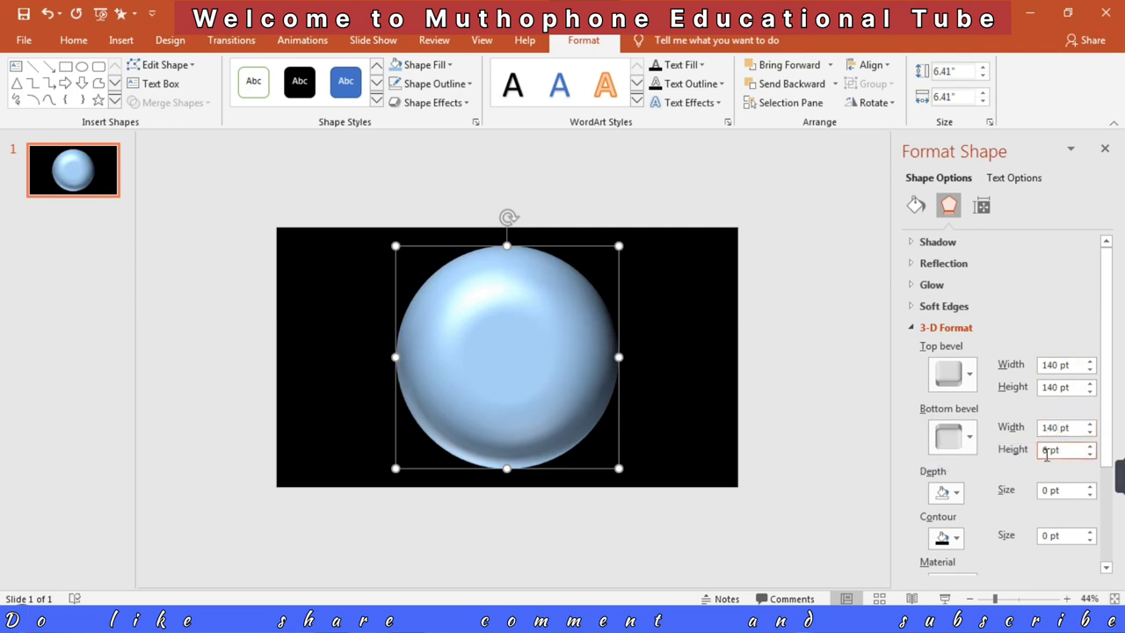
pyautogui.press('BackSpace')
pyautogui.scroll(-1, 1011, 536)
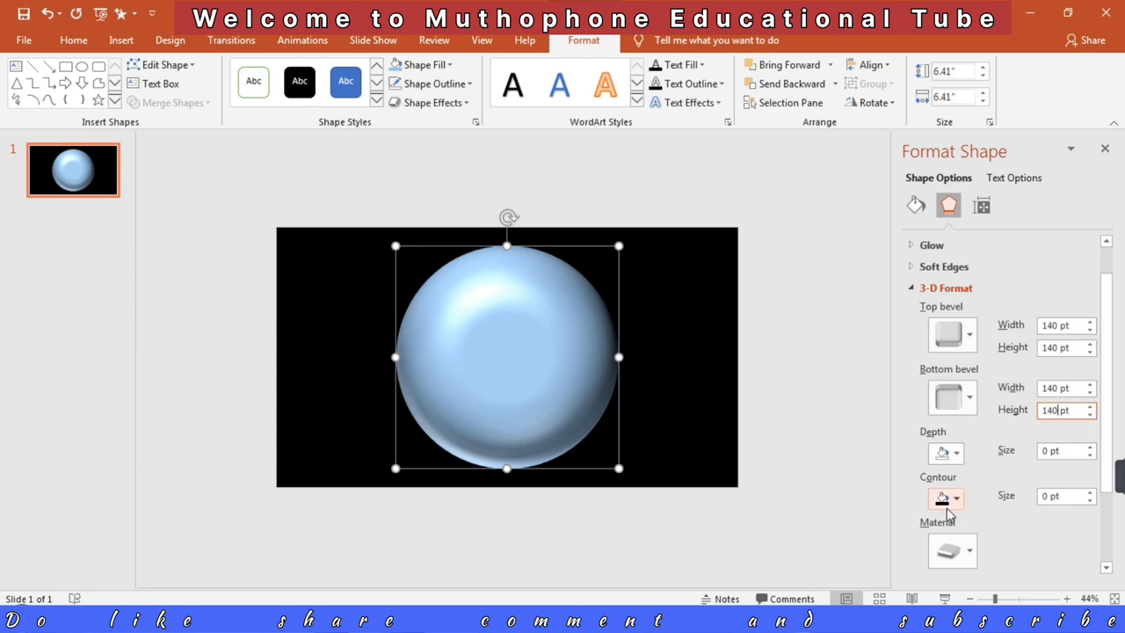
# Step: Apply the third Translucent material preset to the sphere and close the shape formatting settings
pyautogui.click(967, 550)
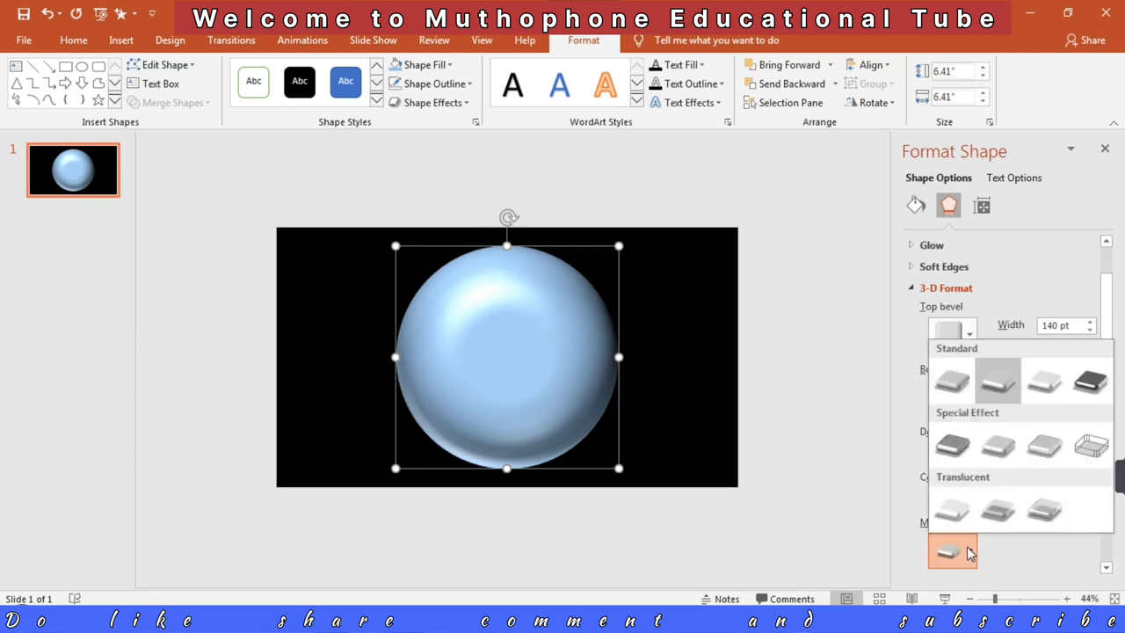
pyautogui.click(1041, 517)
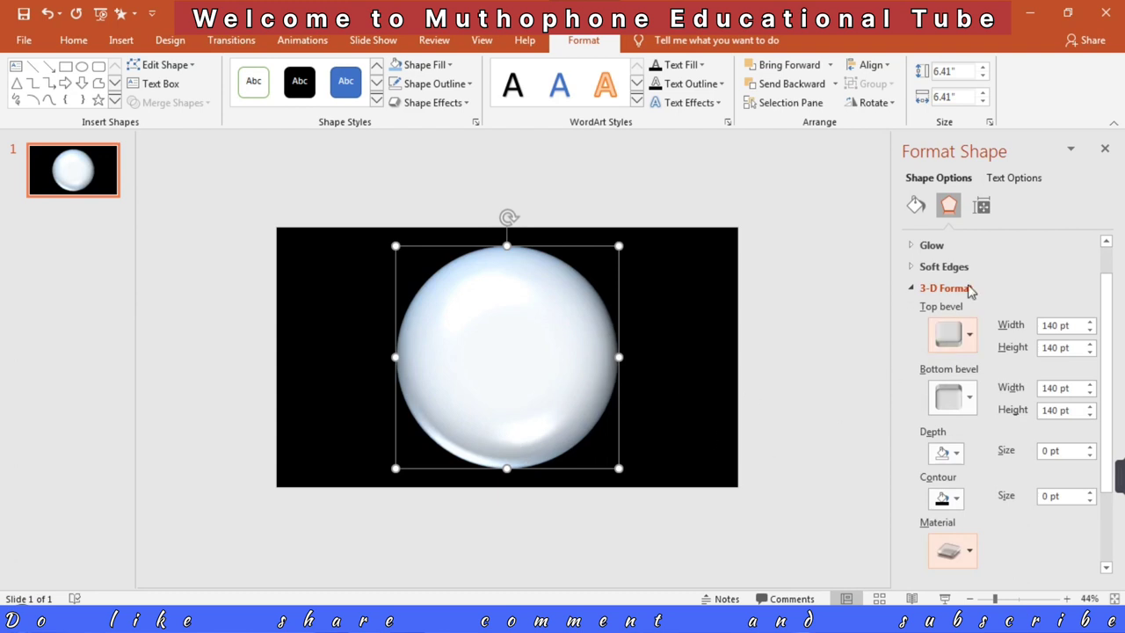
pyautogui.click(1106, 151)
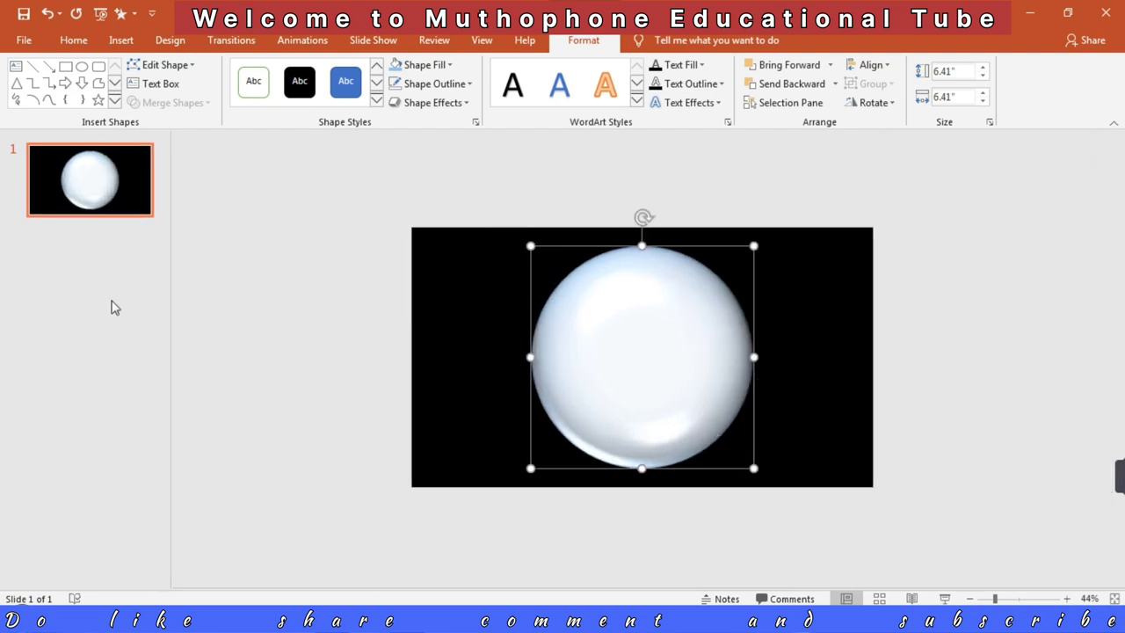
# Step: Add a new slide after slide 1 and insert the world map picture from the powerpoint\world map folder on Local Disk (D:)
pyautogui.rightClick(90, 181)
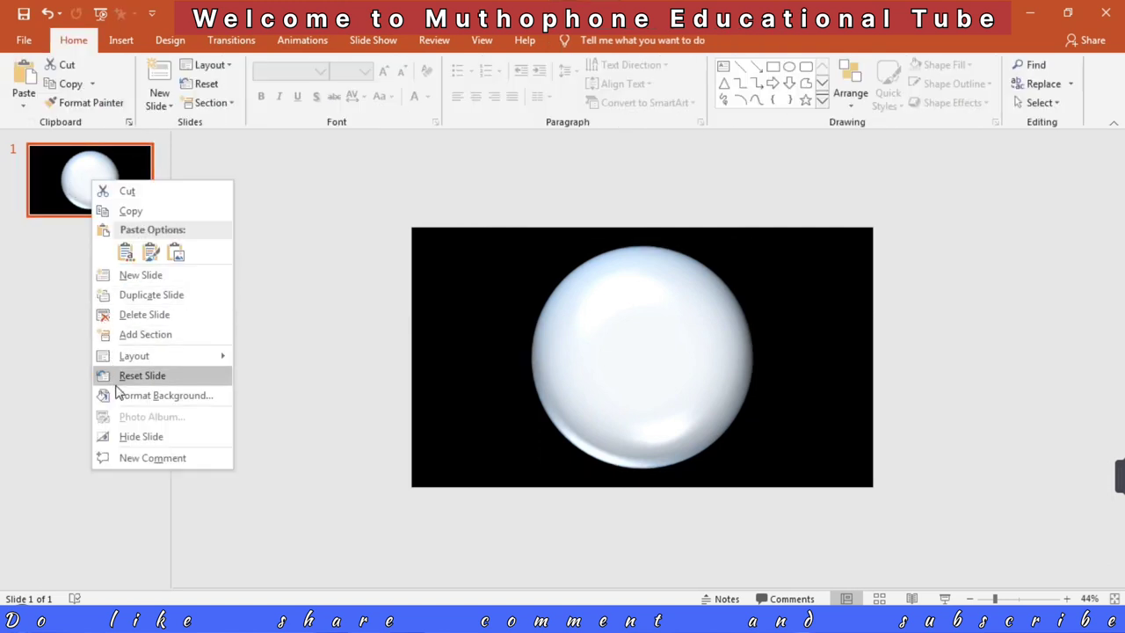
pyautogui.click(140, 275)
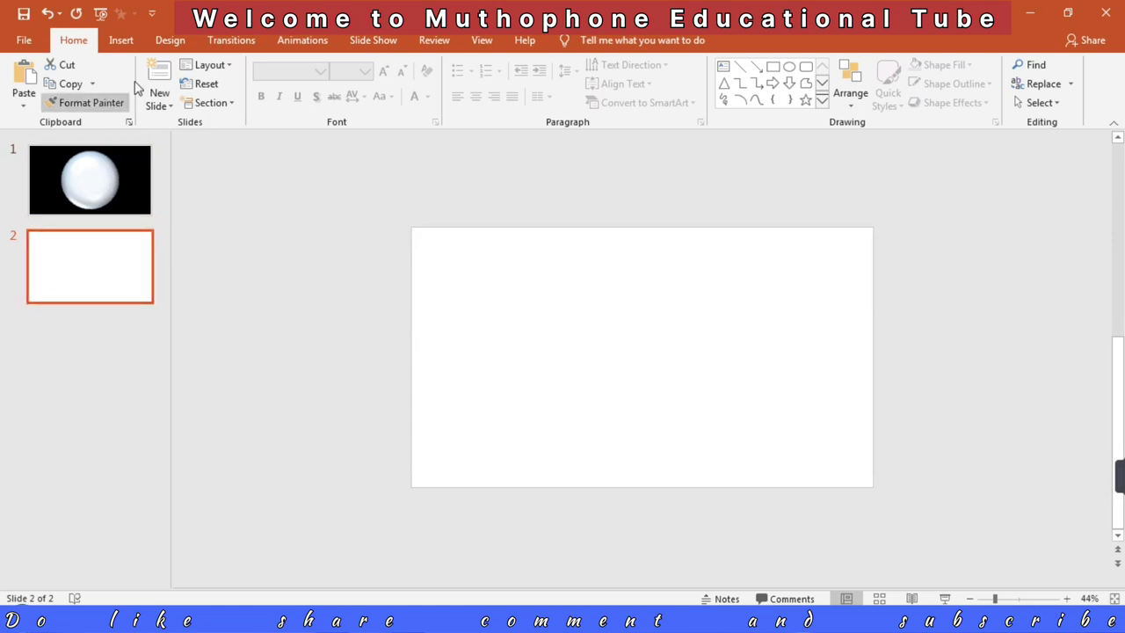
pyautogui.click(121, 40)
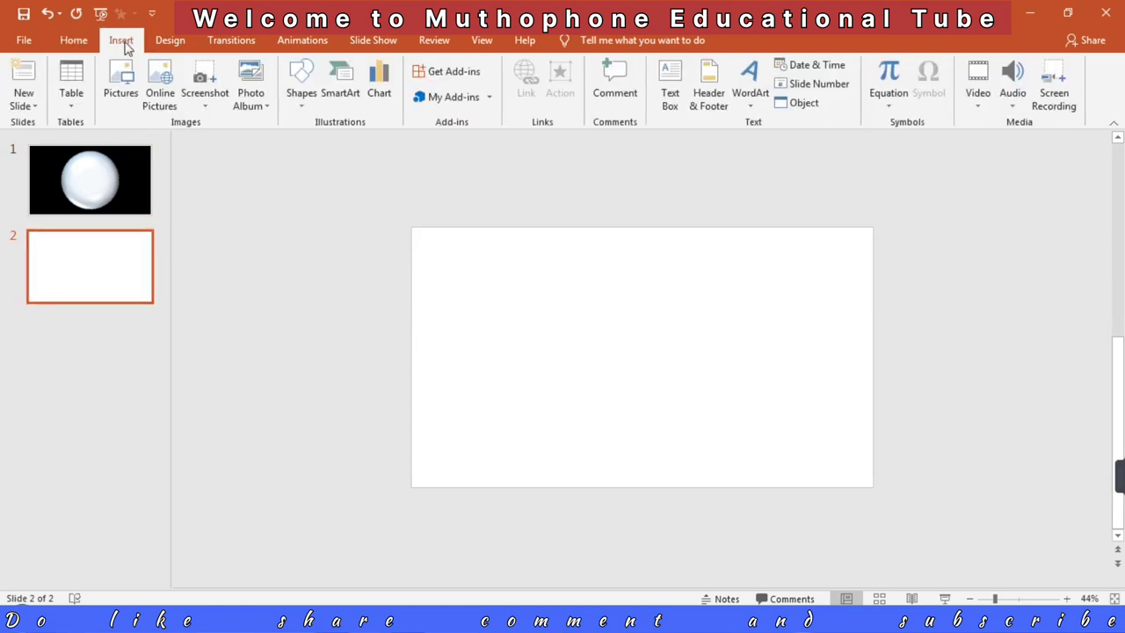
pyautogui.click(123, 88)
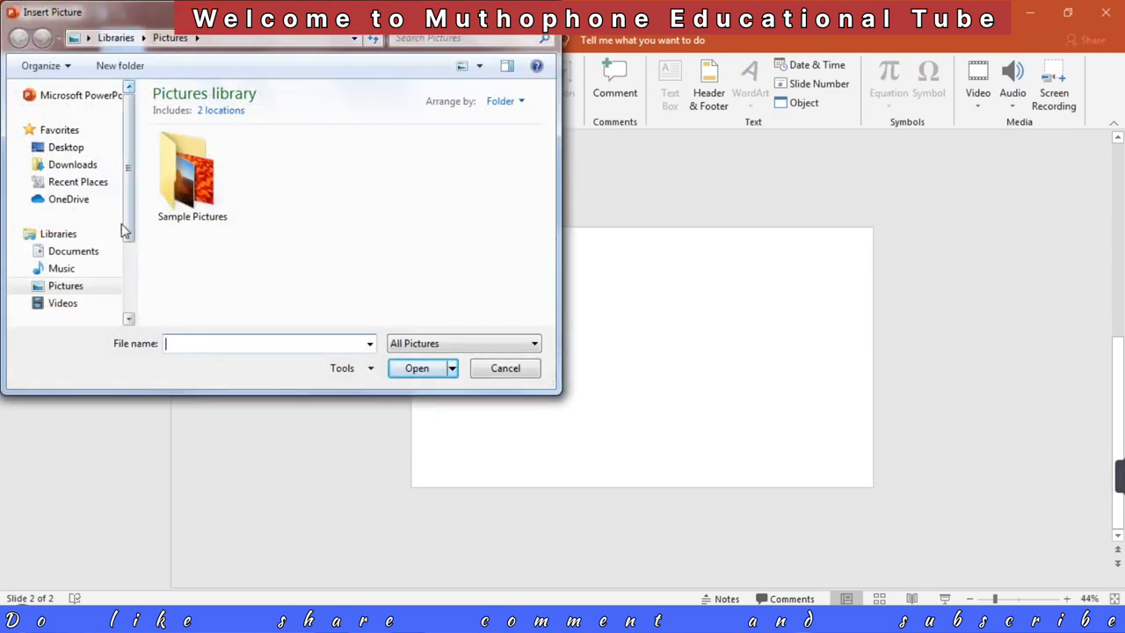
pyautogui.moveTo(129, 214); pyautogui.dragTo(126, 303)
pyautogui.click(99, 261)
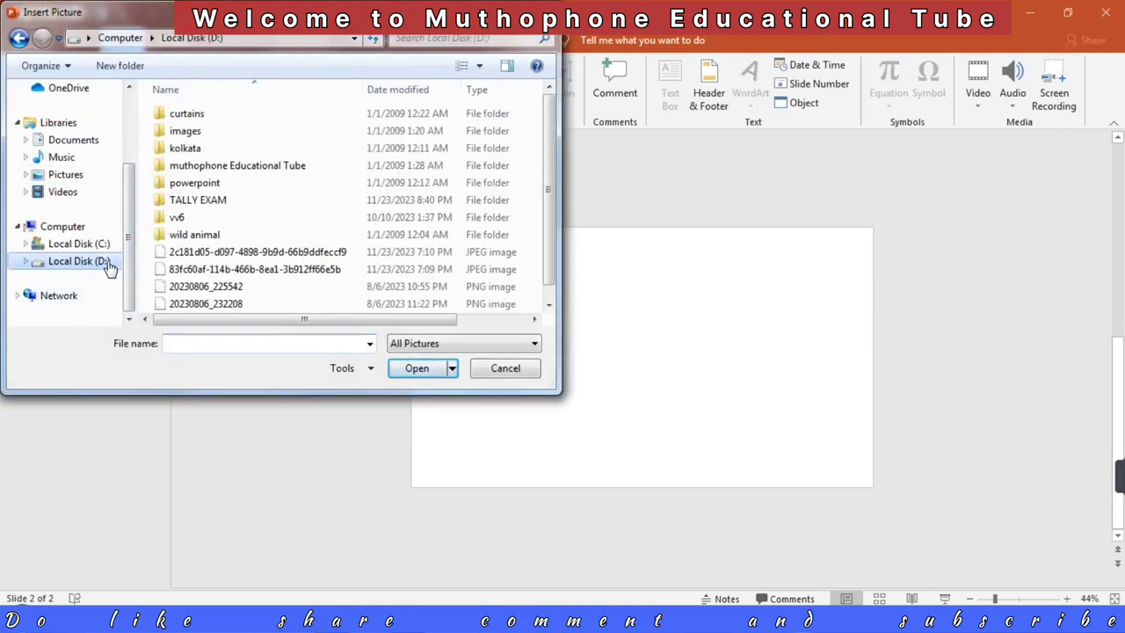
pyautogui.click(195, 186)
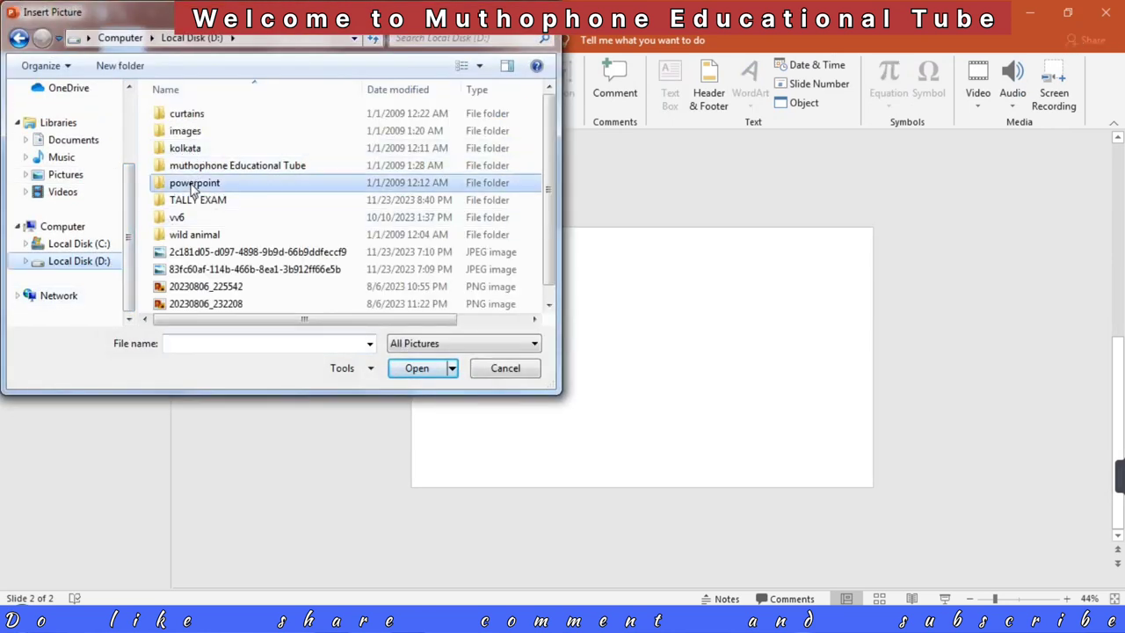
pyautogui.doubleClick(194, 185)
pyautogui.click(191, 188)
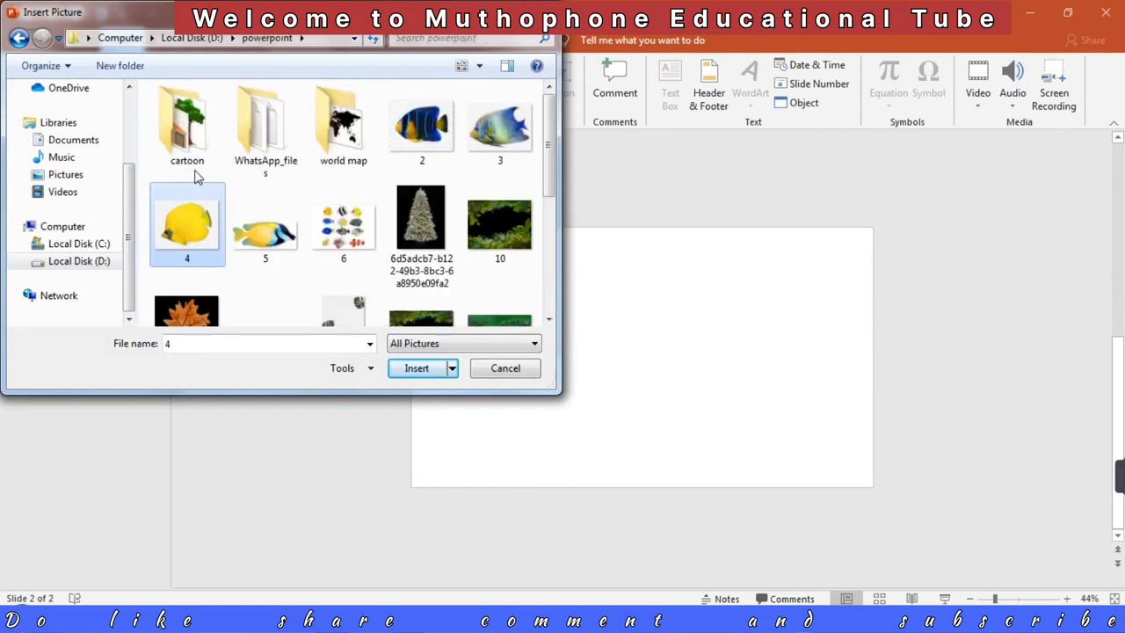
pyautogui.doubleClick(357, 153)
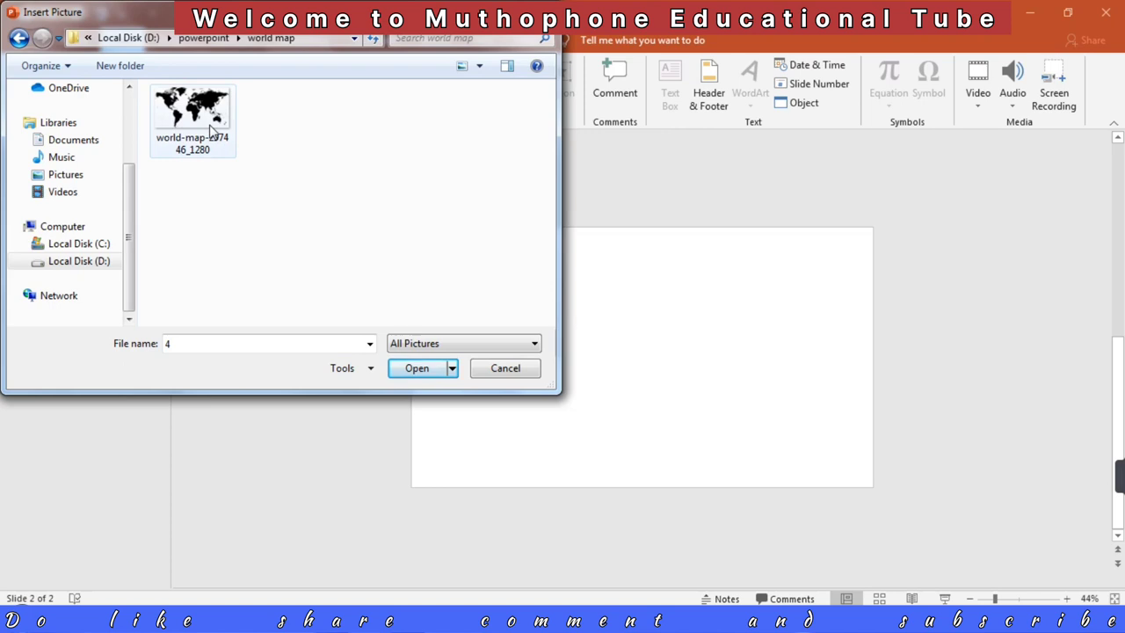
pyautogui.click(211, 130)
pyautogui.click(417, 369)
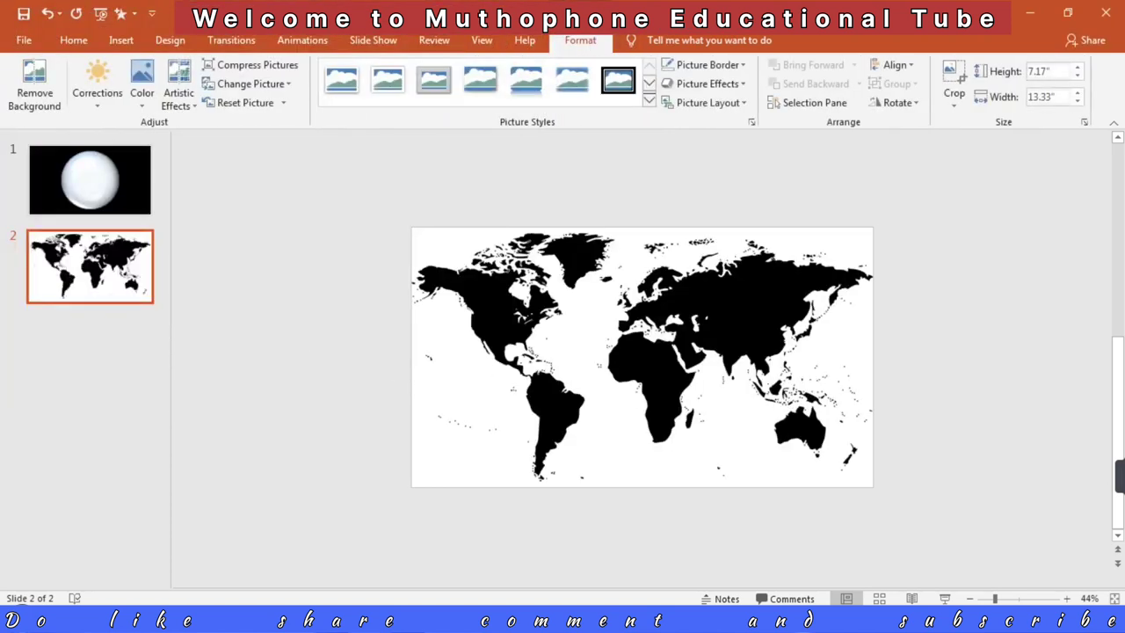
# Step: Move the world map picture off the slide so that it sits directly beside the slide's right edge
pyautogui.moveTo(992, 600); pyautogui.dragTo(988, 599)
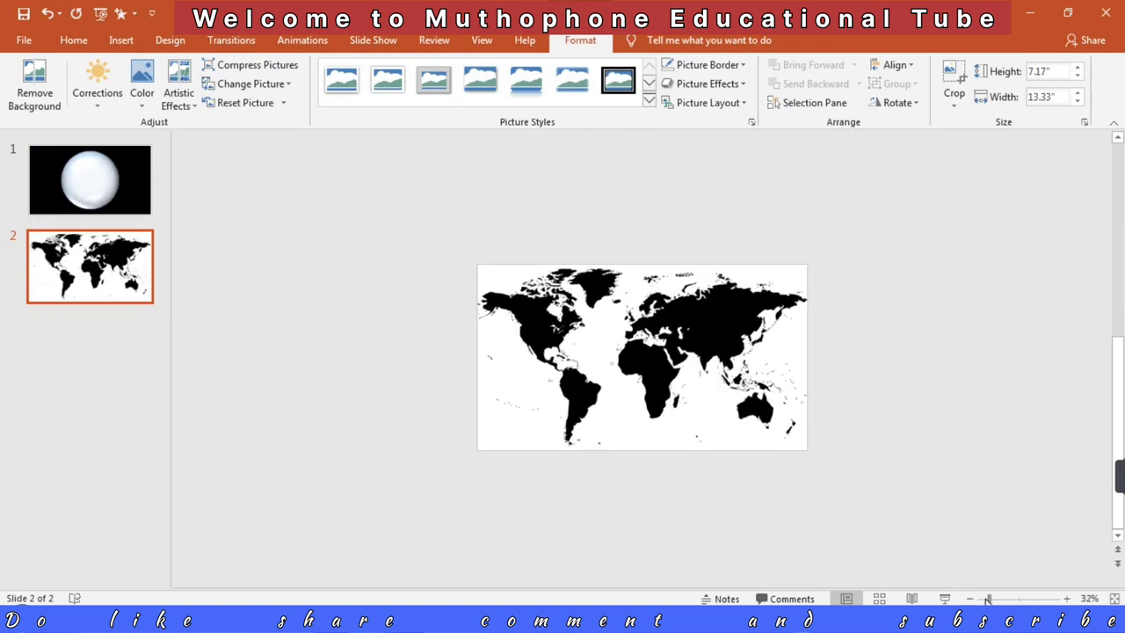
pyautogui.moveTo(988, 600); pyautogui.dragTo(986, 599)
pyautogui.moveTo(687, 376); pyautogui.dragTo(904, 365)
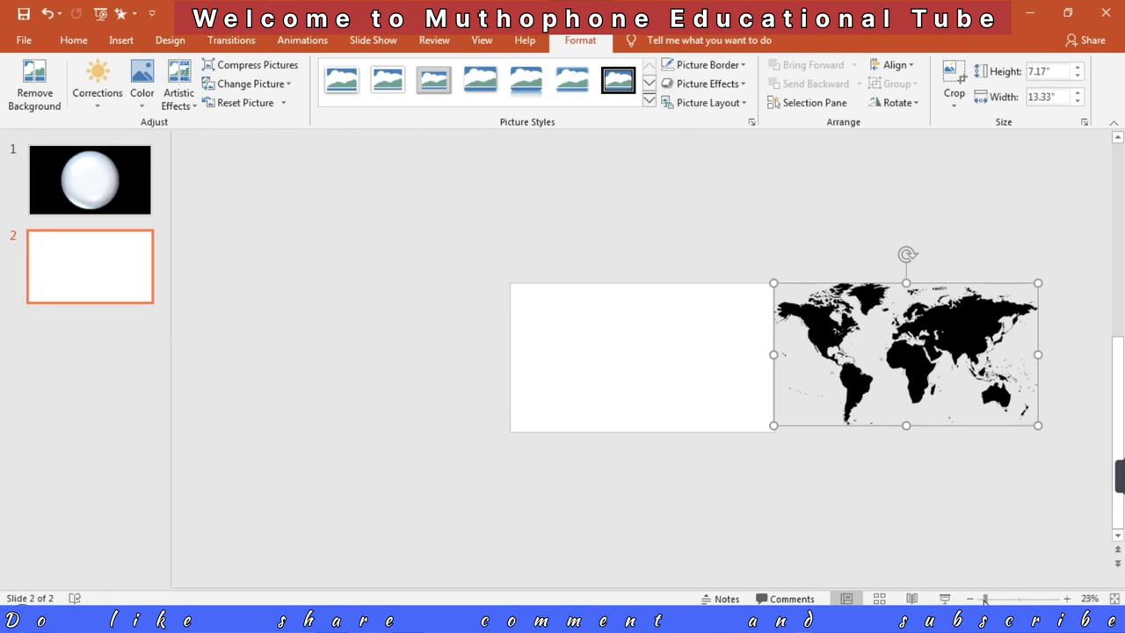
pyautogui.moveTo(984, 599); pyautogui.dragTo(982, 600)
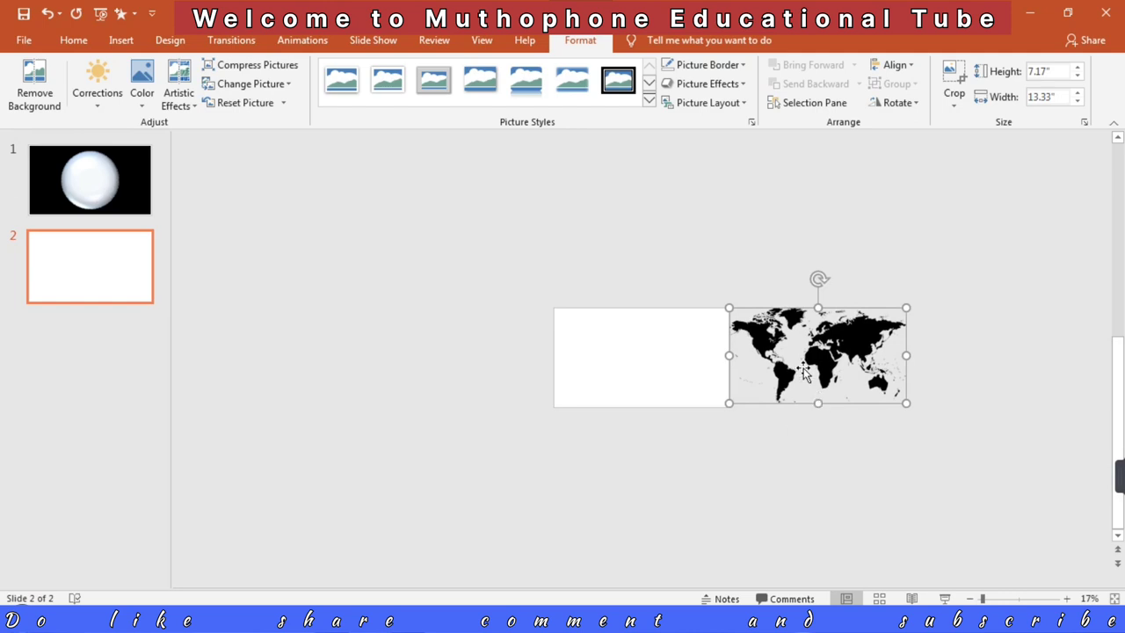
# Step: Apply the Fly Out exit animation to the world map picture with its direction set to the left
pyautogui.click(315, 42)
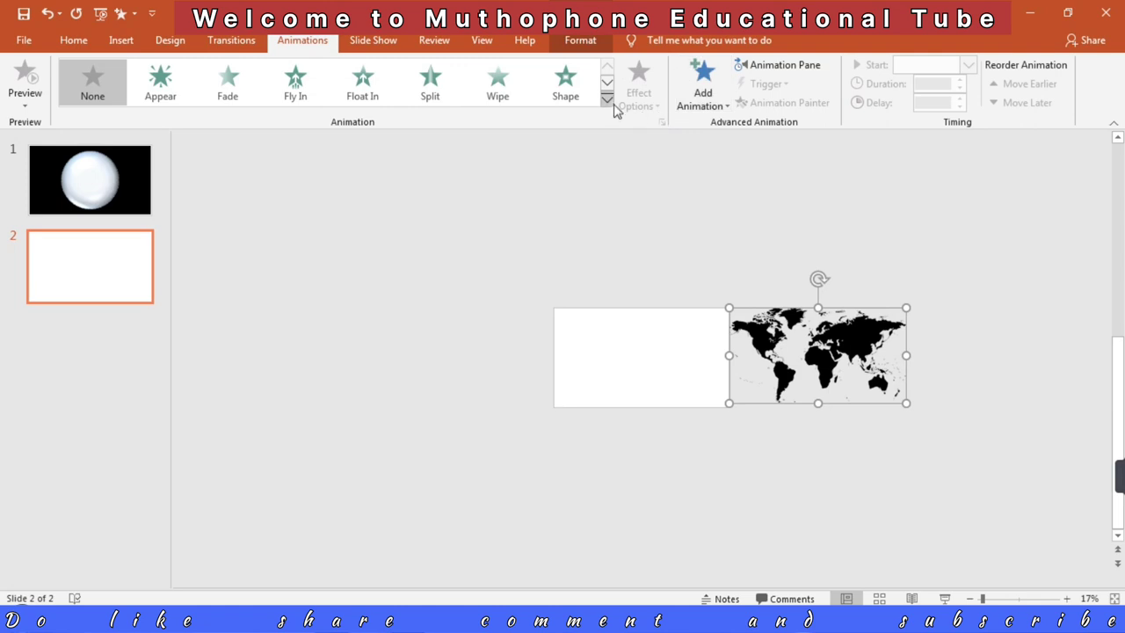
pyautogui.click(607, 102)
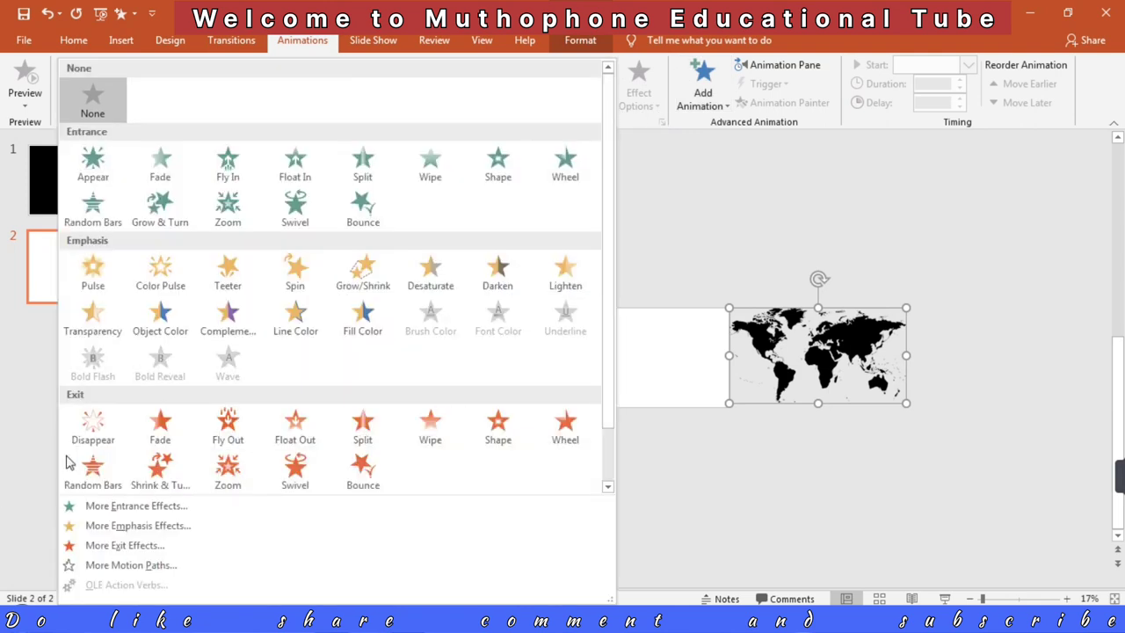
pyautogui.click(230, 427)
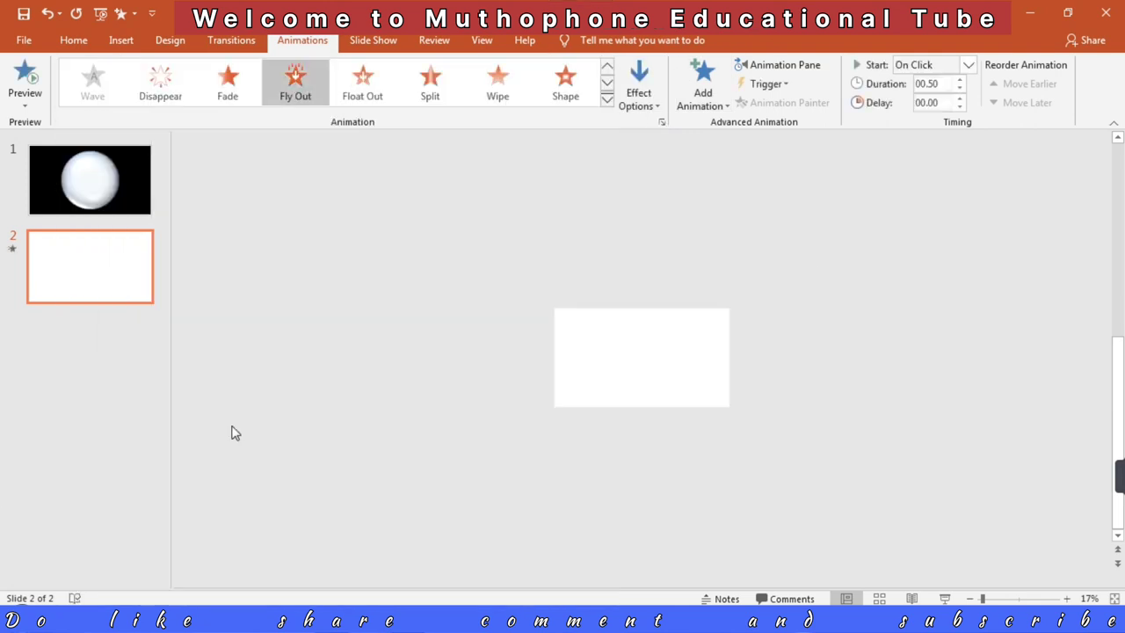
pyautogui.click(647, 104)
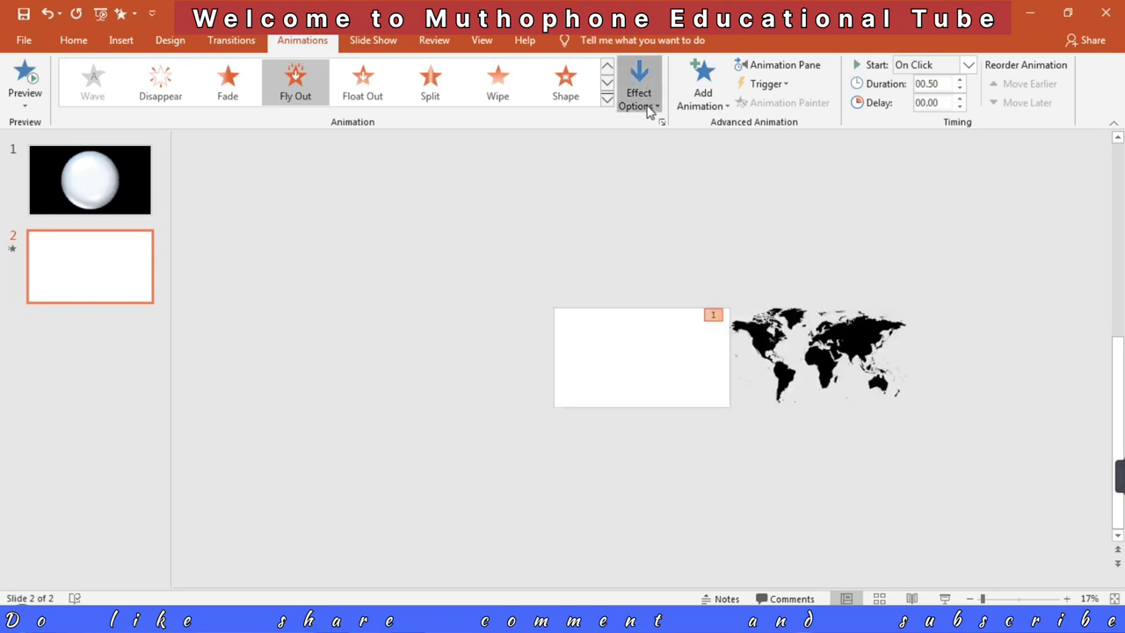
pyautogui.click(676, 227)
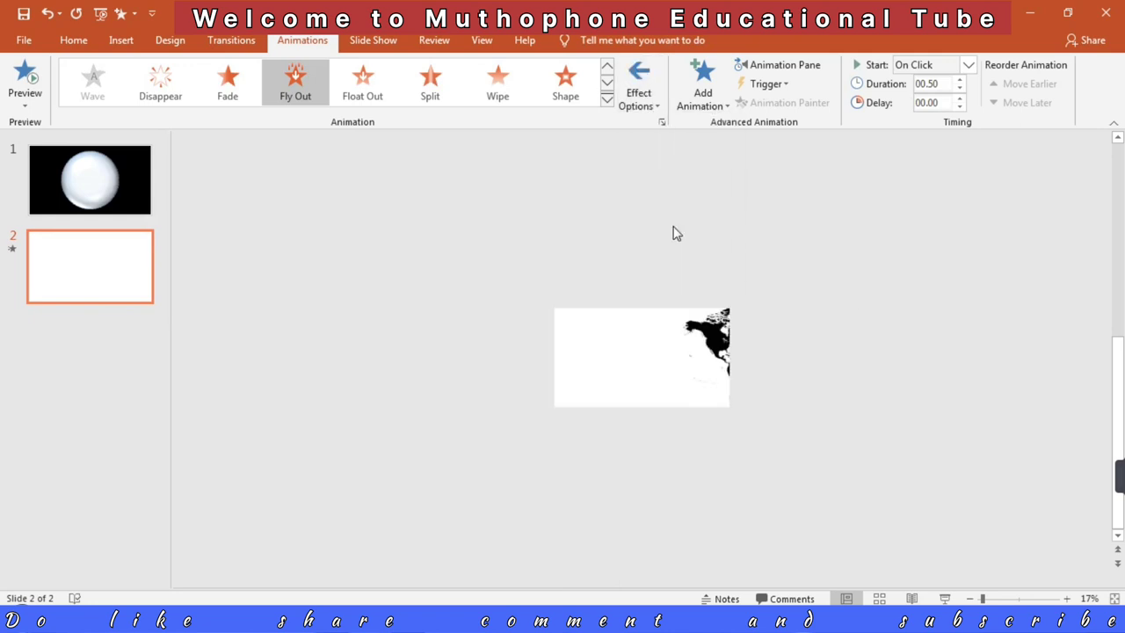
# Step: Set the map's Fly Out animation to start With Previous and last 8 seconds
pyautogui.click(967, 68)
pyautogui.click(929, 100)
pyautogui.doubleClick(923, 85)
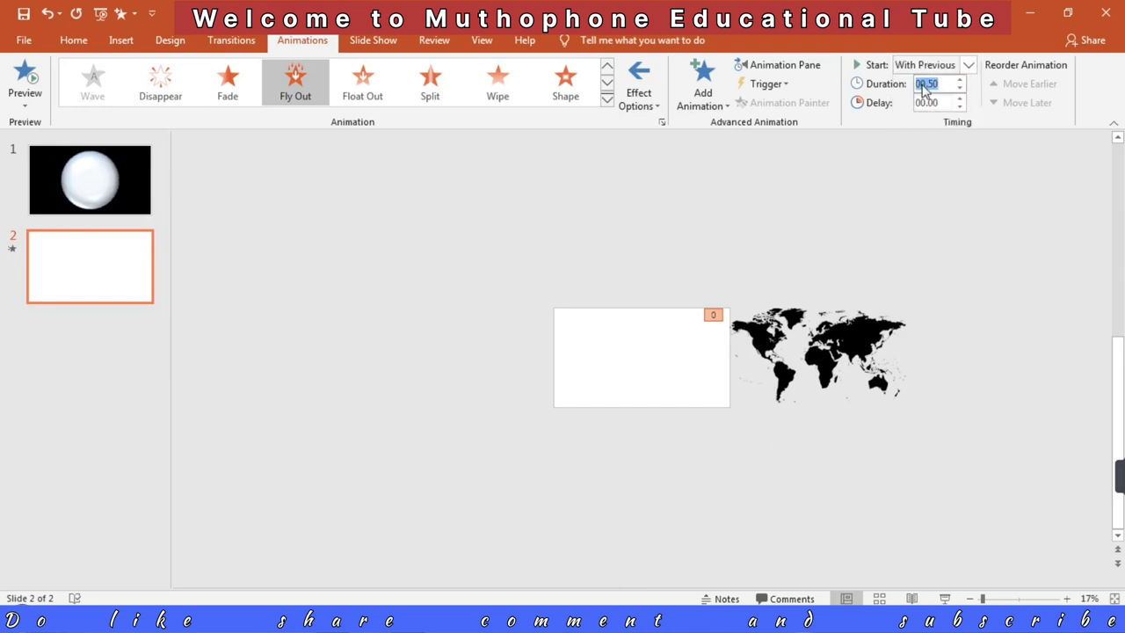
pyautogui.write('8')
# Step: Duplicate the animated world map and stack the two copies exactly using Align Left and Align Middle
pyautogui.click(836, 362)
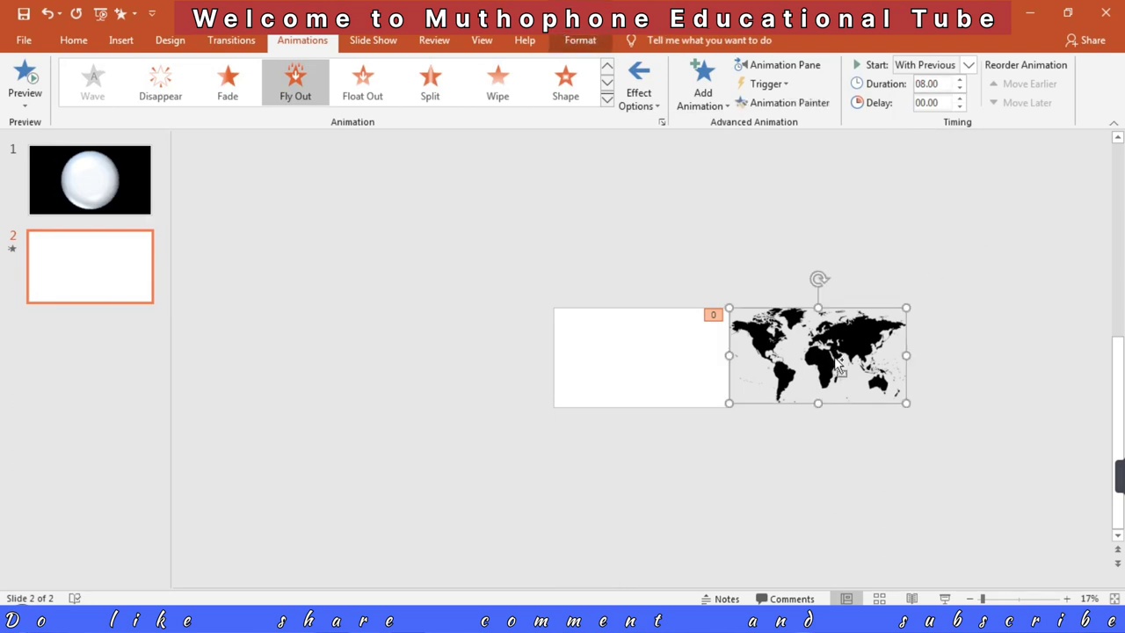
pyautogui.moveTo(838, 365); pyautogui.dragTo(835, 360)
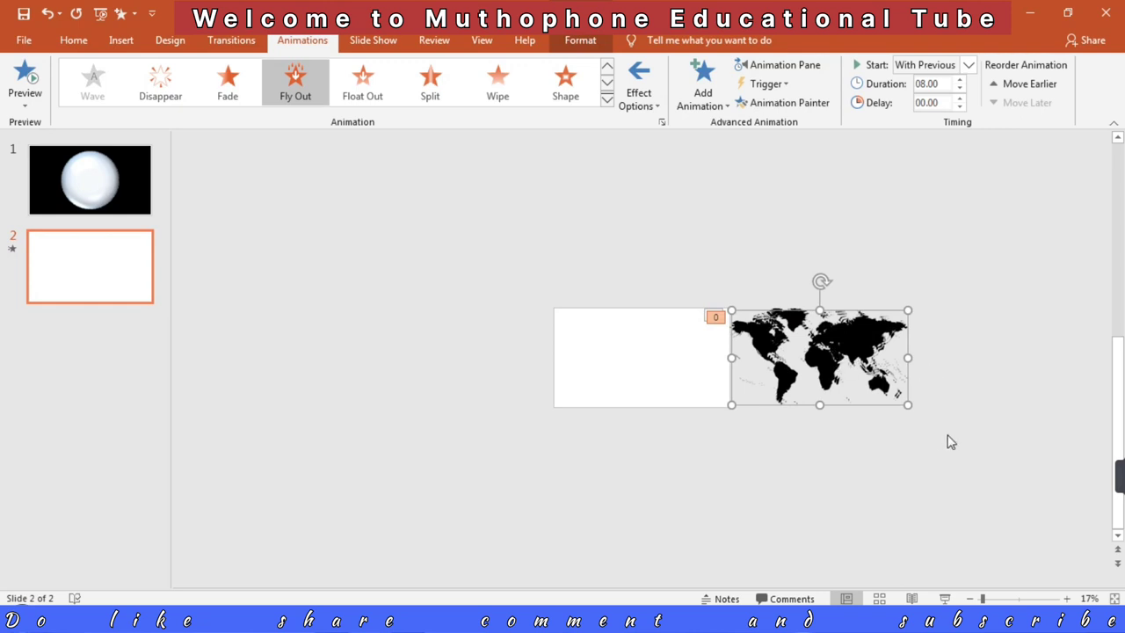
pyautogui.moveTo(940, 435); pyautogui.dragTo(725, 264)
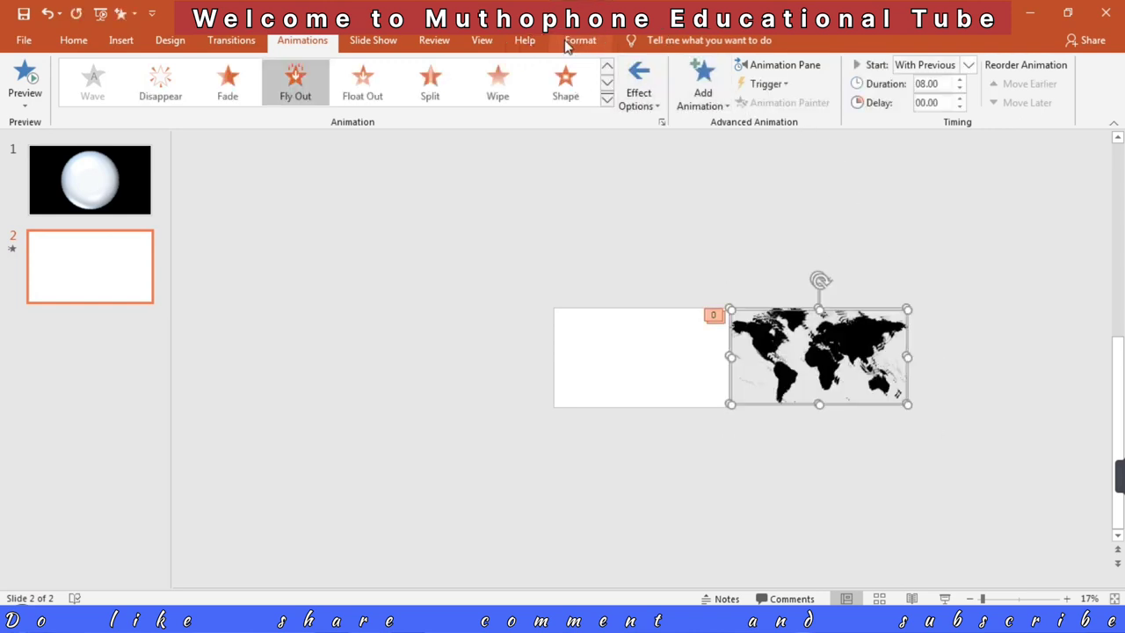
pyautogui.click(579, 41)
pyautogui.click(895, 66)
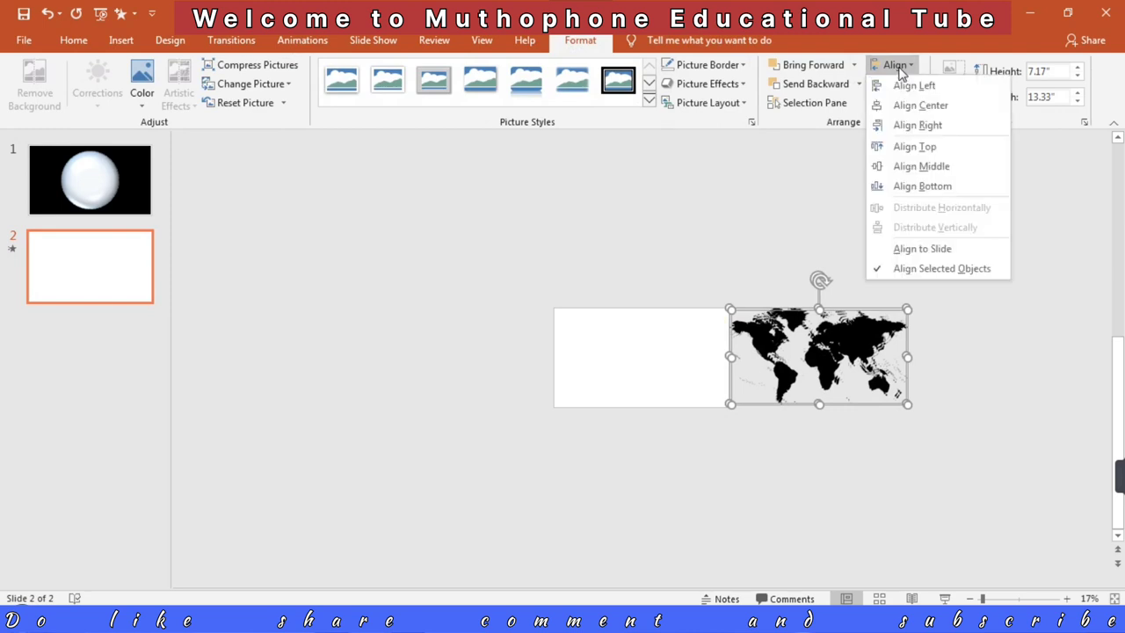
pyautogui.click(912, 84)
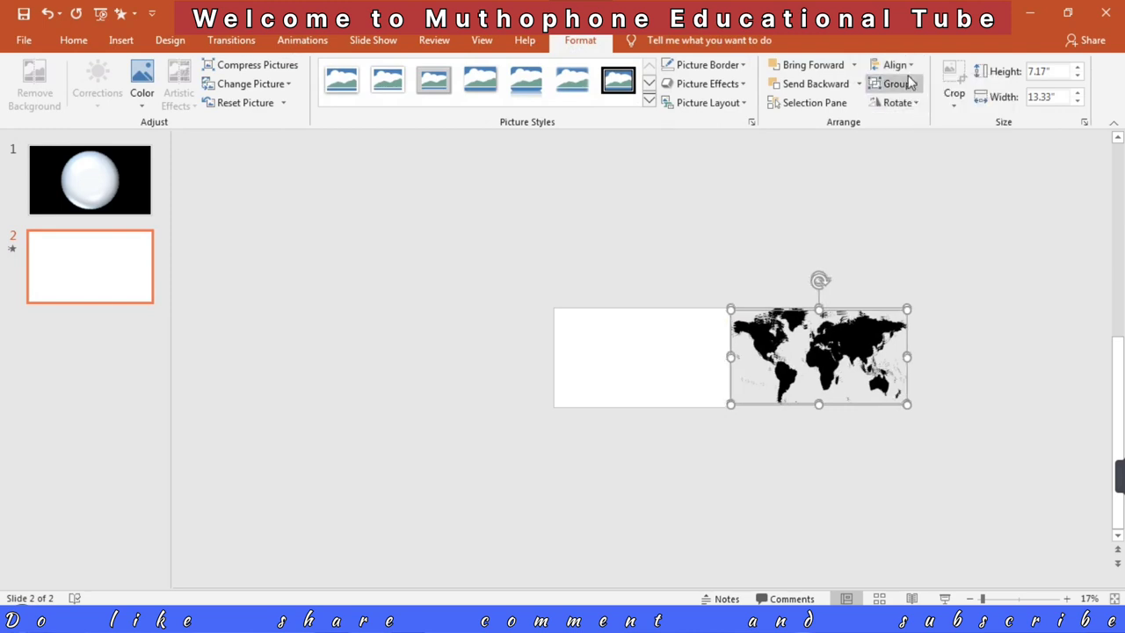
pyautogui.click(906, 67)
pyautogui.click(930, 174)
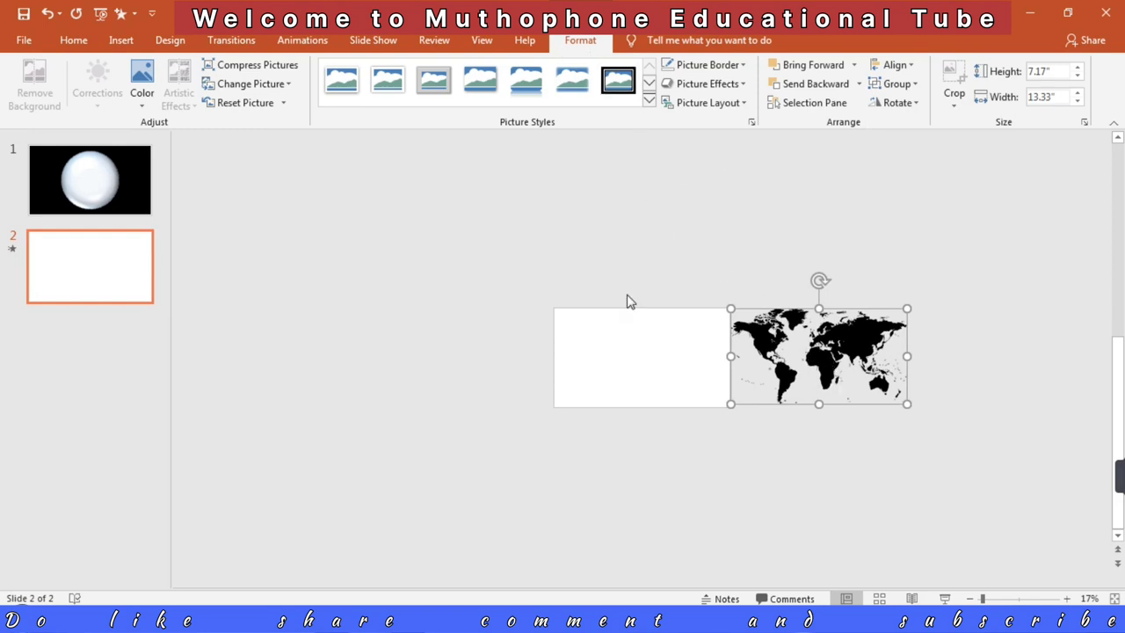
# Step: Set the Fly Out animations of both map copies to a 4-second delay and repeat Until End of Slide
pyautogui.click(301, 41)
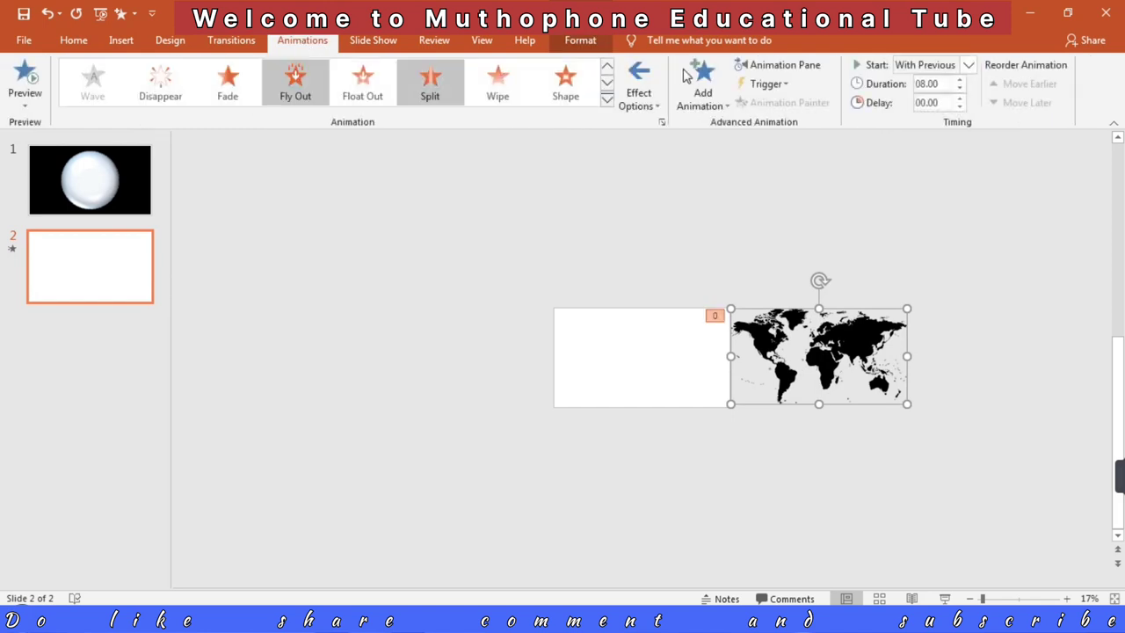
pyautogui.click(773, 68)
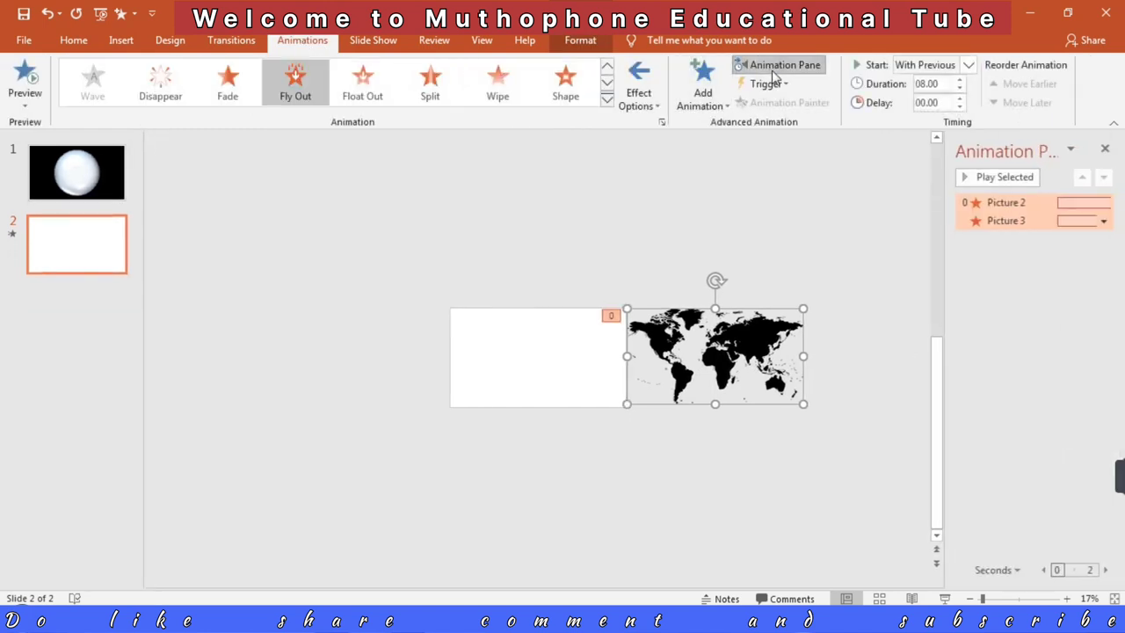
pyautogui.click(1104, 221)
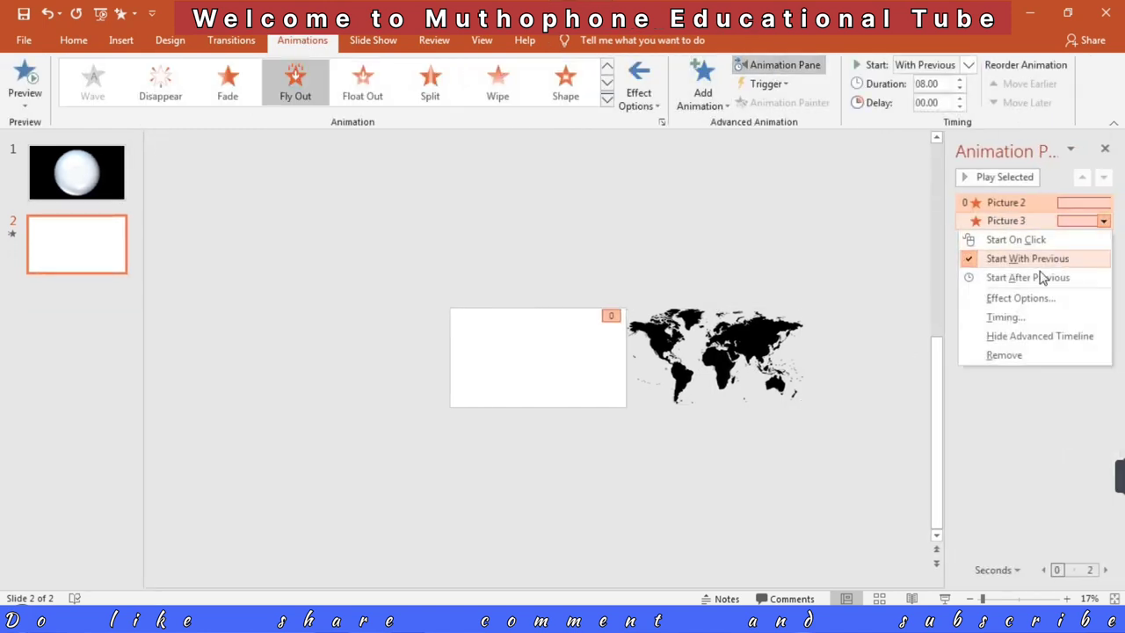
pyautogui.click(1012, 318)
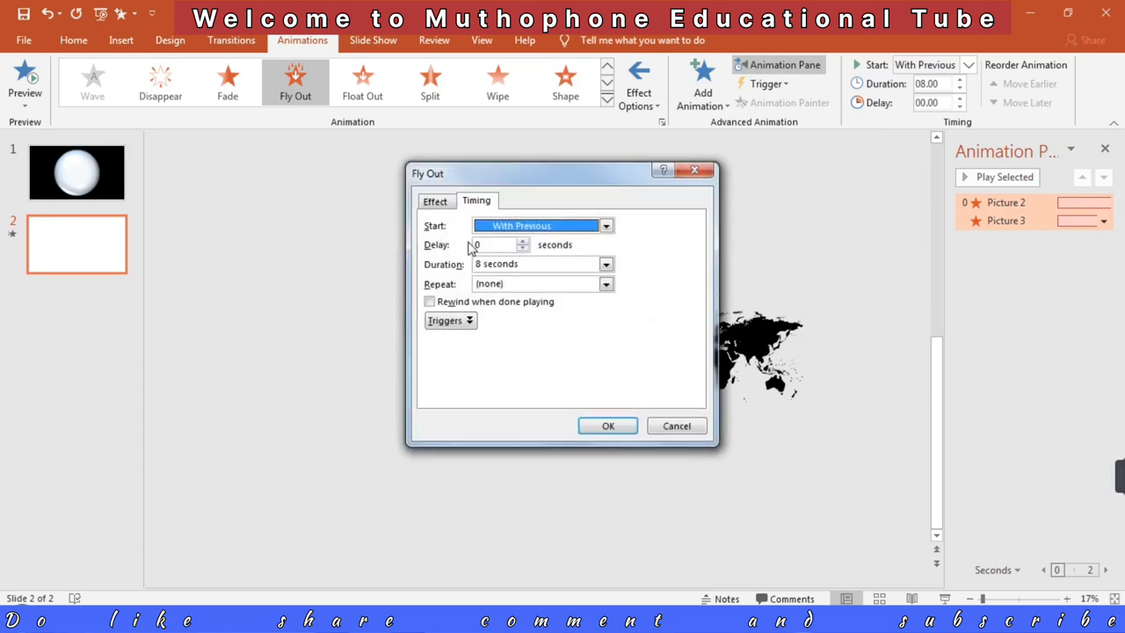
pyautogui.click(481, 245)
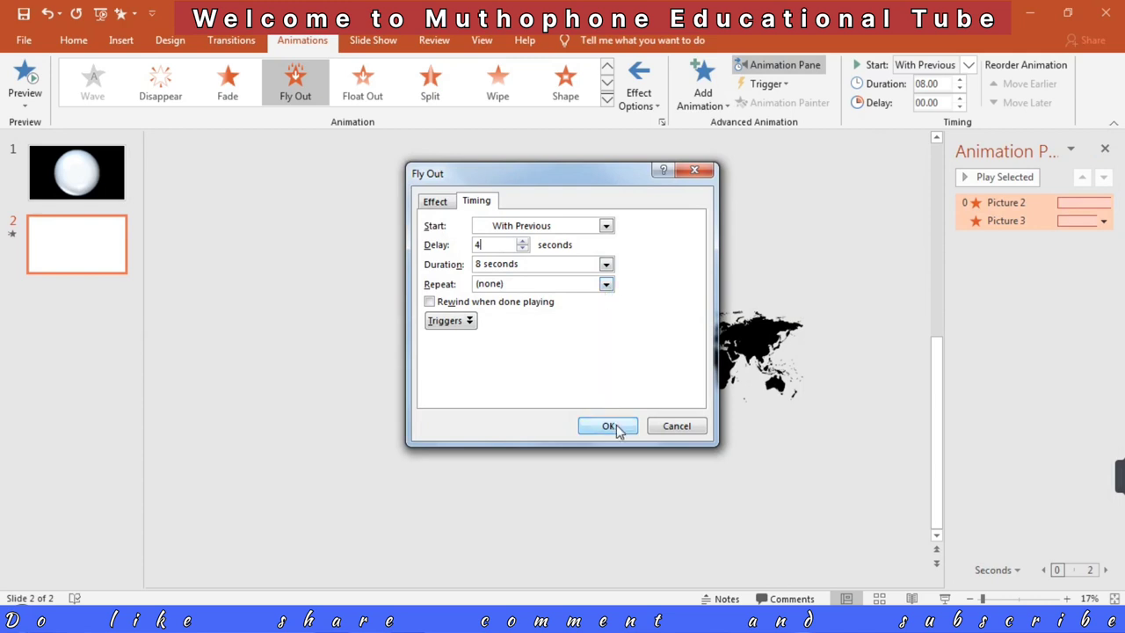
pyautogui.click(606, 284)
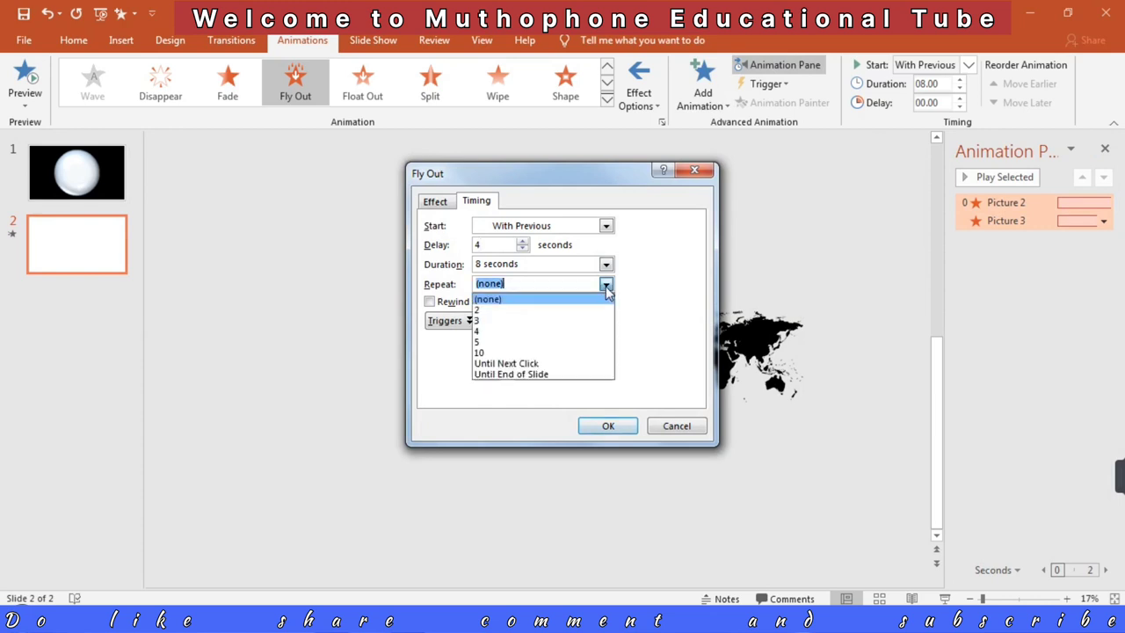
pyautogui.click(562, 374)
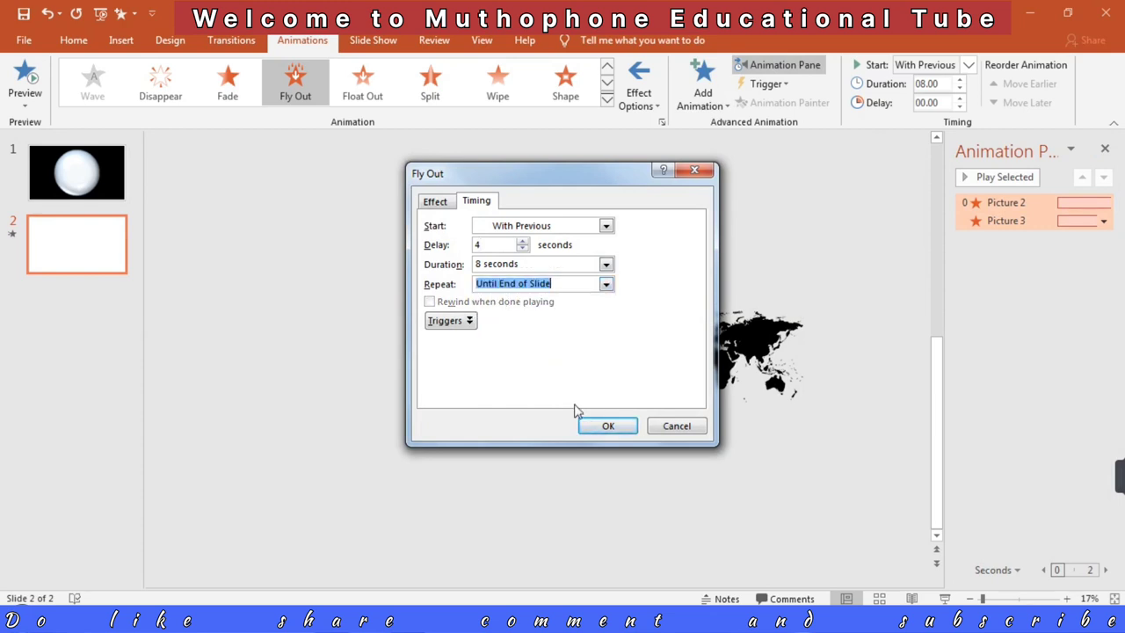
pyautogui.click(608, 428)
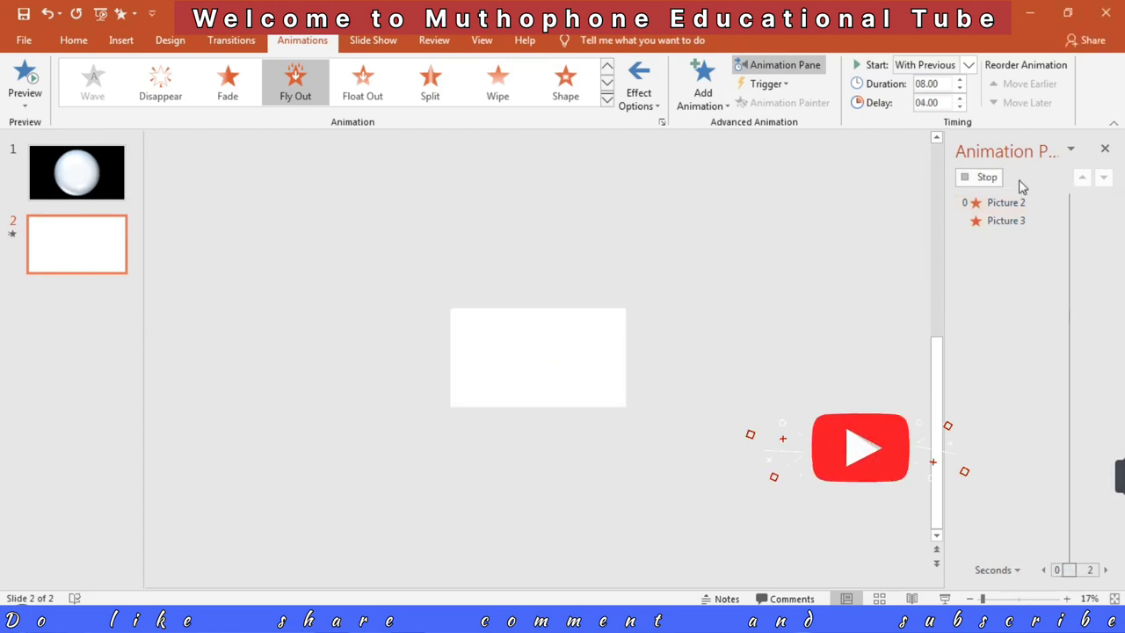
# Step: Review the Fly Out timing settings of Picture 2 and Picture 3
pyautogui.click(997, 203)
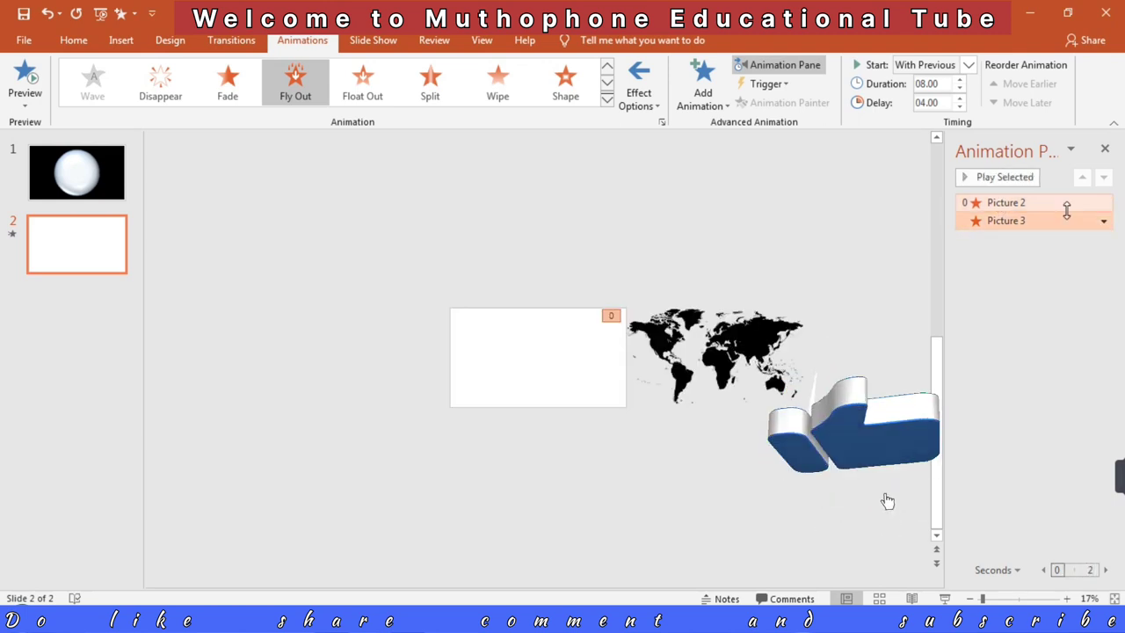
pyautogui.click(1103, 203)
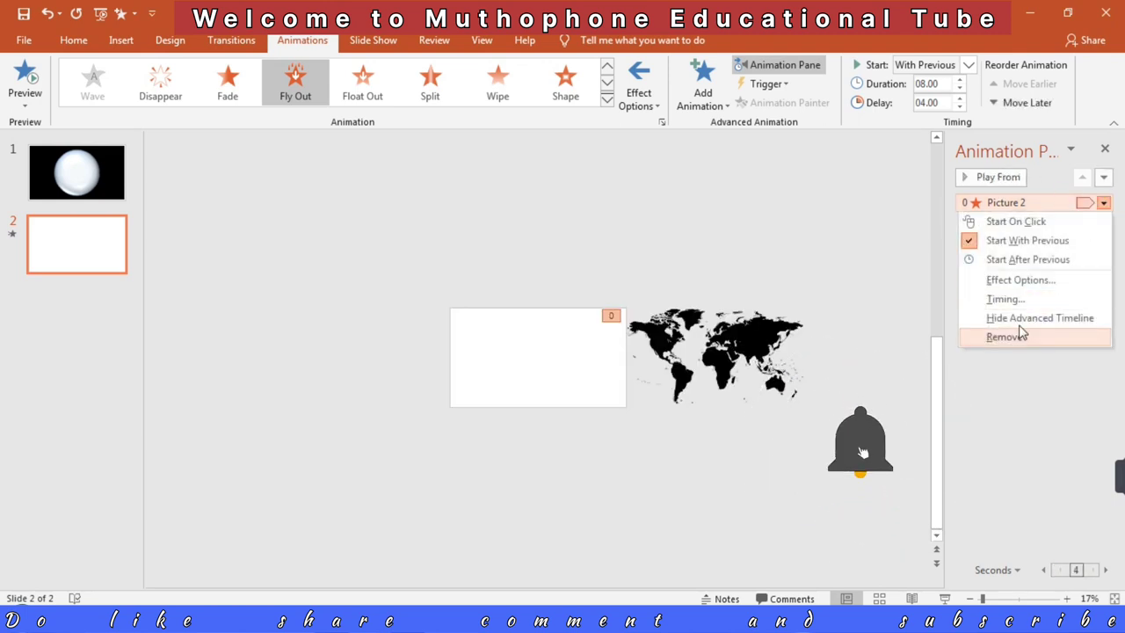
pyautogui.click(1018, 301)
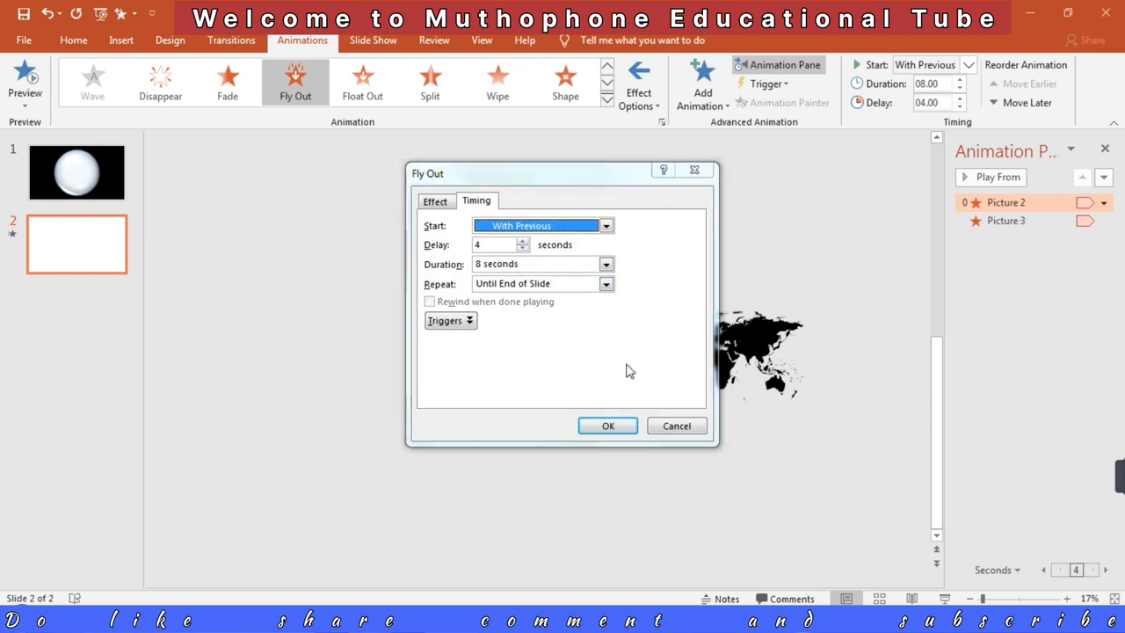
pyautogui.click(608, 426)
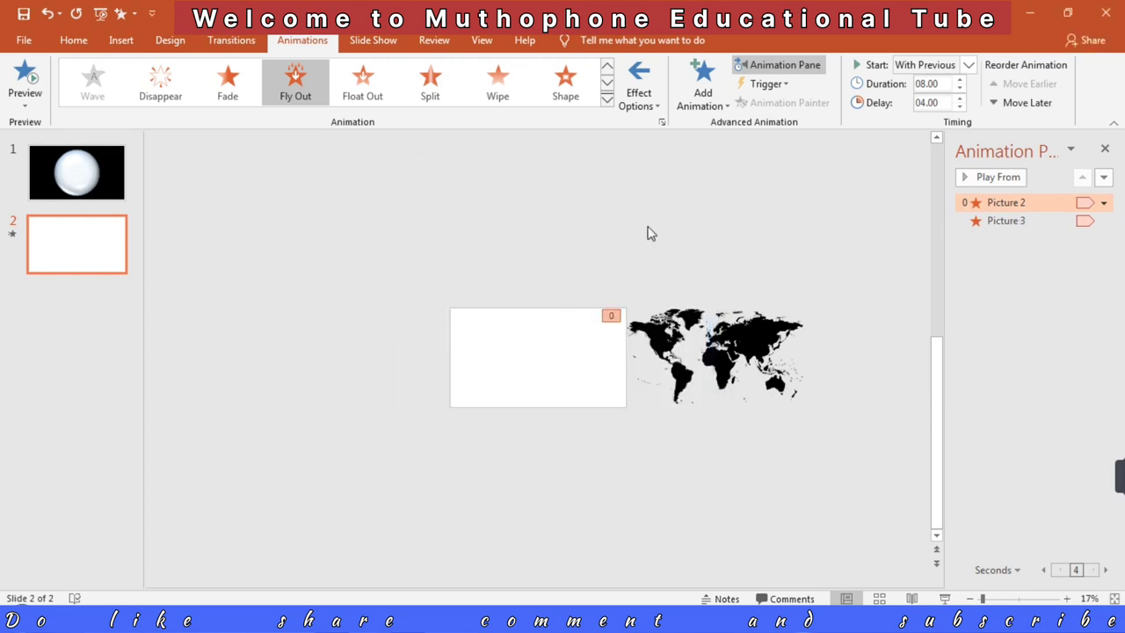
pyautogui.click(1008, 221)
pyautogui.click(1104, 221)
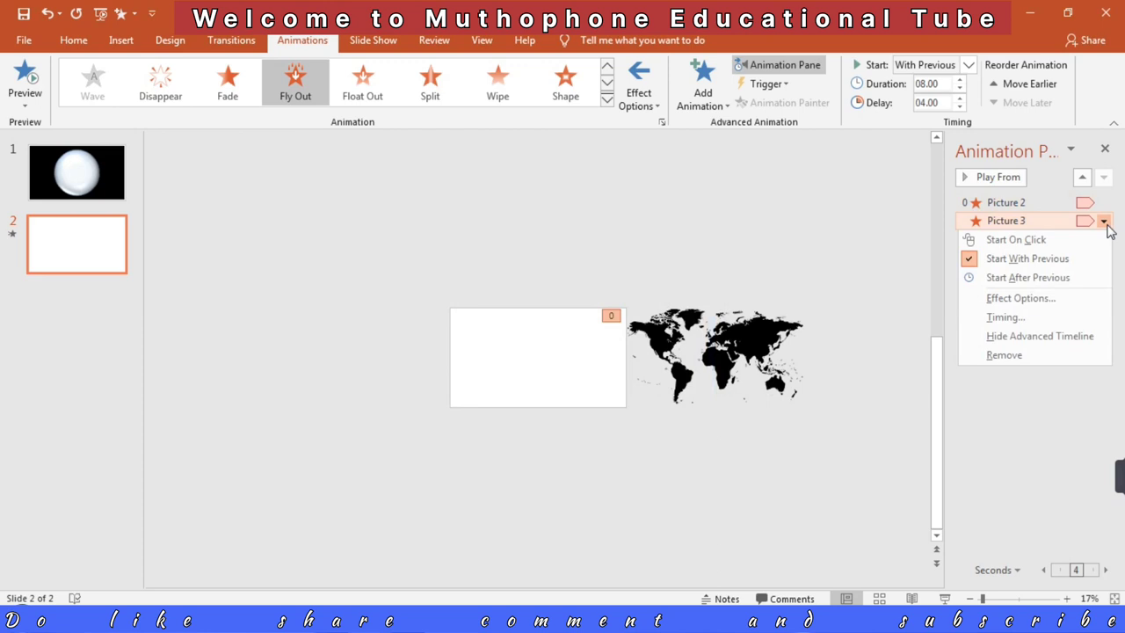
pyautogui.click(1028, 322)
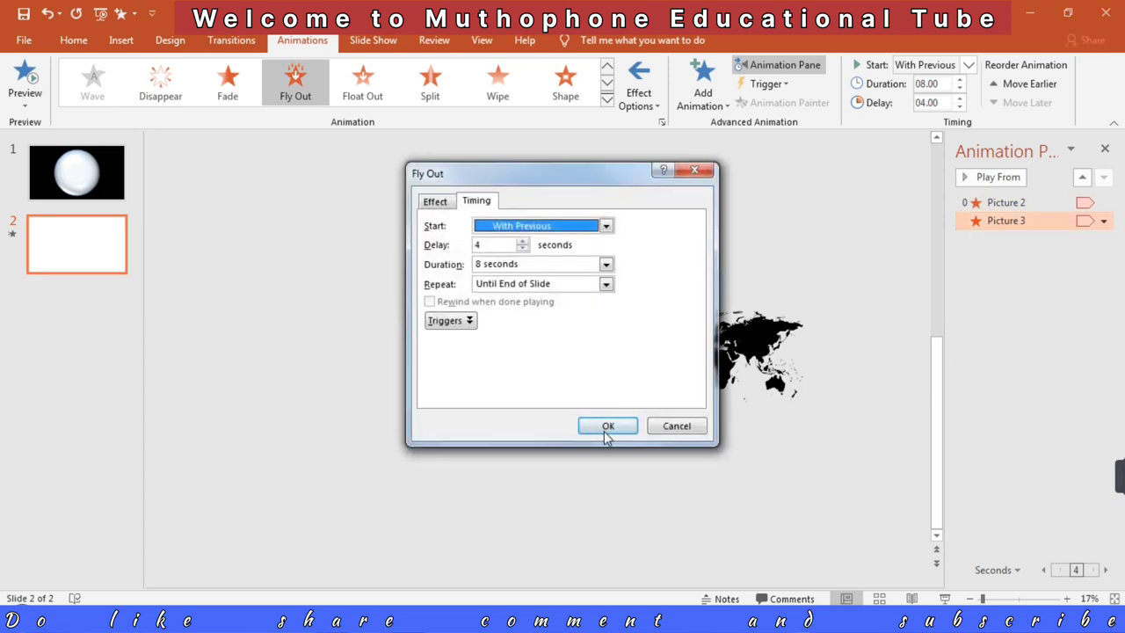
pyautogui.click(605, 428)
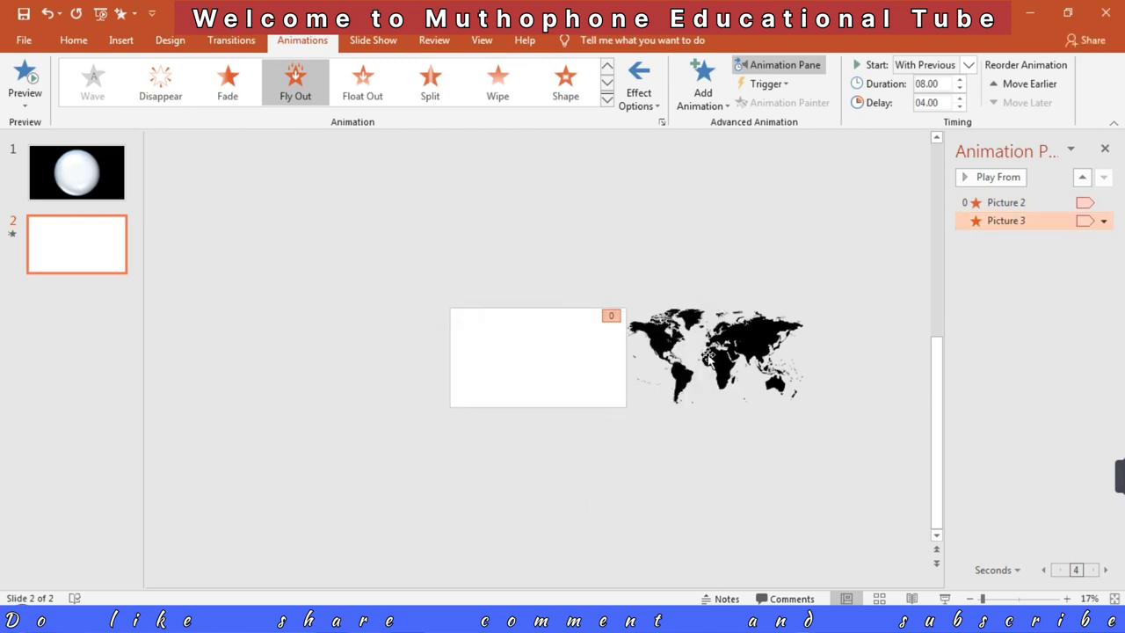
# Step: Duplicate both stacked world maps together and place the copies just outside the slide's left edge, level with the originals
pyautogui.keyDown('shift'); pyautogui.click(987, 203); pyautogui.keyUp('shift')
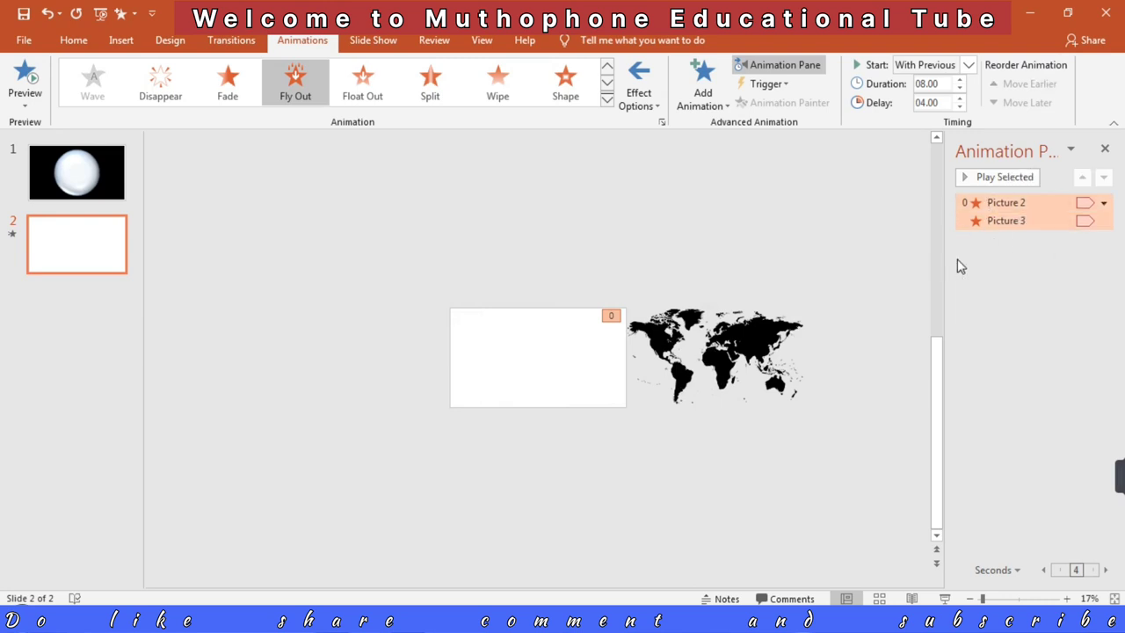
pyautogui.click(754, 362)
pyautogui.moveTo(859, 456); pyautogui.dragTo(622, 286)
pyautogui.hotkey('ctrl', 'd')
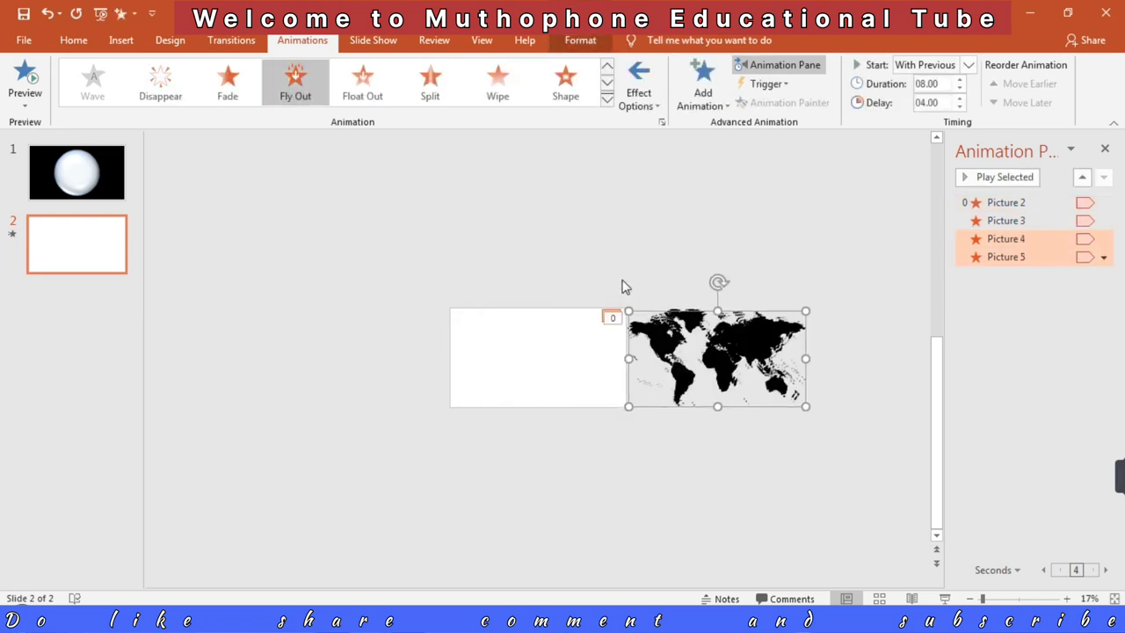
pyautogui.moveTo(726, 355); pyautogui.dragTo(367, 359)
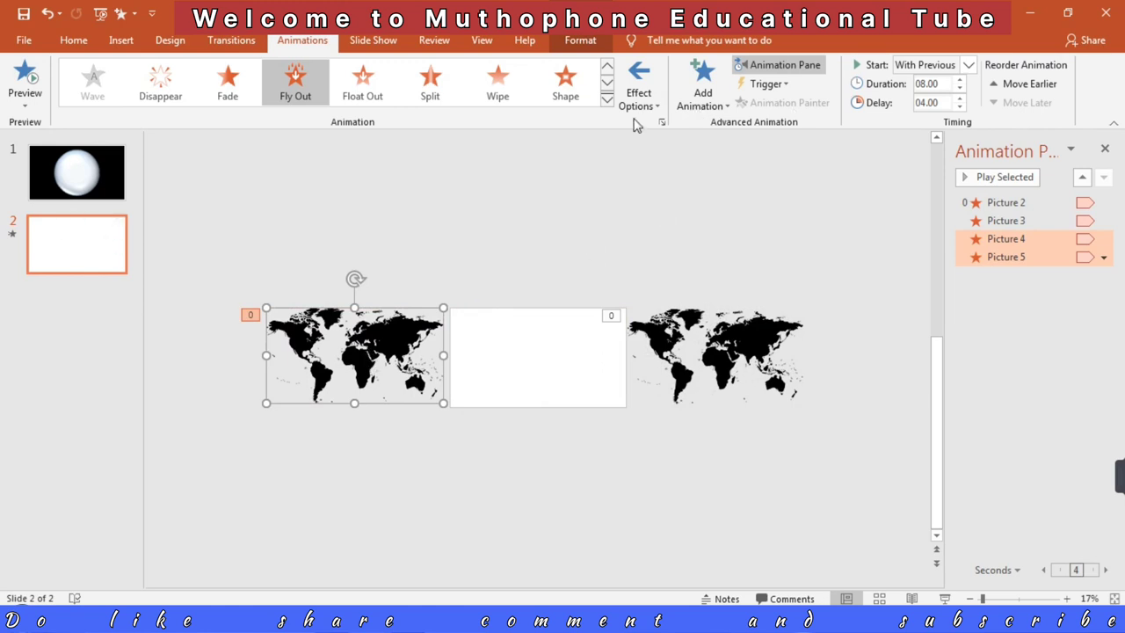
# Step: Flip the two duplicated world maps horizontally
pyautogui.click(580, 41)
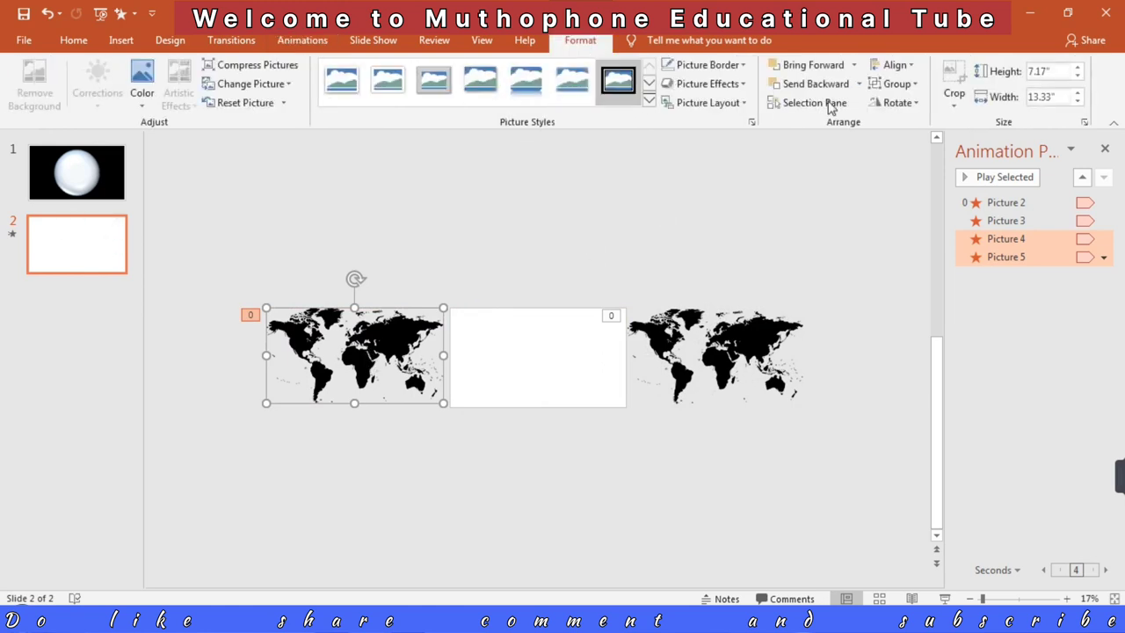
pyautogui.click(890, 103)
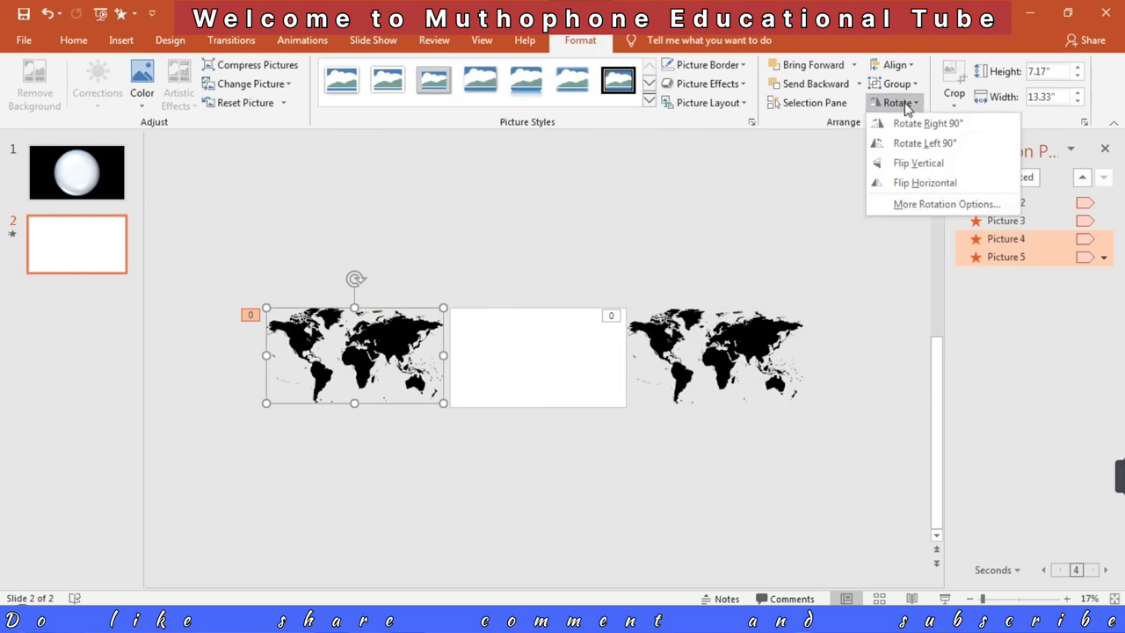
pyautogui.click(925, 183)
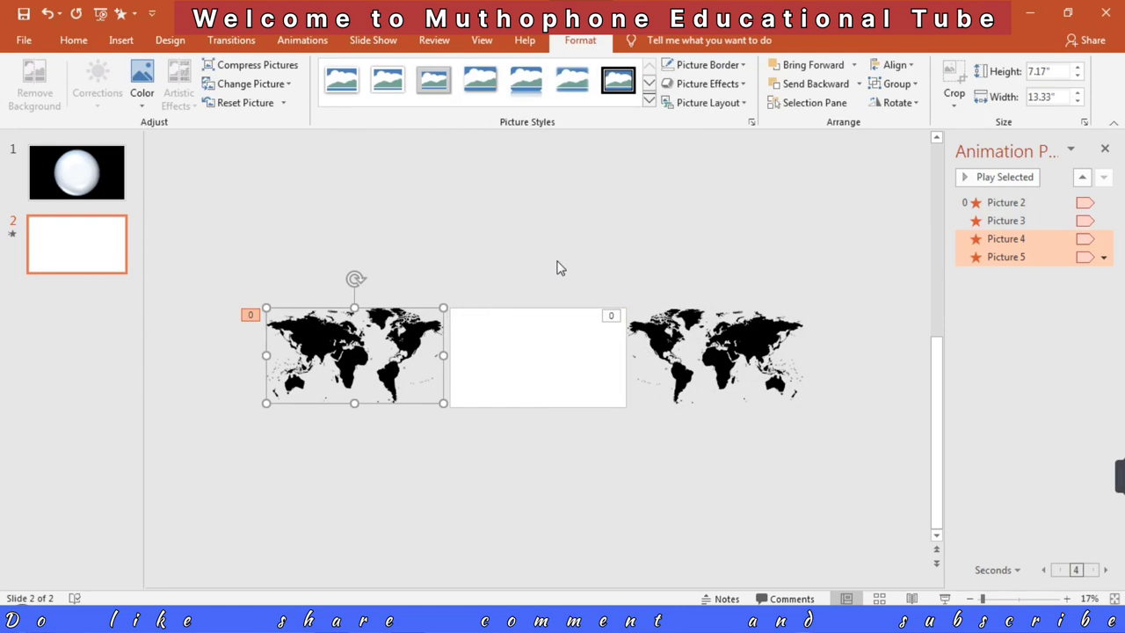
# Step: Set the Fly Out direction of Picture 4 and Picture 5 to the right
pyautogui.click(1104, 256)
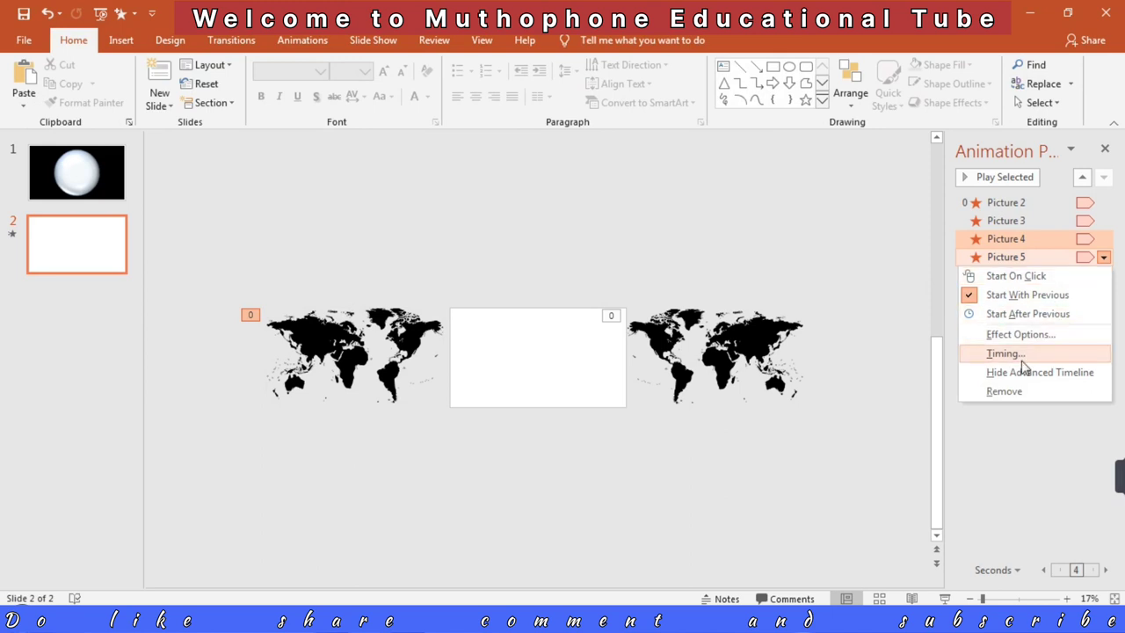
pyautogui.click(890, 467)
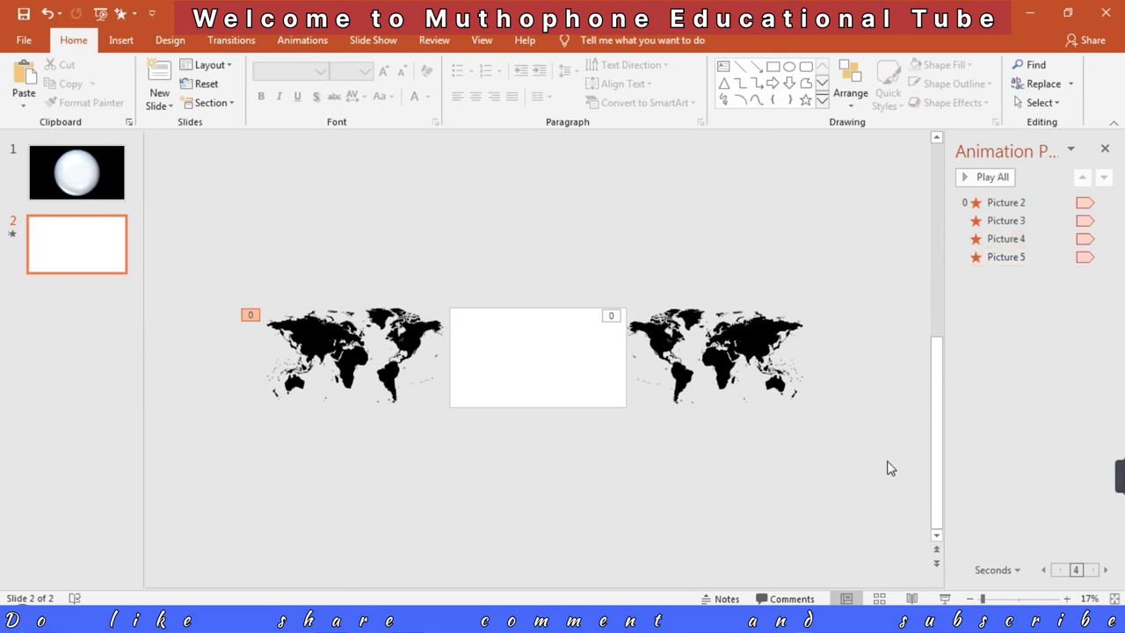
pyautogui.click(360, 345)
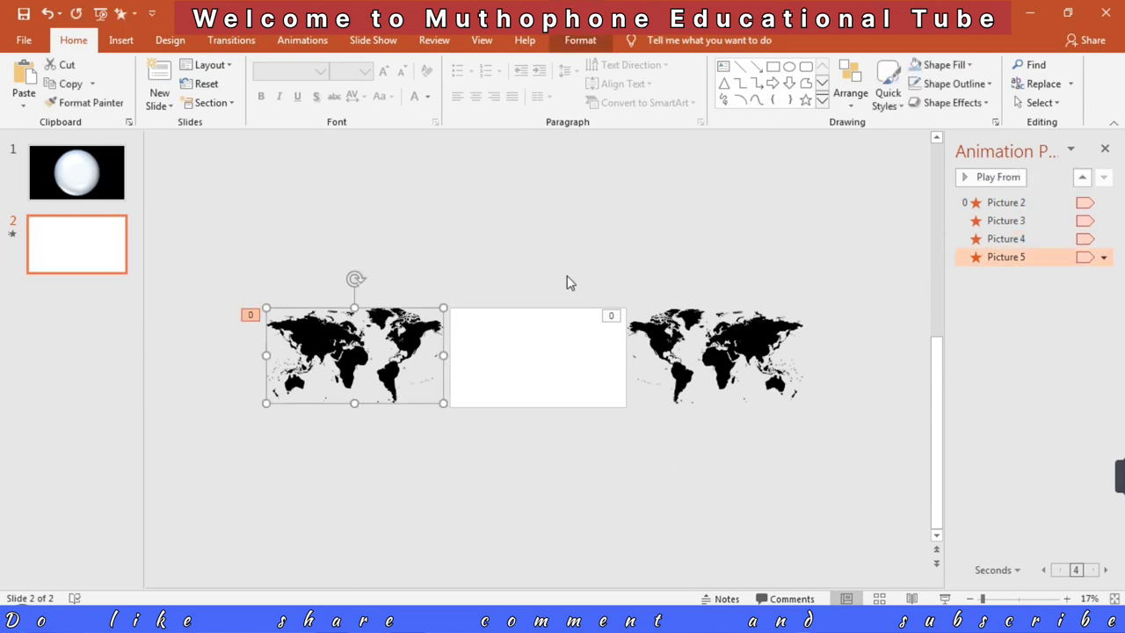
pyautogui.keyDown('ctrl'); pyautogui.click(1011, 239); pyautogui.keyUp('ctrl')
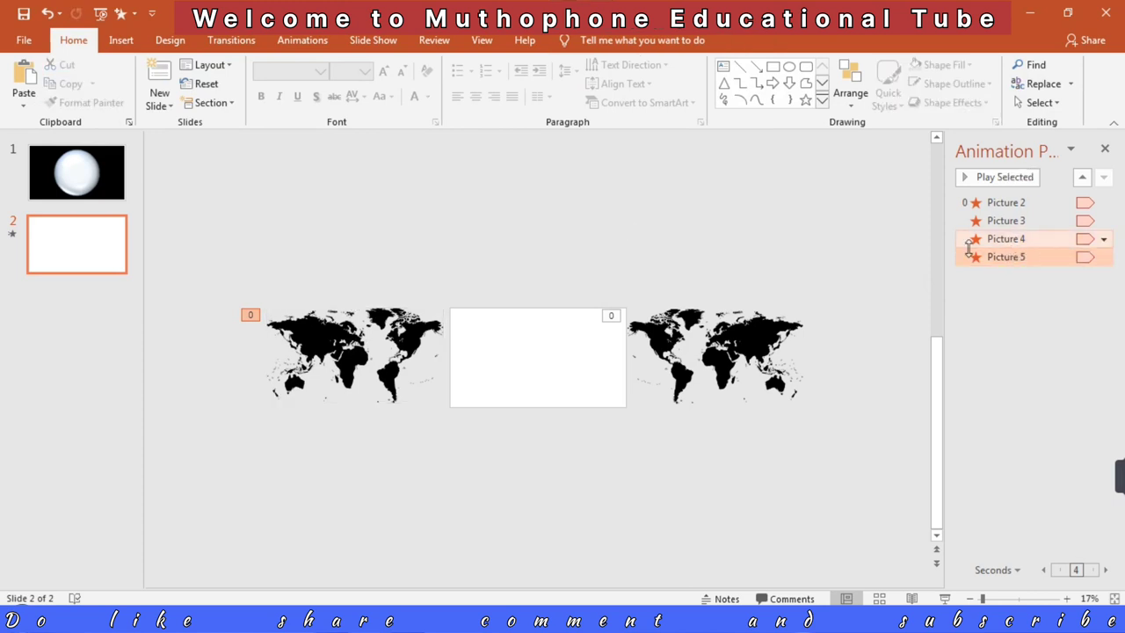
pyautogui.click(308, 41)
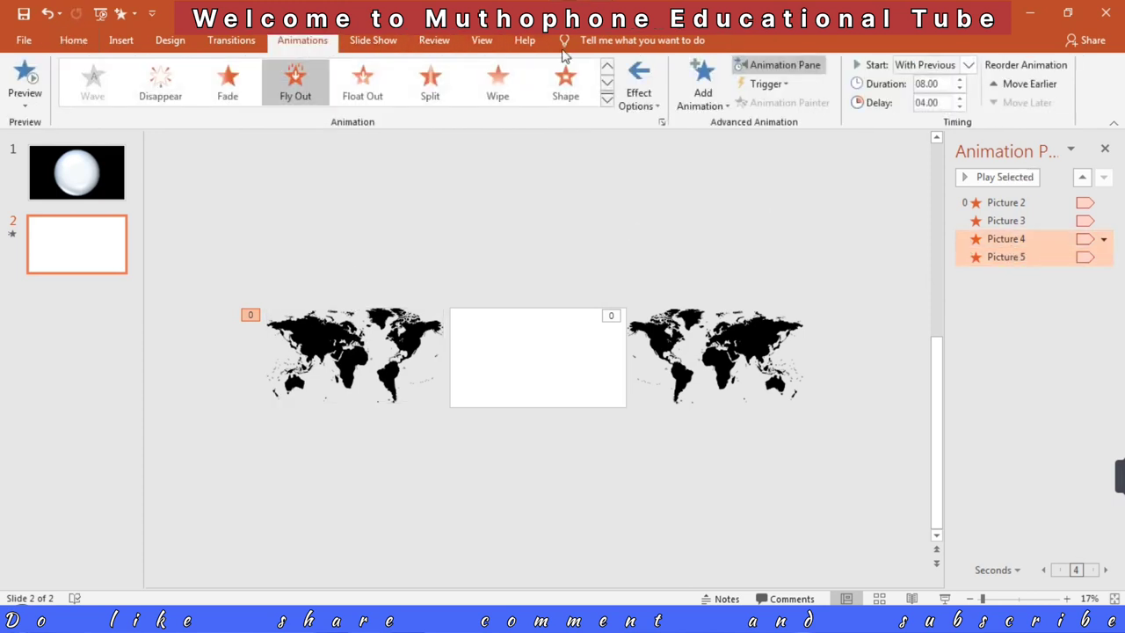
pyautogui.click(653, 107)
pyautogui.click(667, 366)
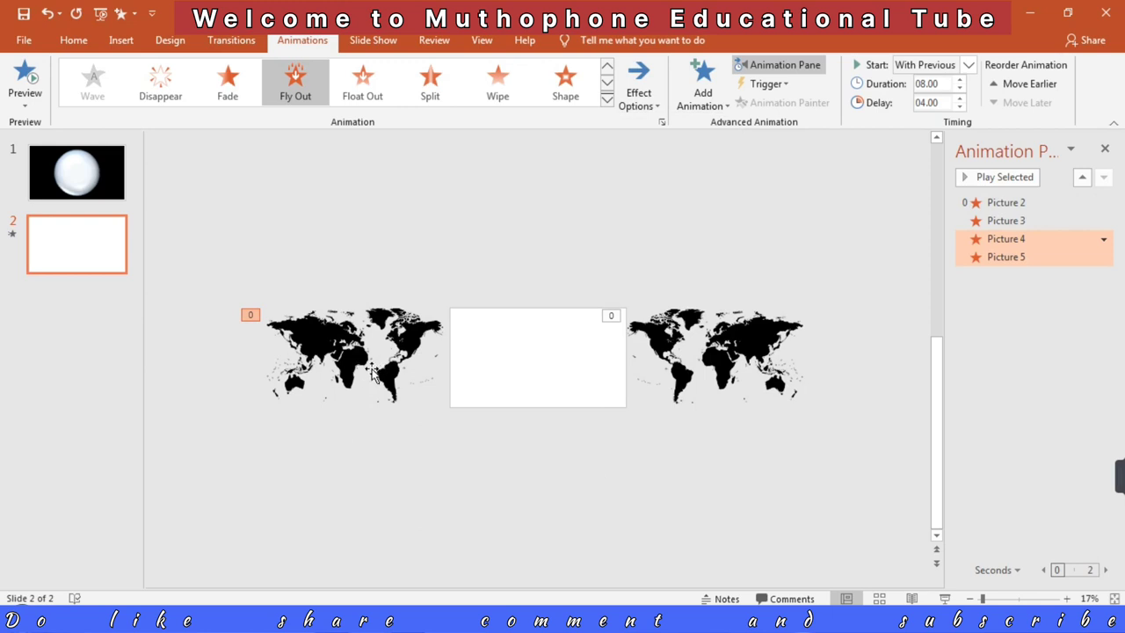
# Step: Apply the pale grey artistic effect to the front flipped map and send that map to the back
pyautogui.click(344, 359)
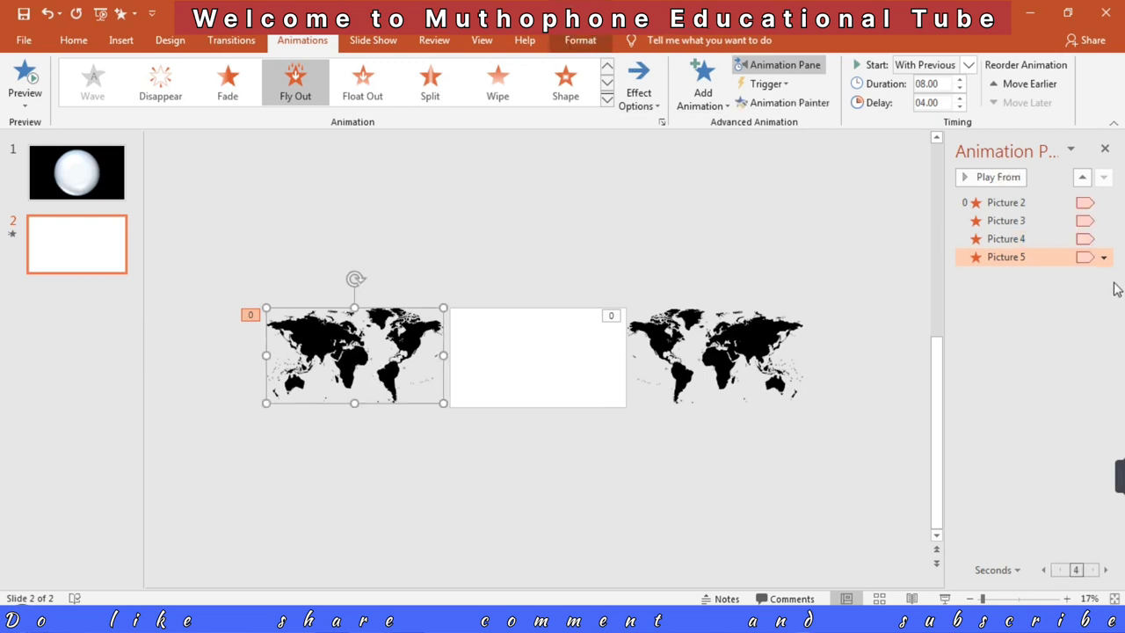
pyautogui.click(577, 41)
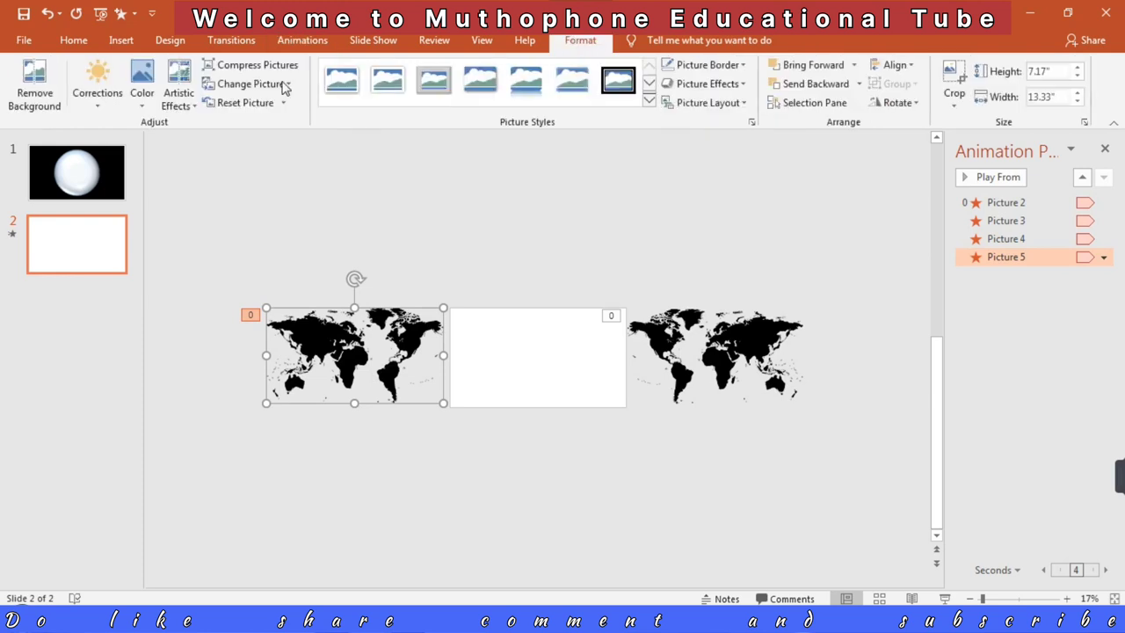
pyautogui.click(195, 105)
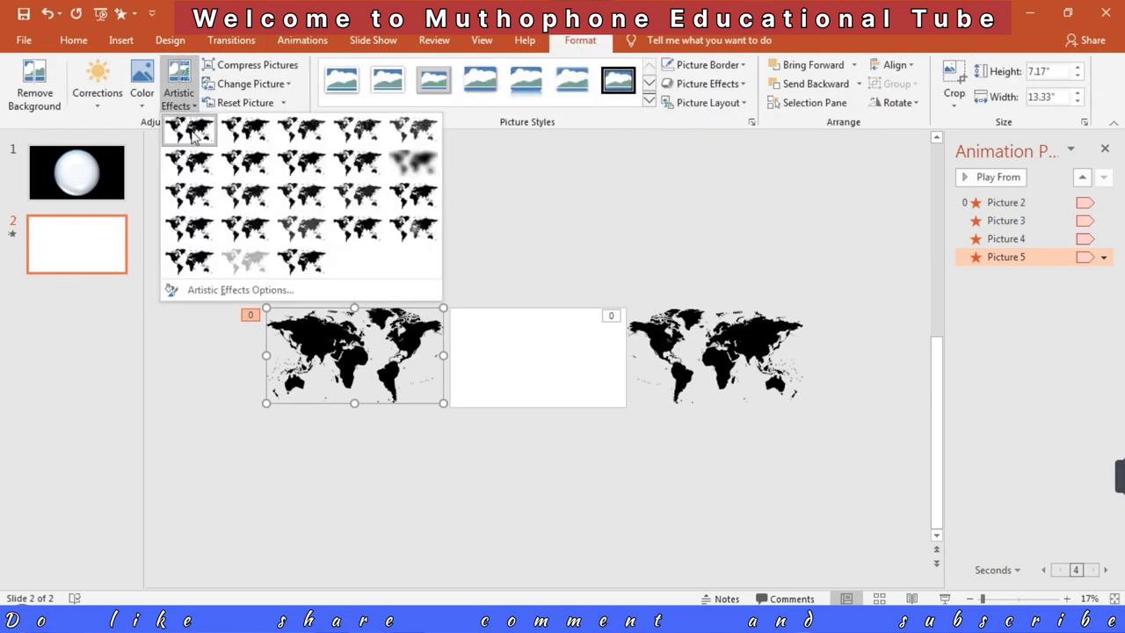
pyautogui.click(244, 266)
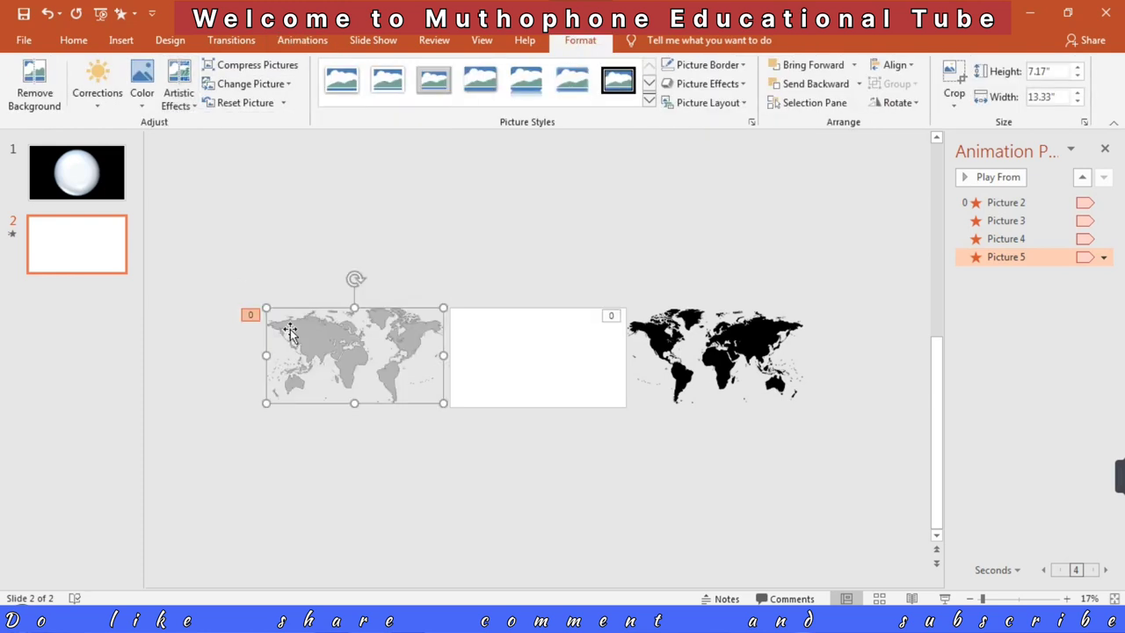
pyautogui.rightClick(316, 347)
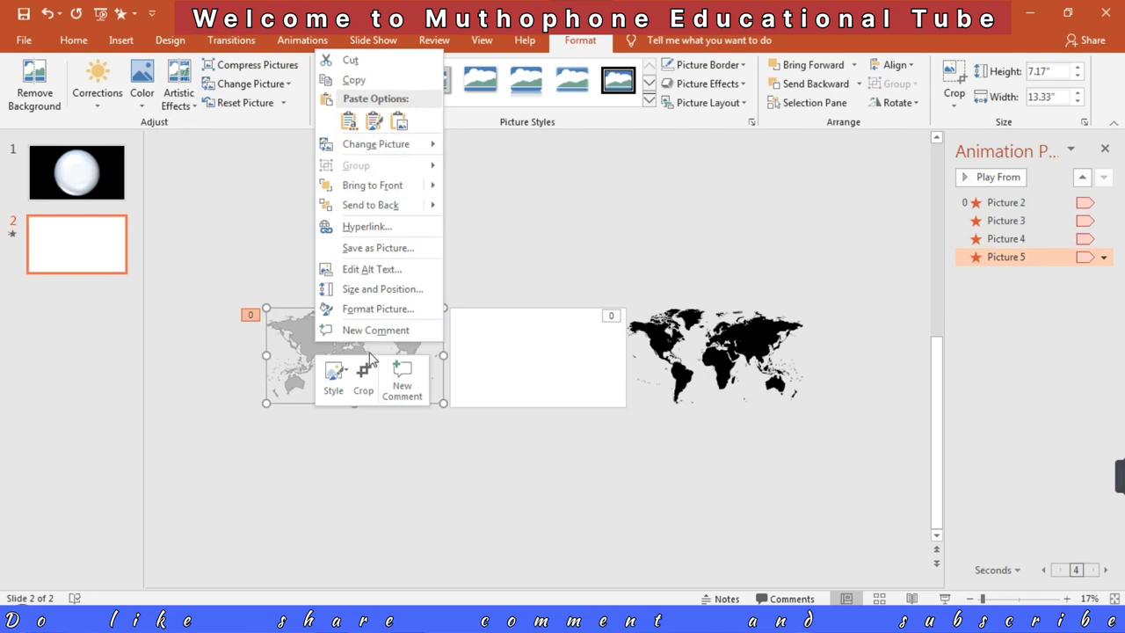
pyautogui.click(380, 211)
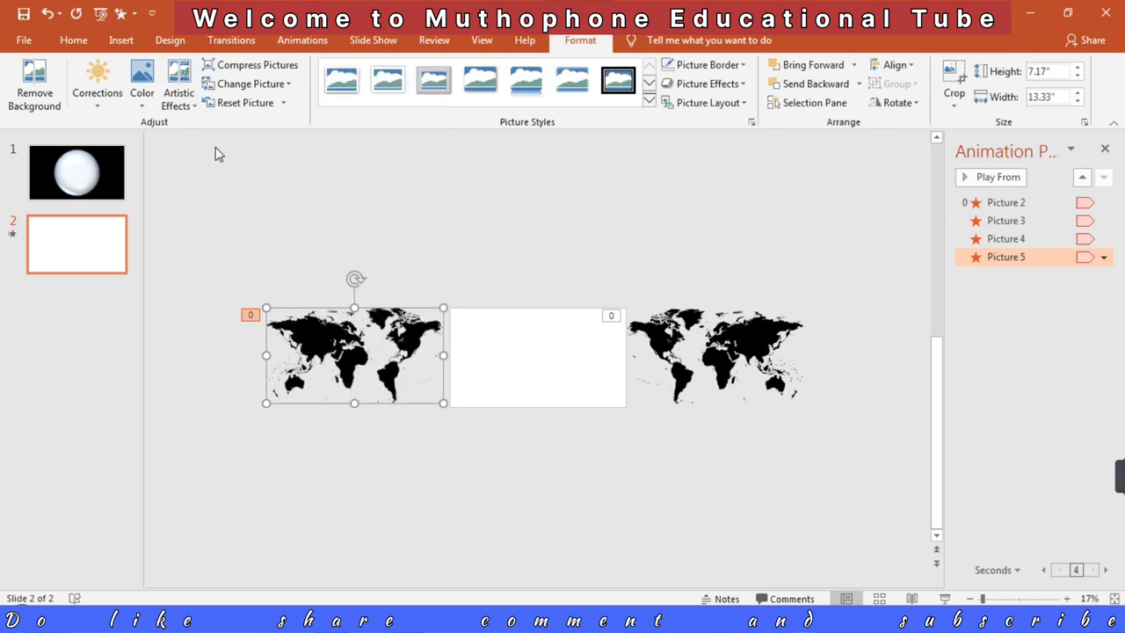
# Step: Apply the same pale grey artistic effect to the other flipped map, Picture 4
pyautogui.click(192, 110)
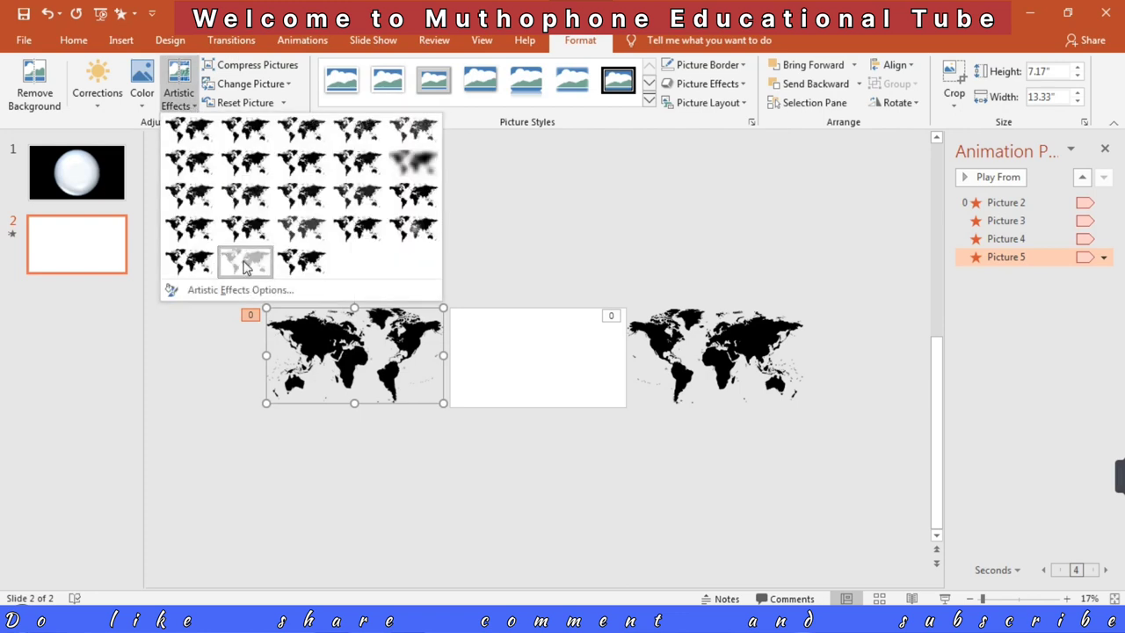
pyautogui.click(246, 268)
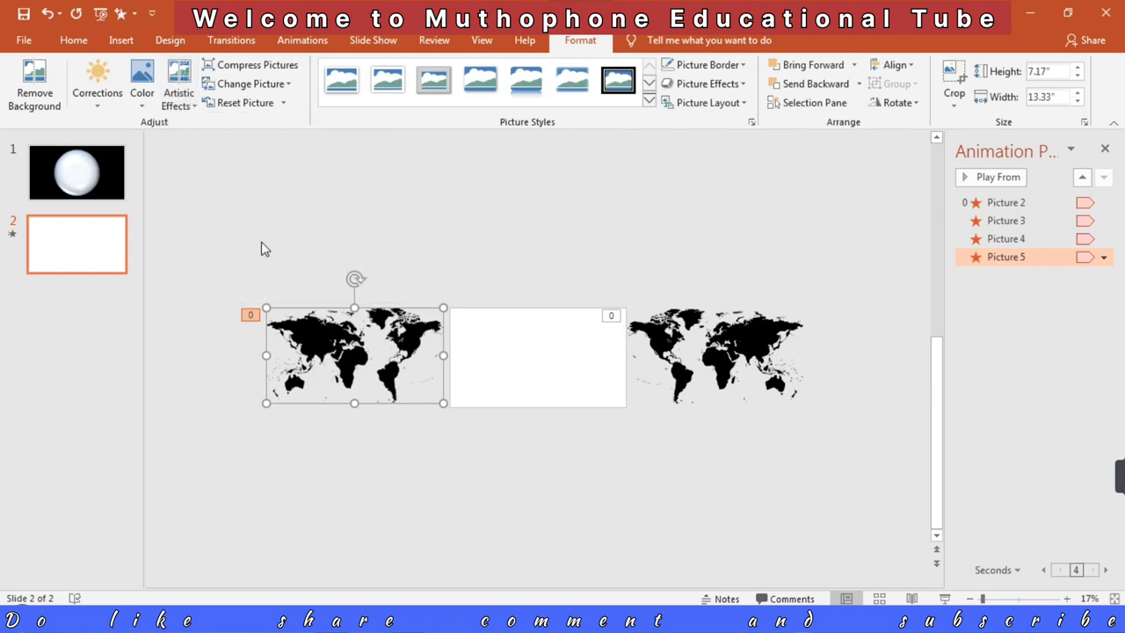
pyautogui.click(312, 348)
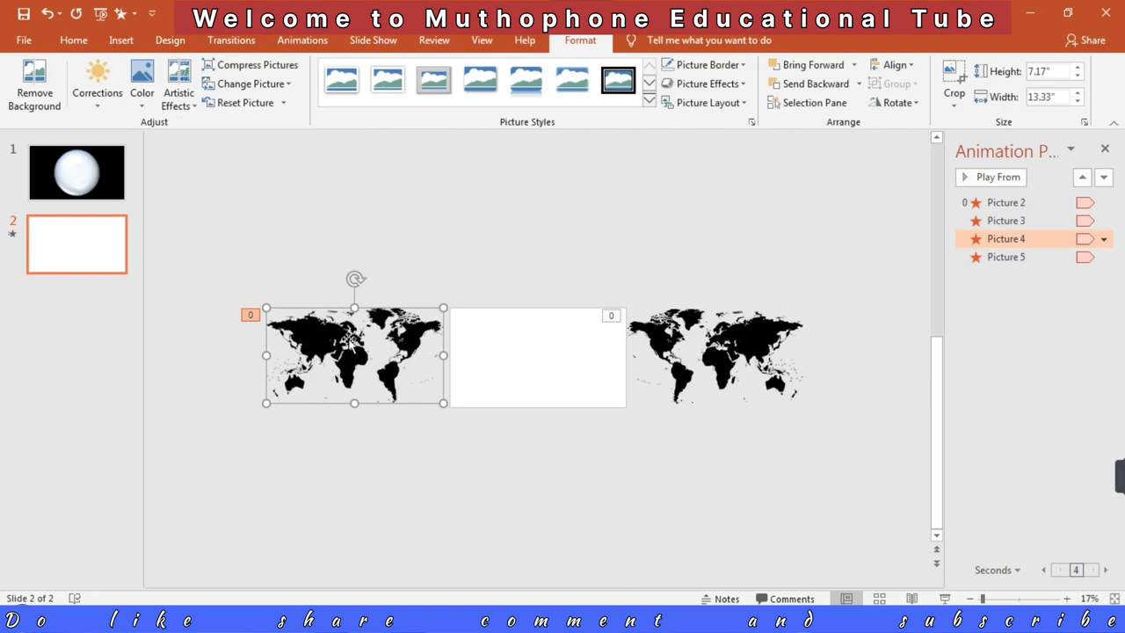
pyautogui.click(189, 104)
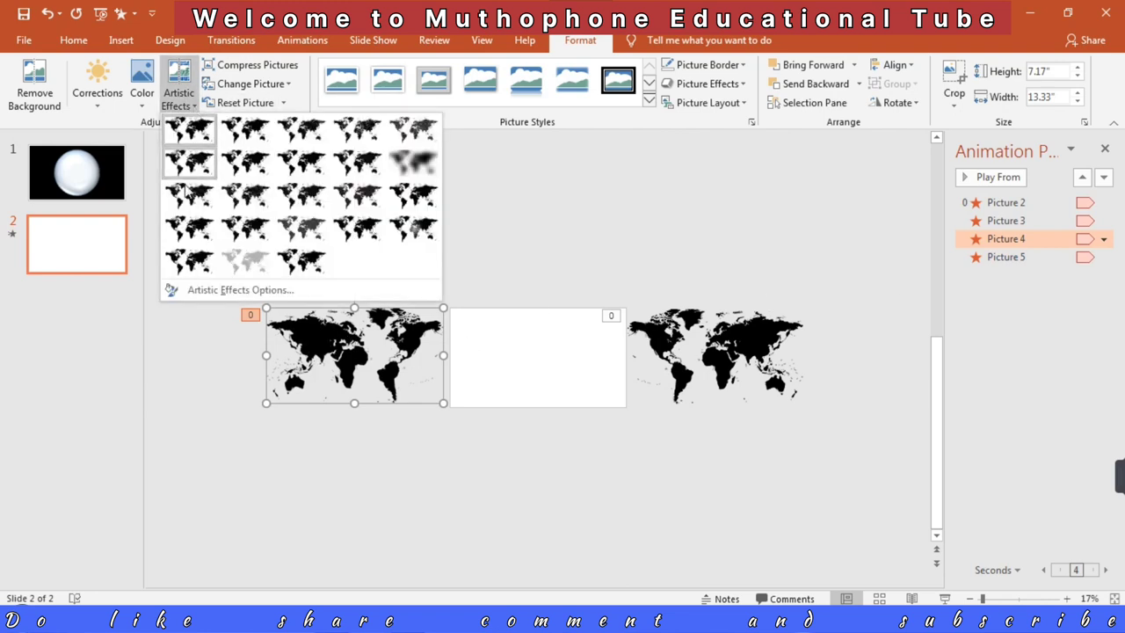
pyautogui.click(245, 263)
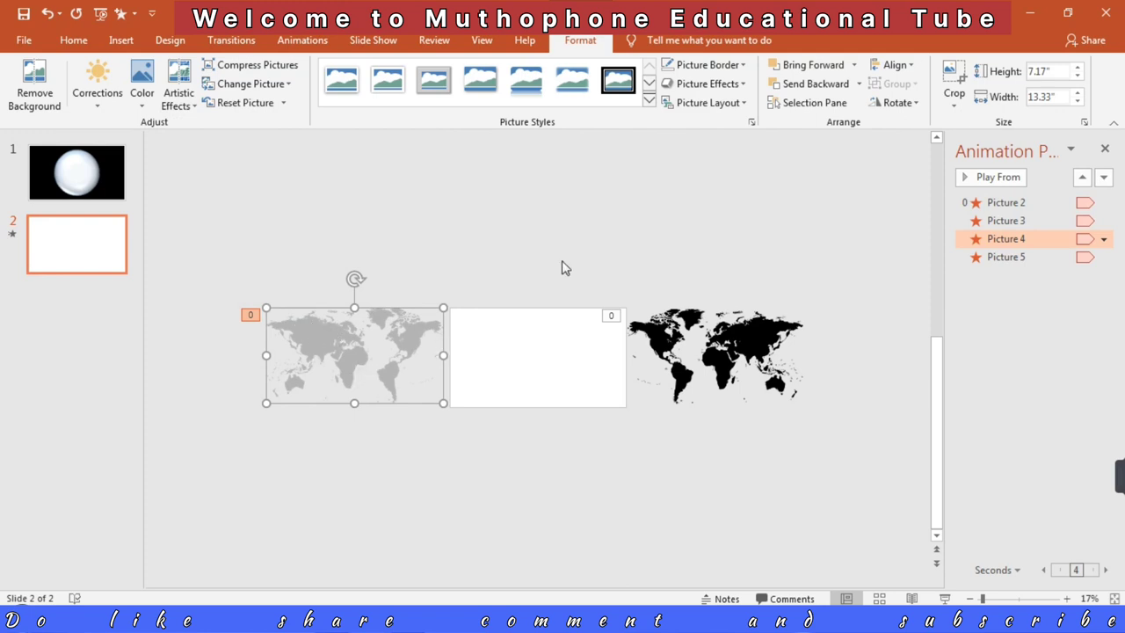
# Step: Set the delay of Picture 2's Fly Out animation to 0 seconds
pyautogui.click(1018, 203)
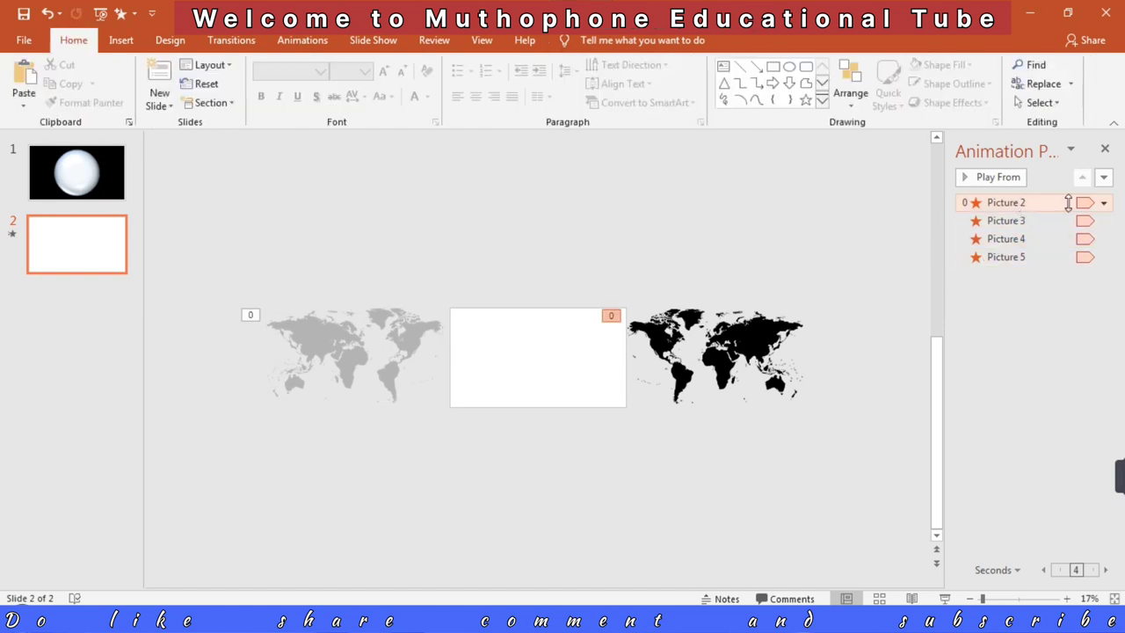
pyautogui.click(1105, 203)
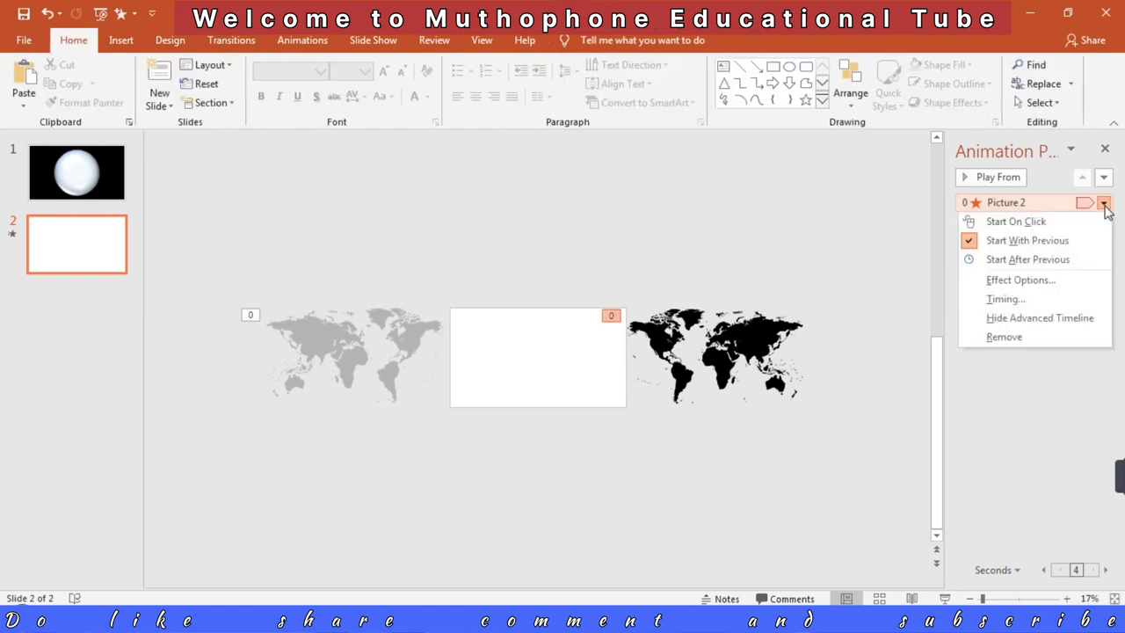
pyautogui.click(1027, 297)
pyautogui.click(523, 248)
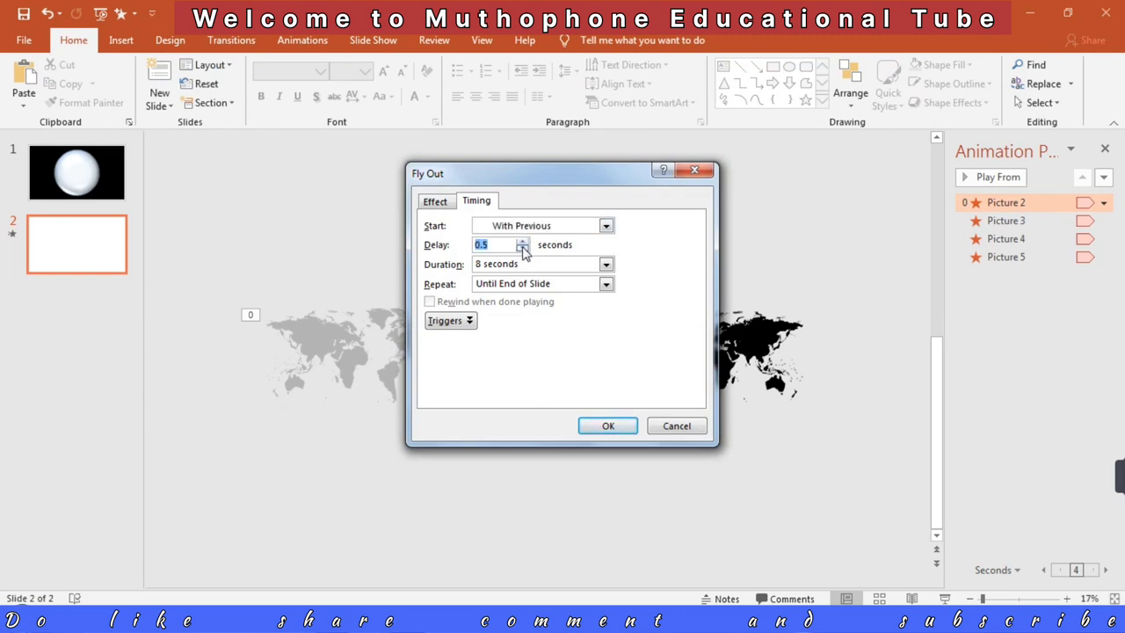
pyautogui.click(606, 427)
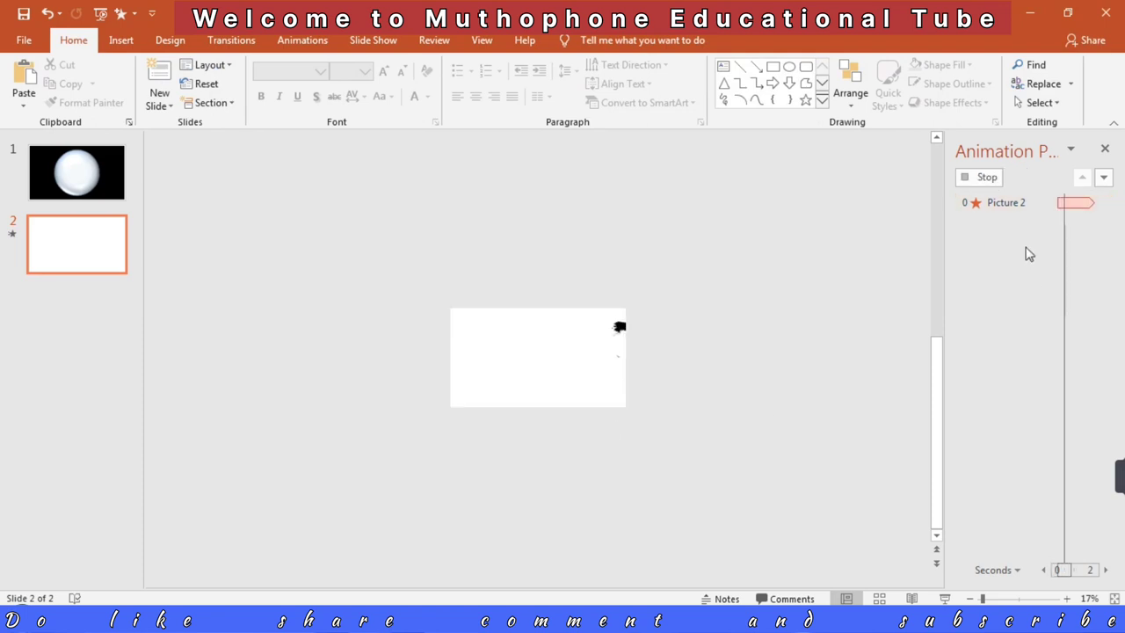
# Step: Set the delay of Picture 4's Fly Out animation to 0 seconds and preview the slide full screen
pyautogui.click(1111, 243)
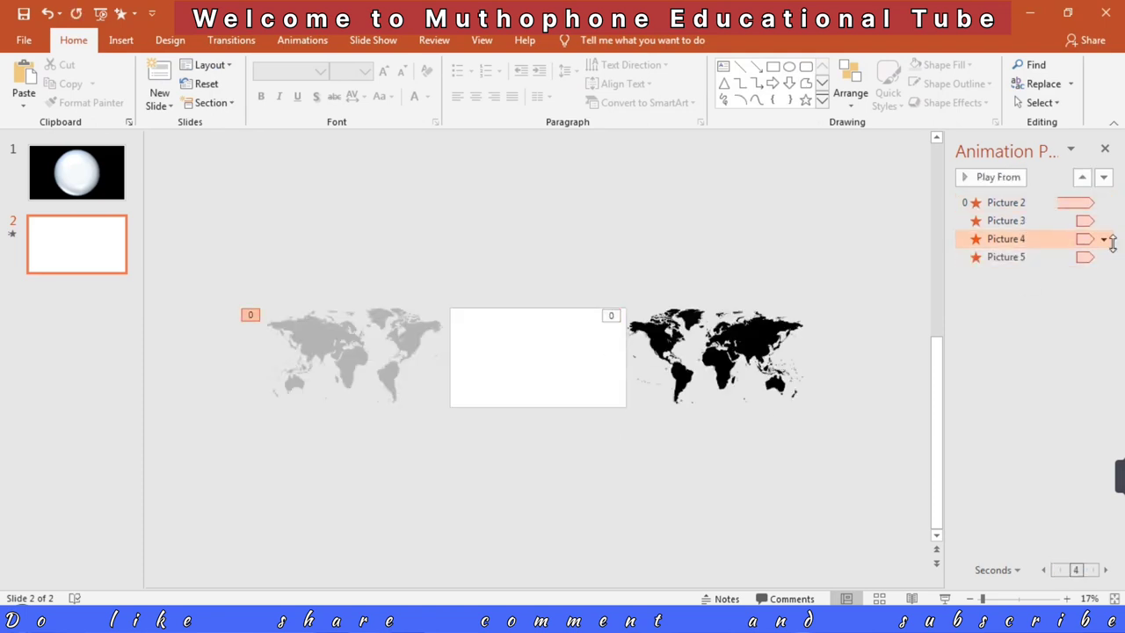
pyautogui.click(1104, 240)
pyautogui.click(1028, 335)
pyautogui.click(522, 250)
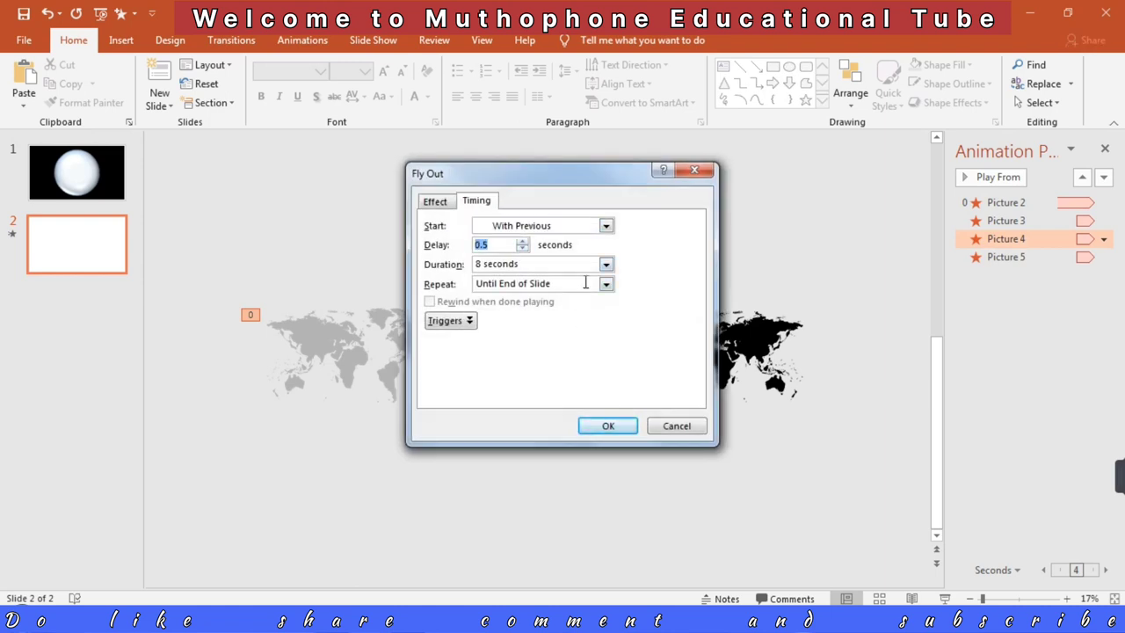
pyautogui.click(523, 250)
pyautogui.click(607, 425)
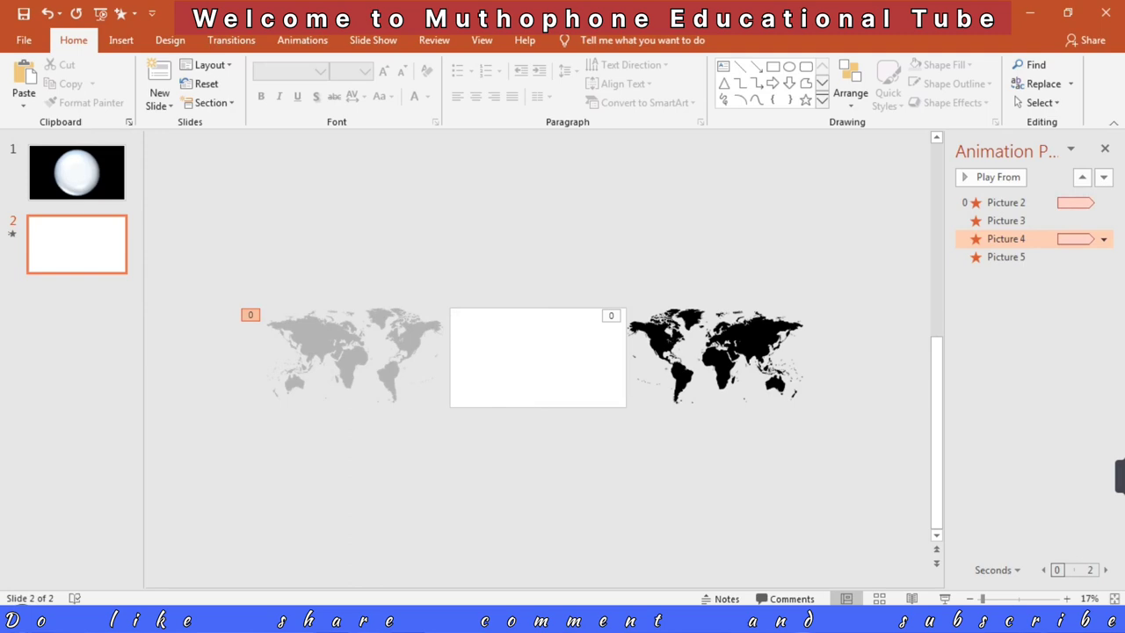
pyautogui.click(945, 599)
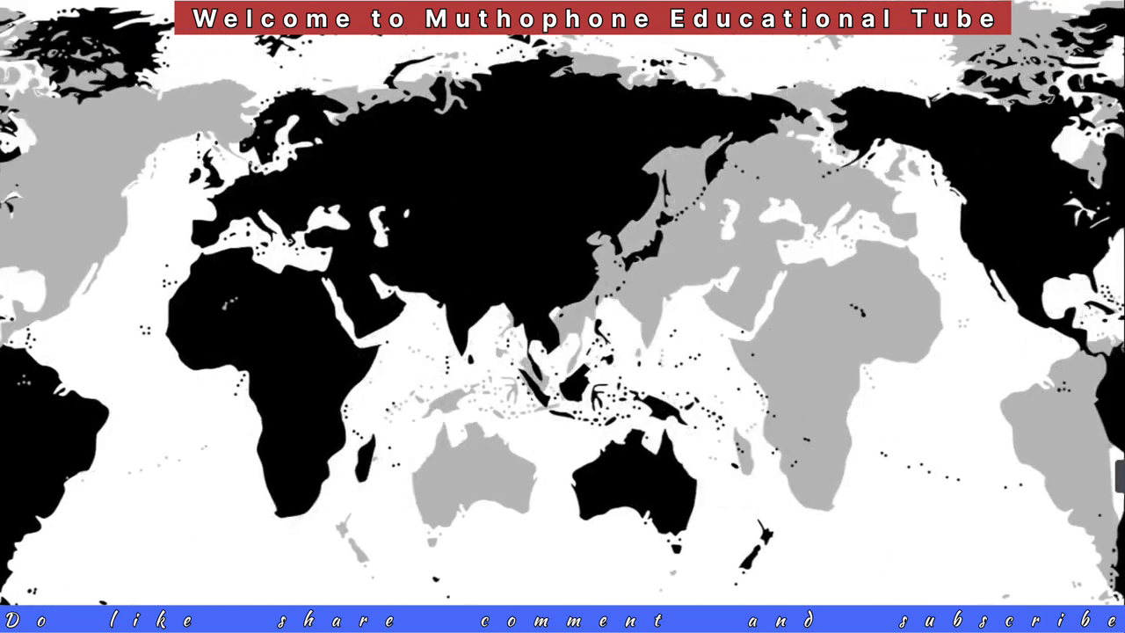
pyautogui.press('Escape')
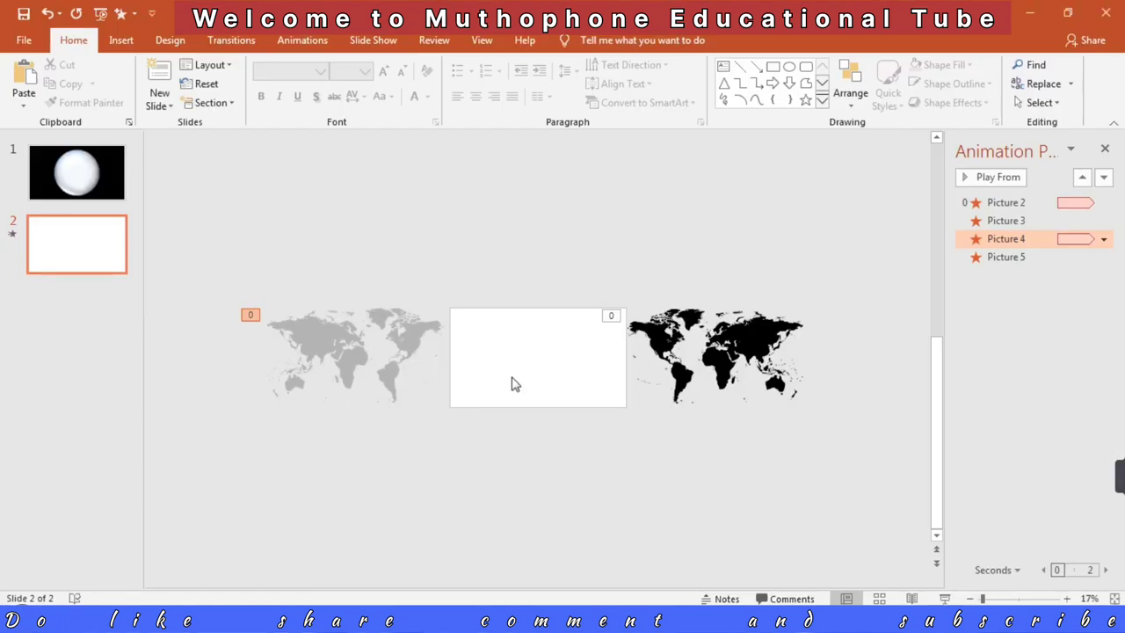
# Step: Send the front grey flipped map to the back and play the slide again to check the overlap
pyautogui.click(356, 356)
pyautogui.rightClick(347, 355)
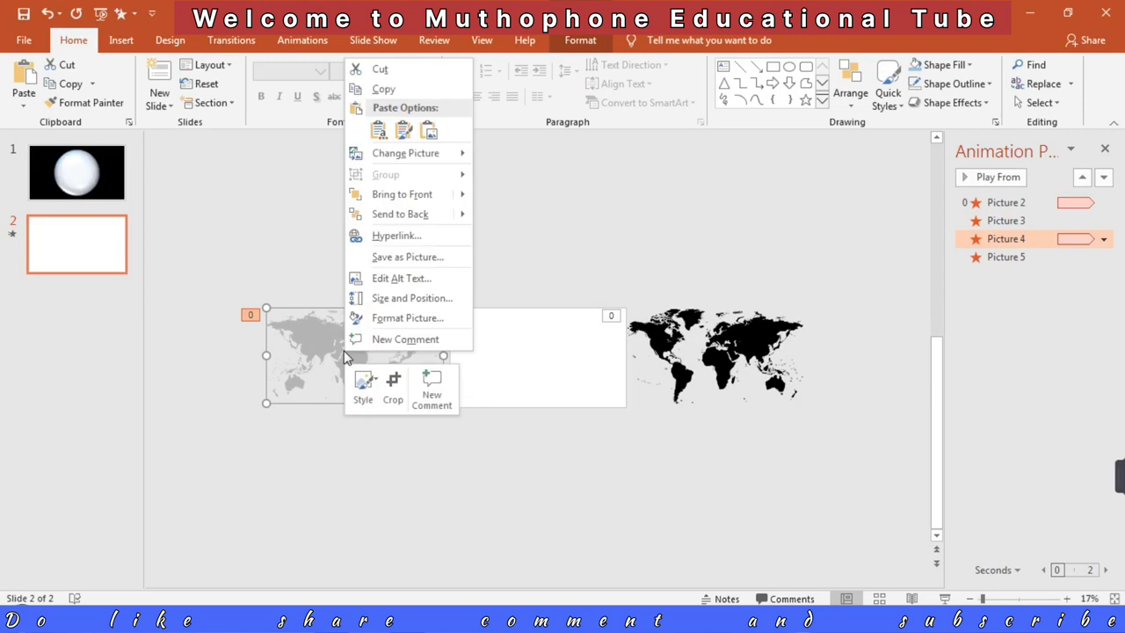
pyautogui.click(422, 216)
pyautogui.click(944, 598)
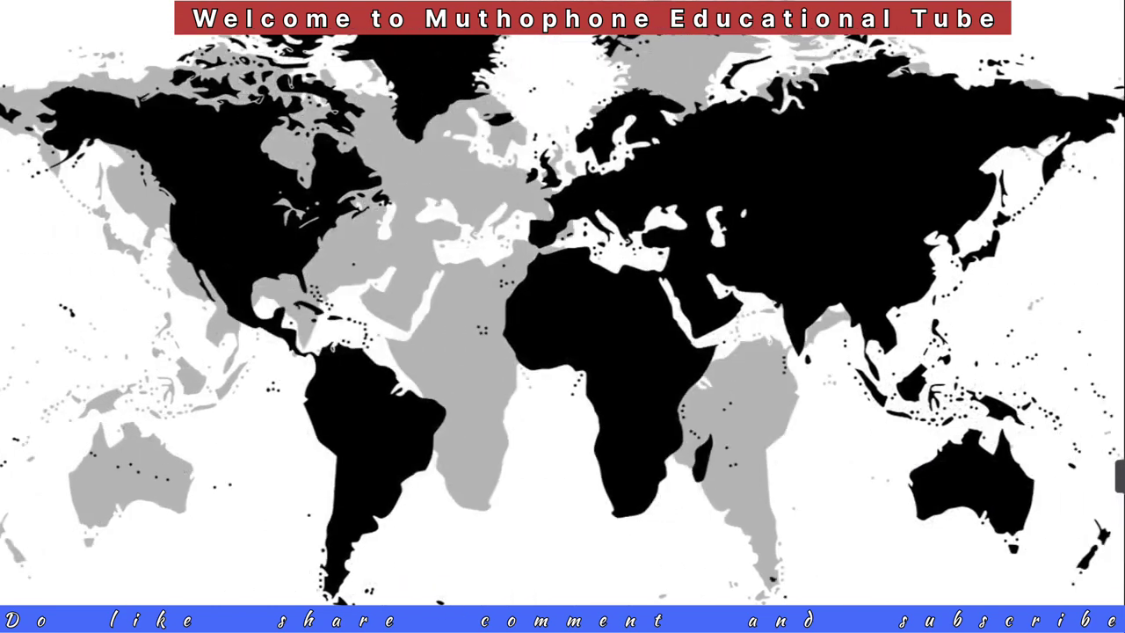
pyautogui.press('Escape')
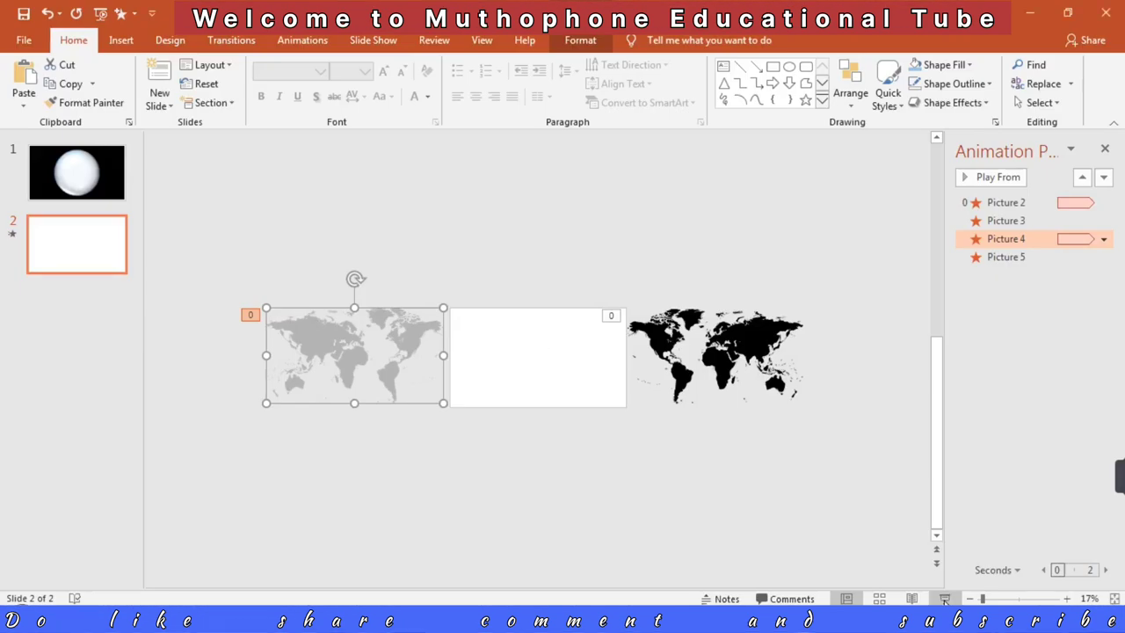
# Step: Copy the sphere and black frame from slide 1 onto slide 2 and preview the globe in the slide show
pyautogui.click(71, 180)
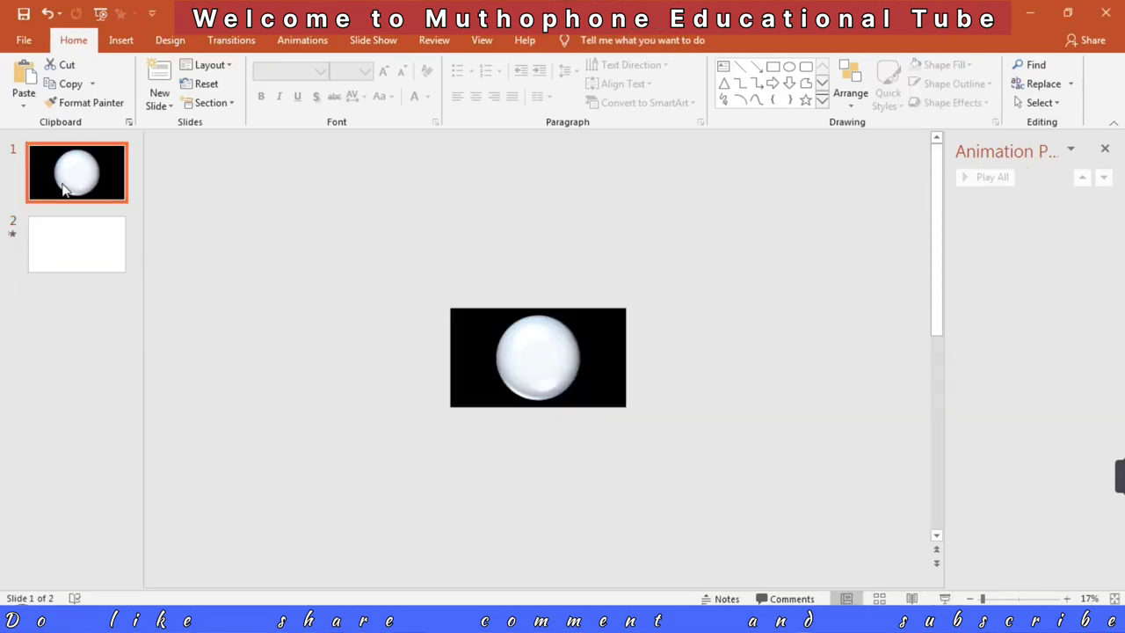
pyautogui.moveTo(420, 281); pyautogui.dragTo(702, 471)
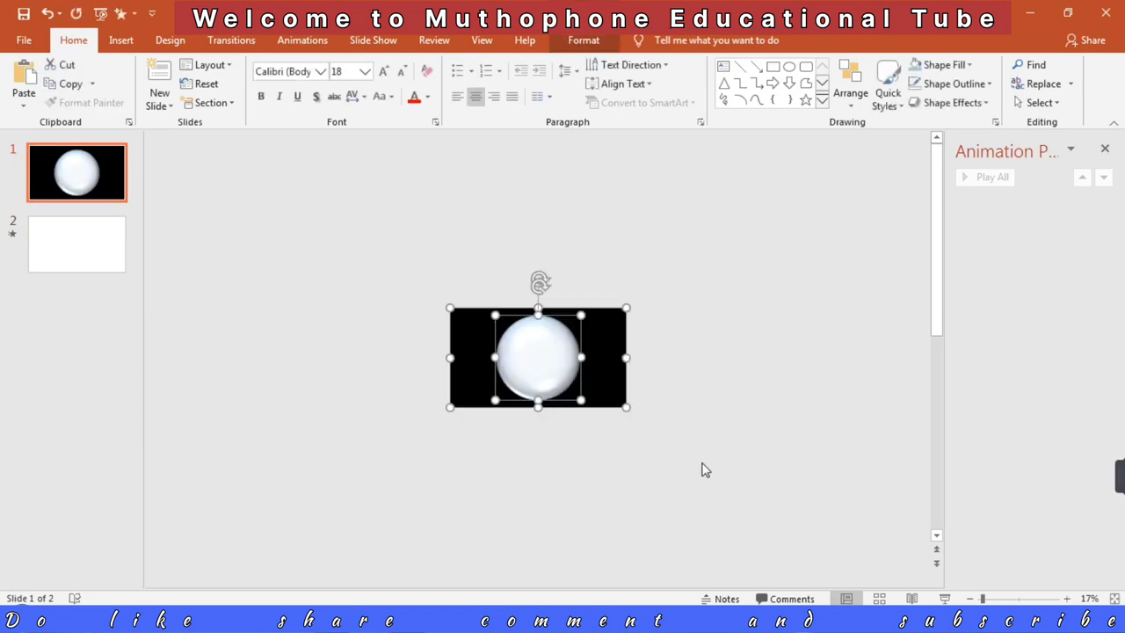
pyautogui.click(62, 251)
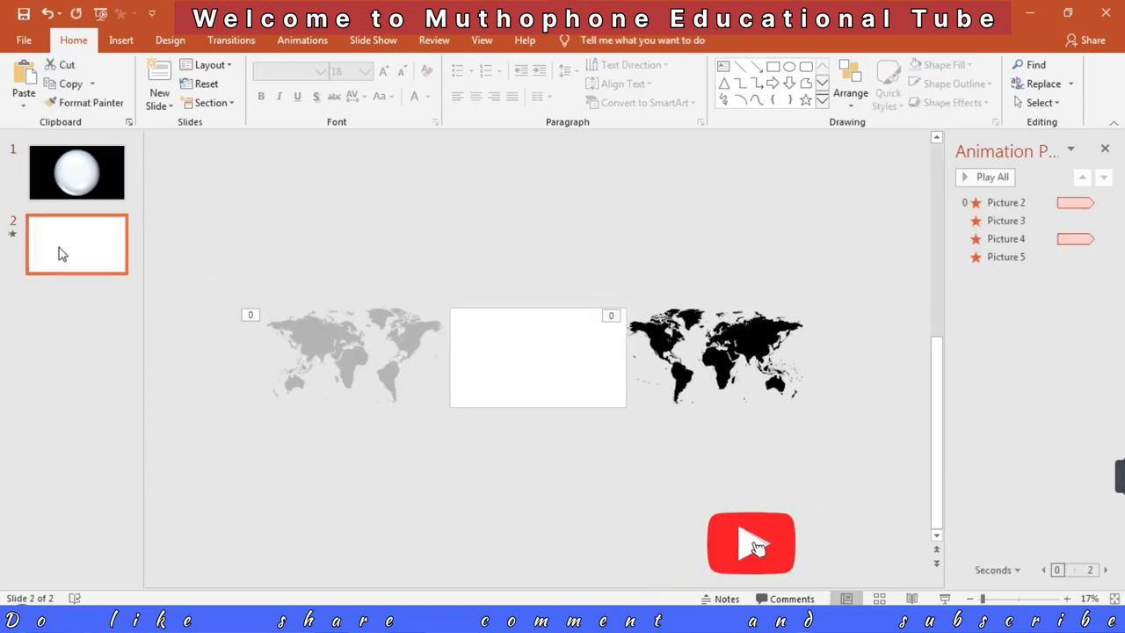
pyautogui.hotkey('ctrl', 'v')
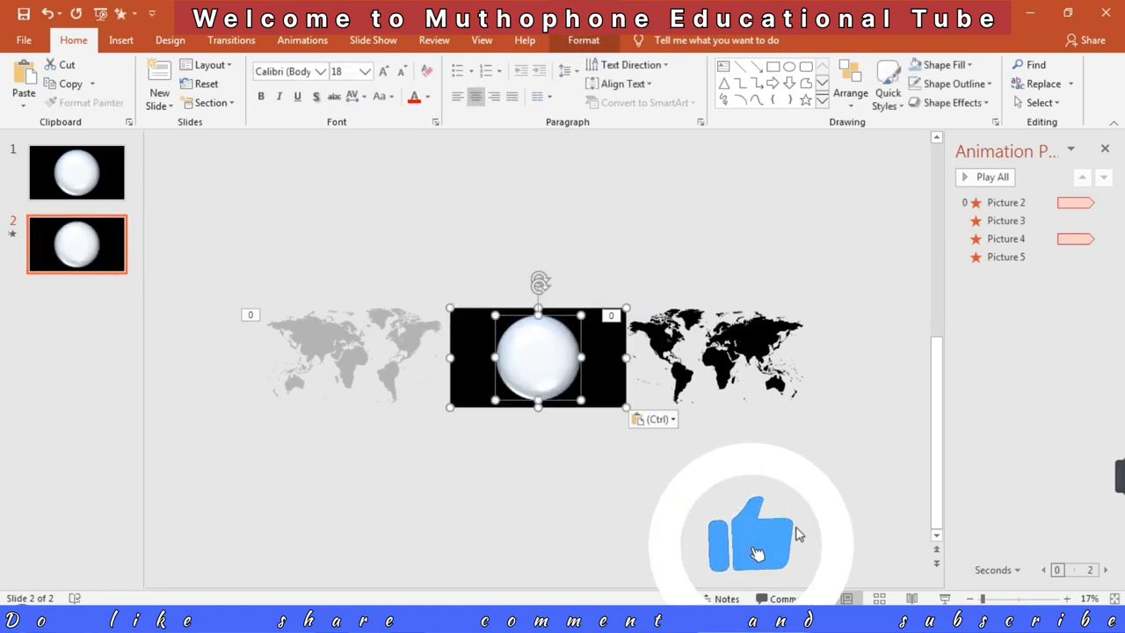
pyautogui.click(945, 600)
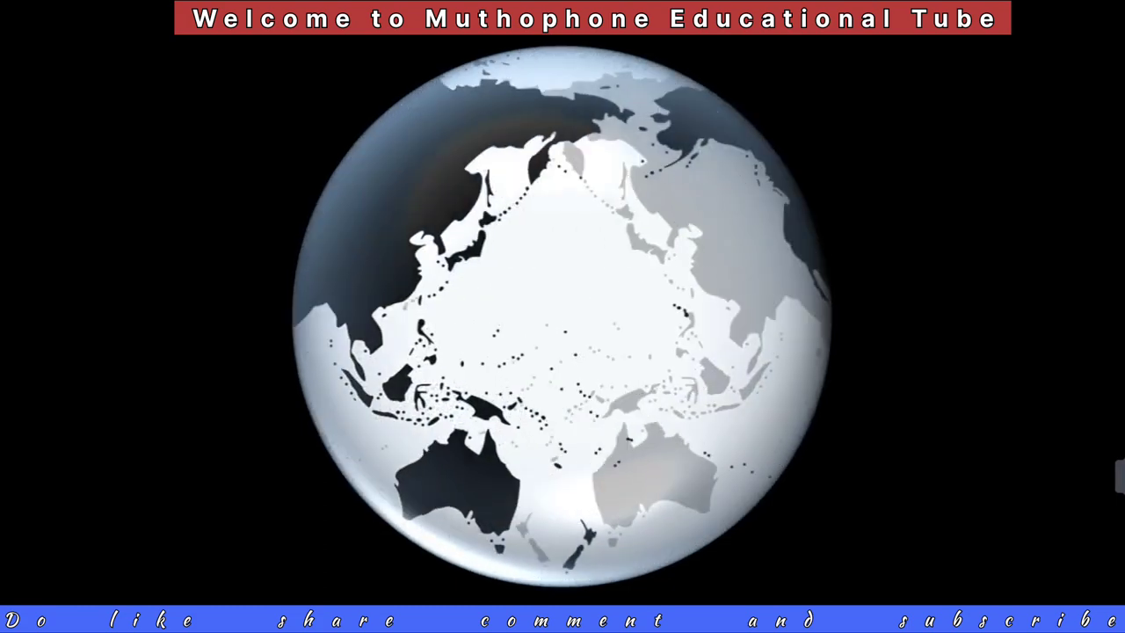
pyautogui.press('Escape')
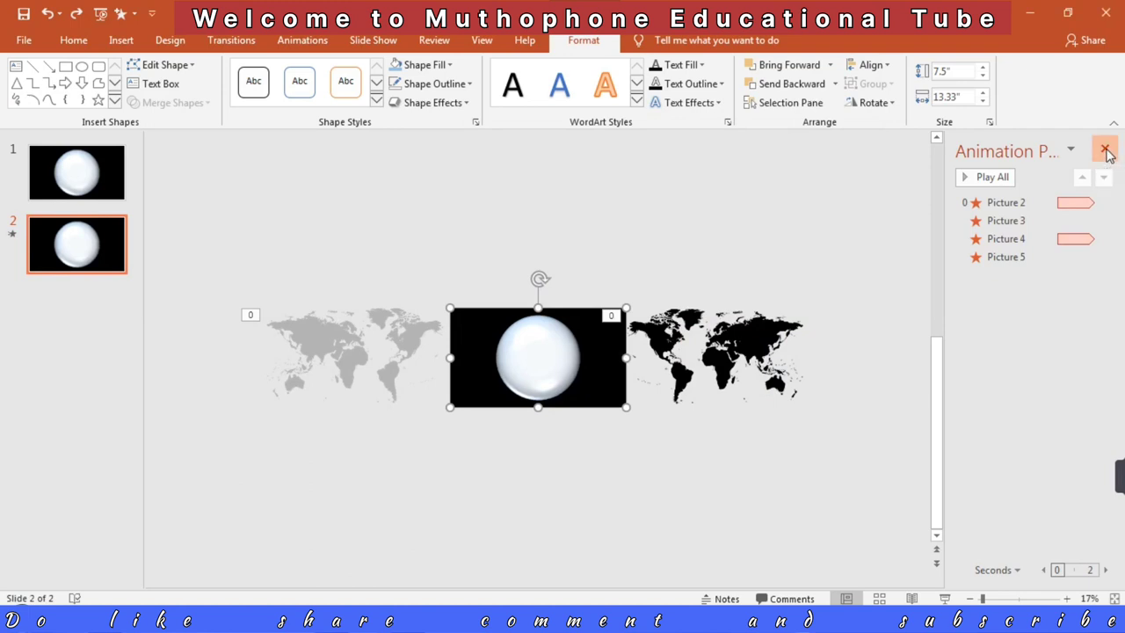
# Step: Close the animation list, fill slide 2's black frame with universe-4027609_1280 from the D: drive's powerpoint\world map folder, and play the slide
pyautogui.click(1106, 151)
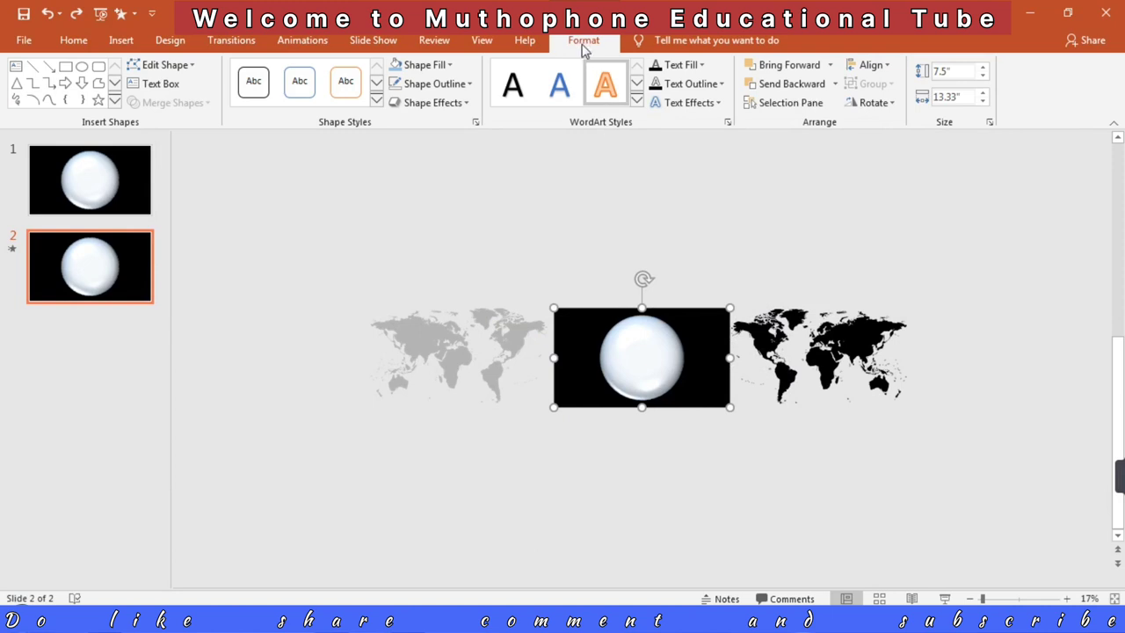
pyautogui.click(569, 538)
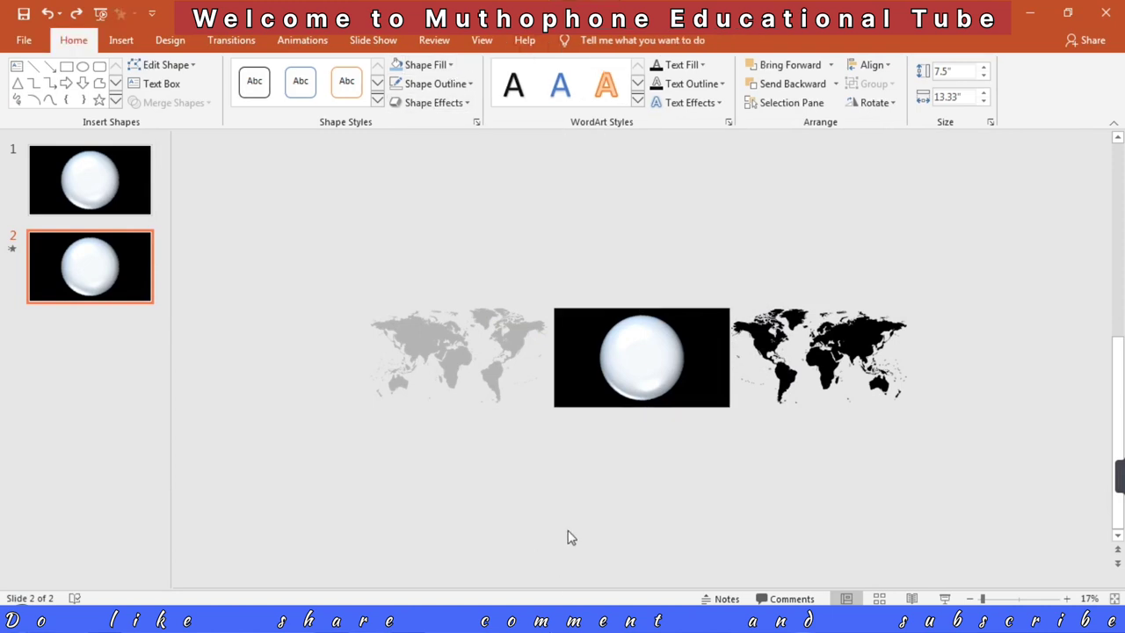
pyautogui.click(571, 370)
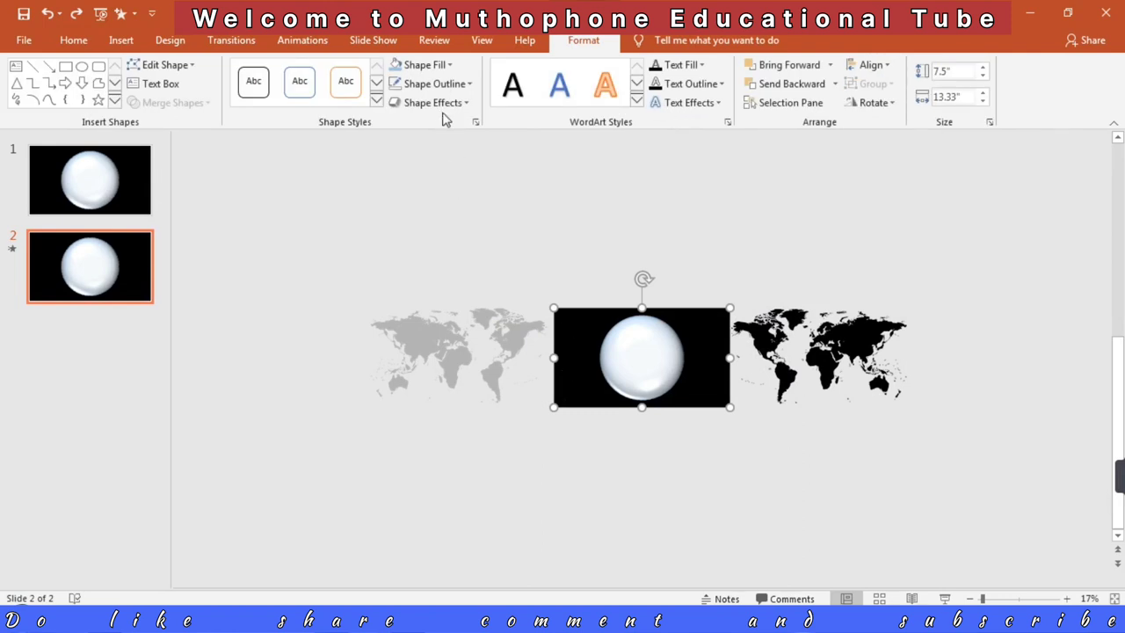
pyautogui.click(444, 70)
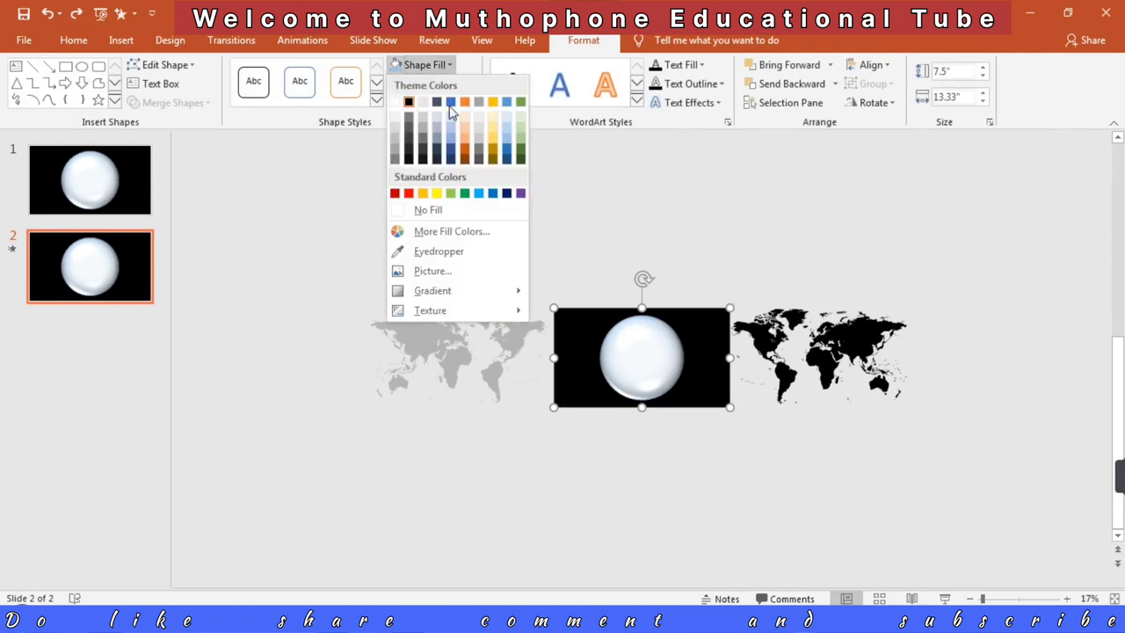
pyautogui.click(433, 272)
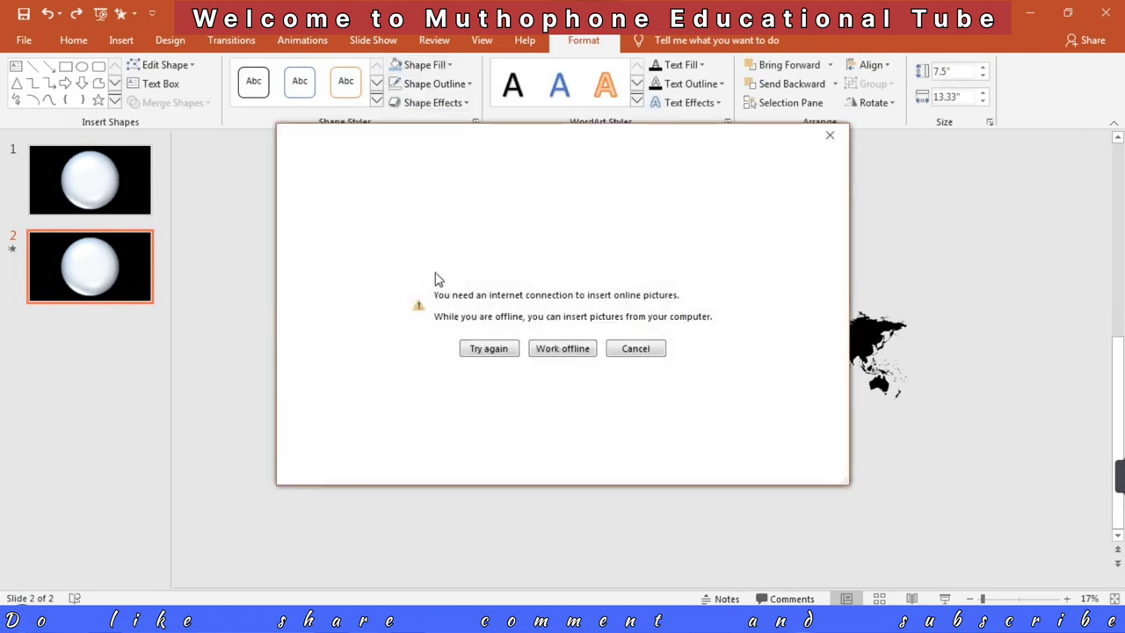
pyautogui.click(557, 349)
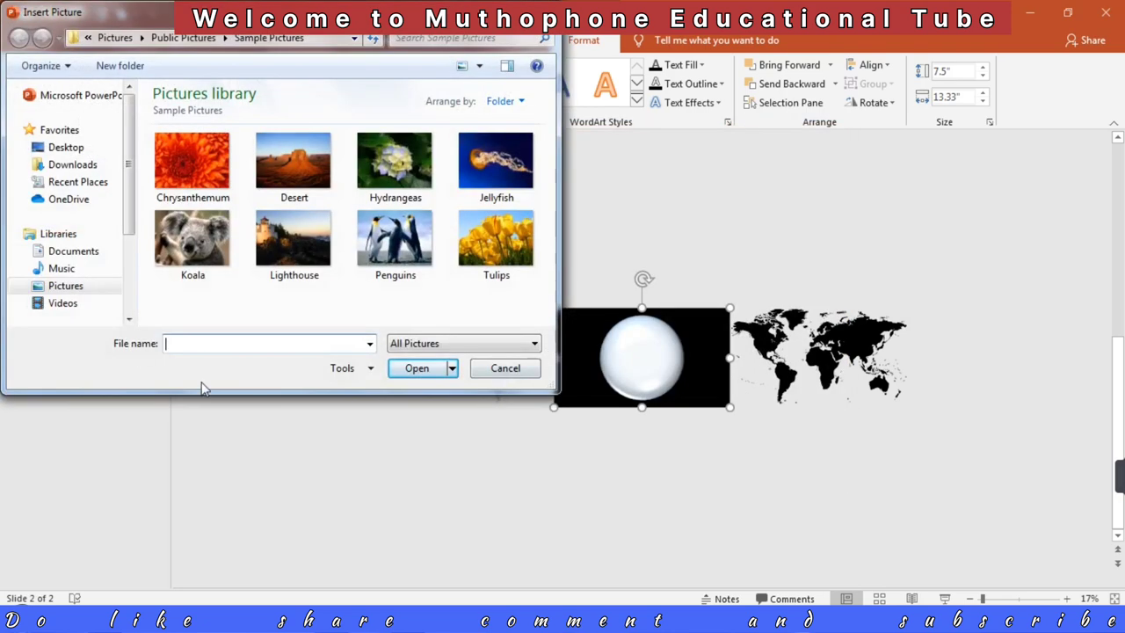
pyautogui.scroll(-3, 112, 235)
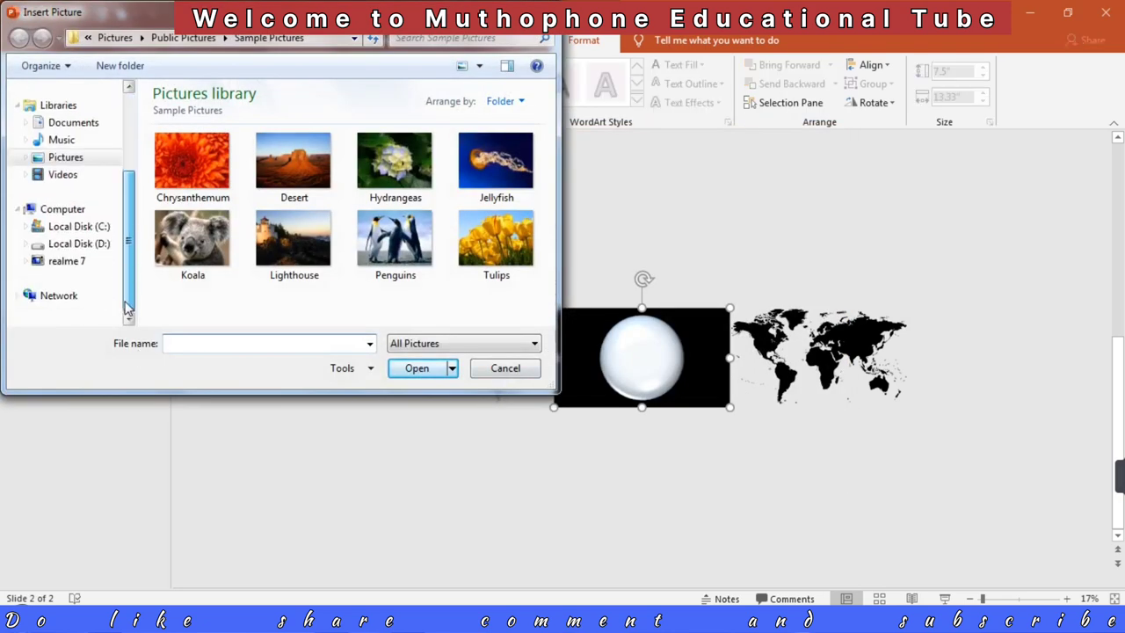
pyautogui.click(108, 246)
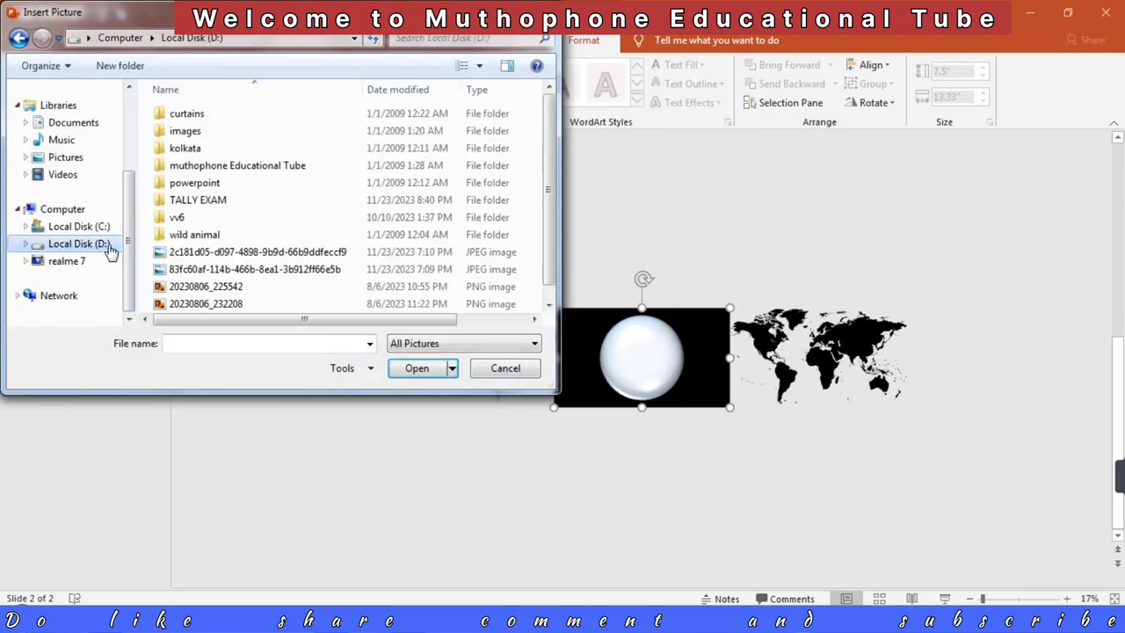
pyautogui.doubleClick(189, 183)
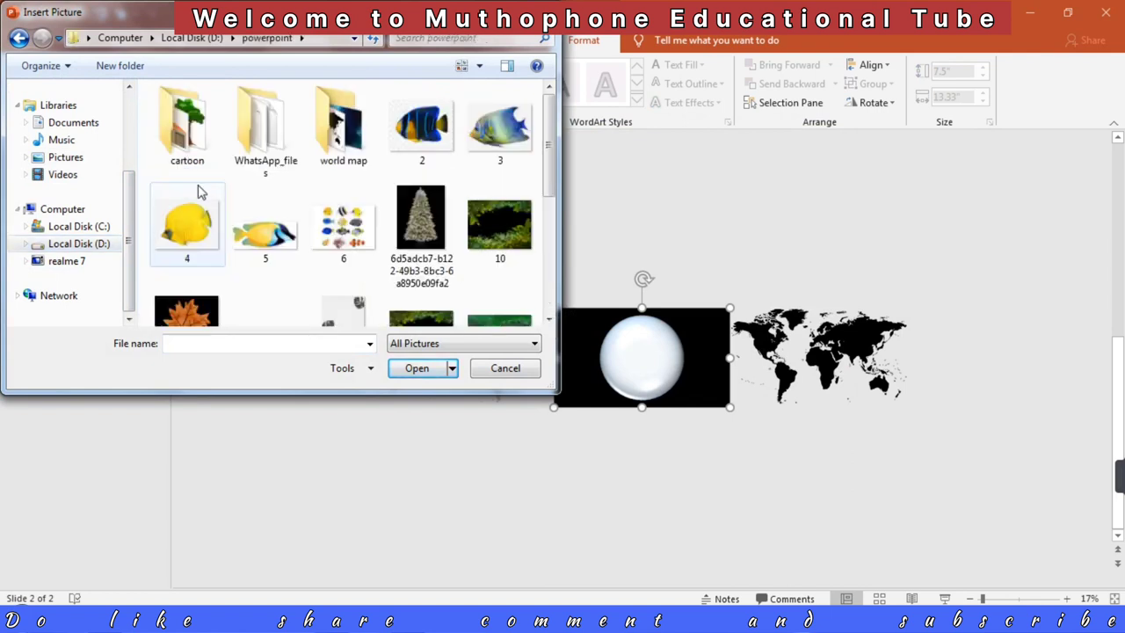
pyautogui.doubleClick(327, 141)
pyautogui.click(201, 125)
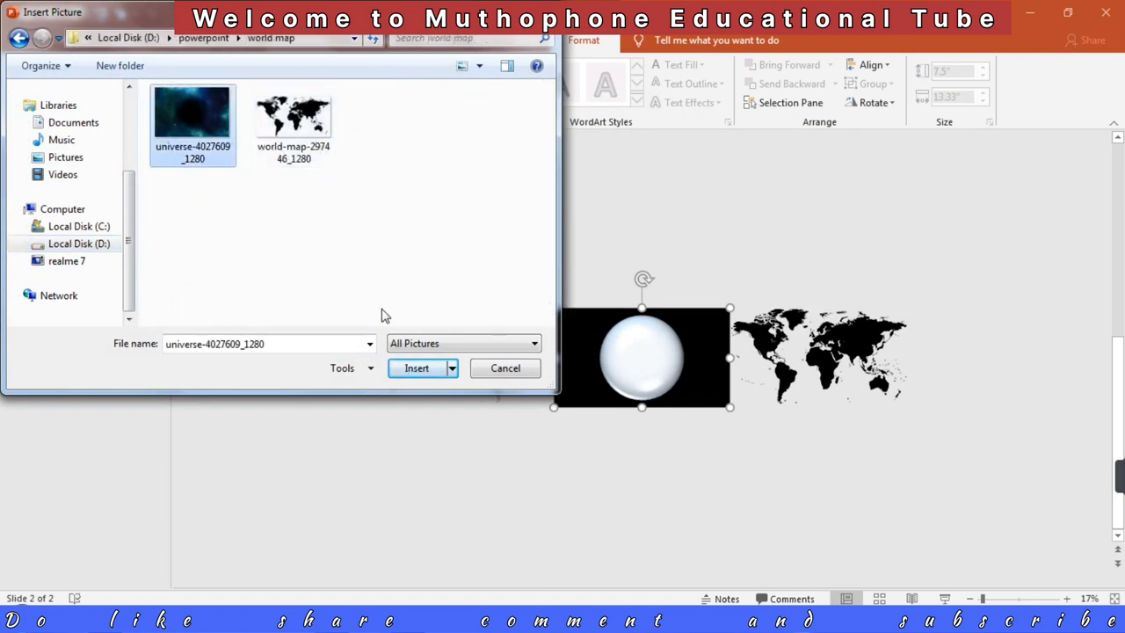
pyautogui.click(417, 369)
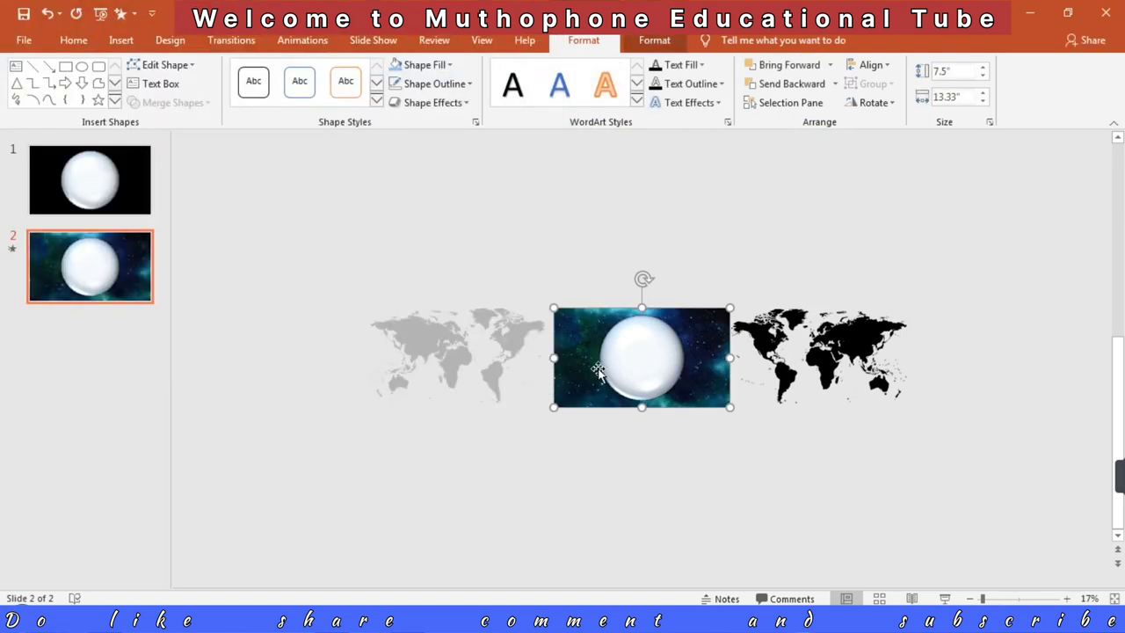
pyautogui.click(945, 599)
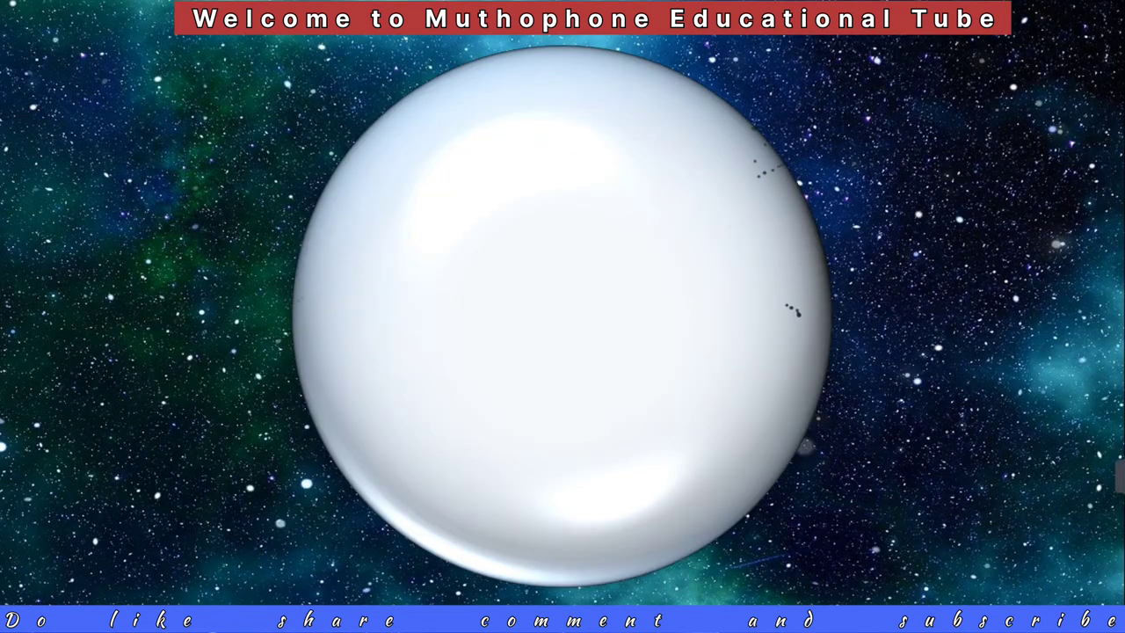